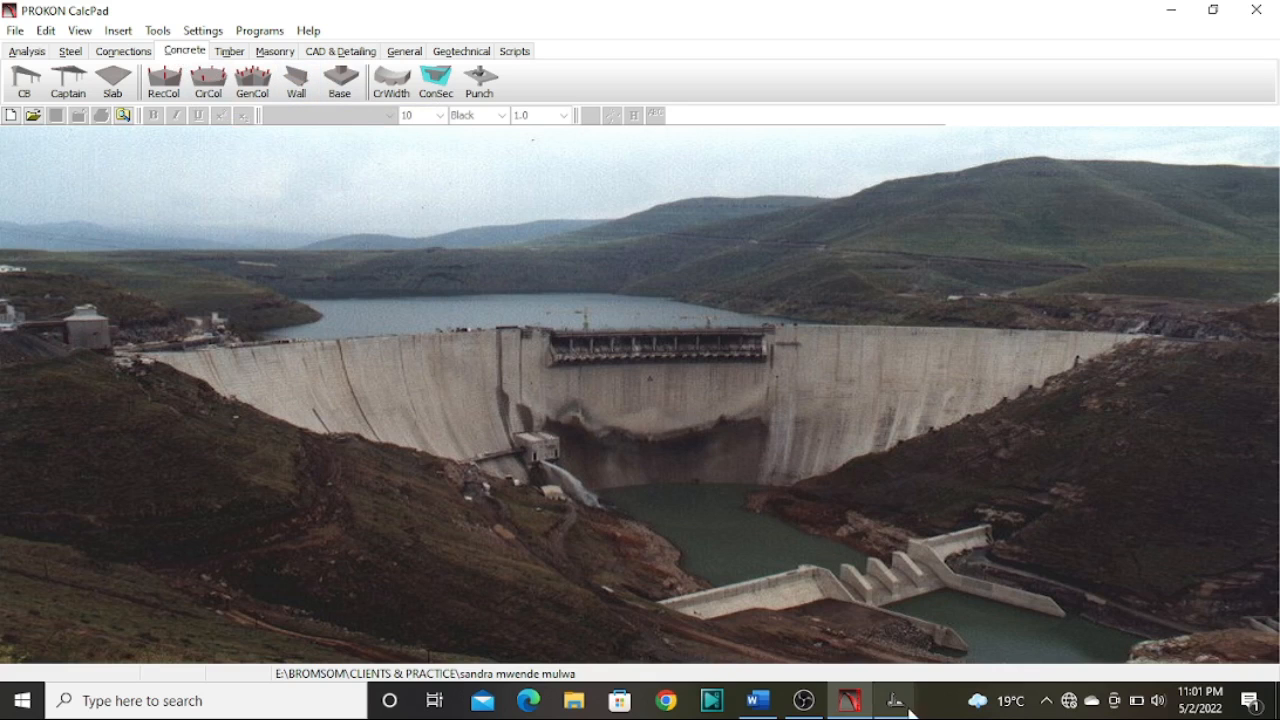
Maximize the Retaining Wall Design window and set the design title to CANTILEVER RETAINING WALL
{"action": "mouse_move", "coordinate": [895, 700]}
{"action": "left_click", "coordinate": [843, 630]}
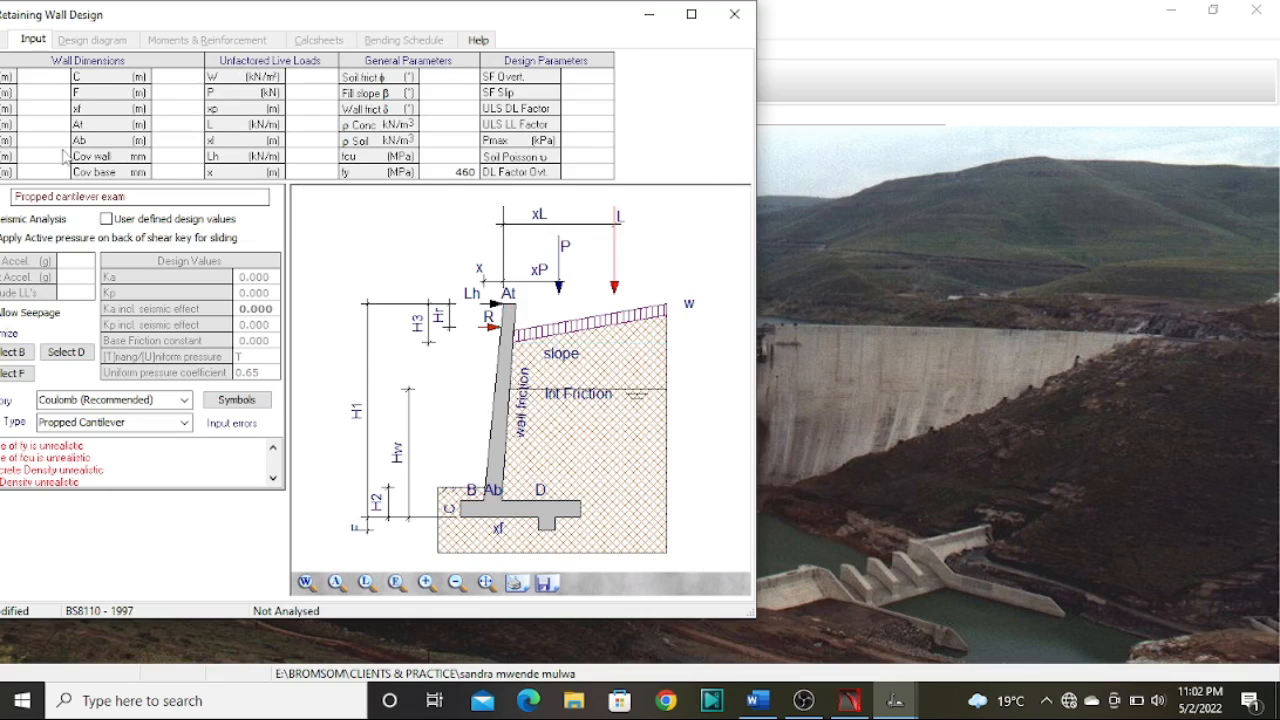
{"action": "left_click", "coordinate": [691, 14]}
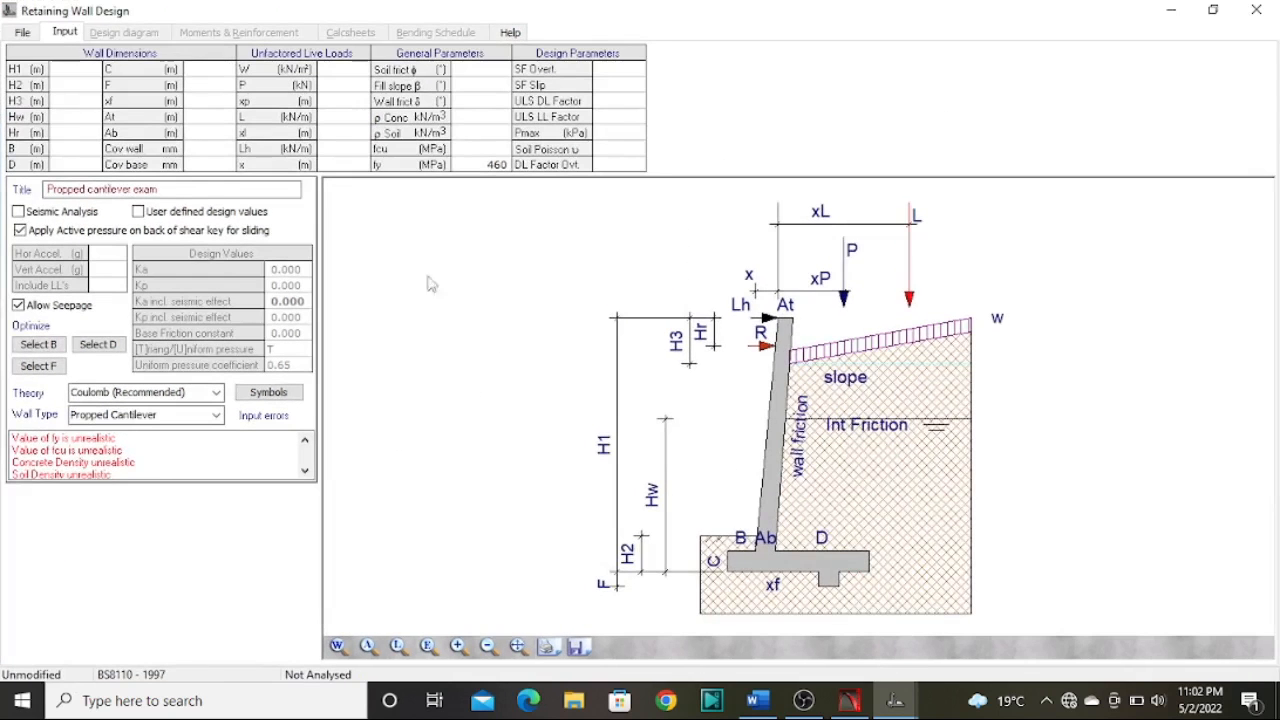
{"action": "left_click", "coordinate": [150, 190]}
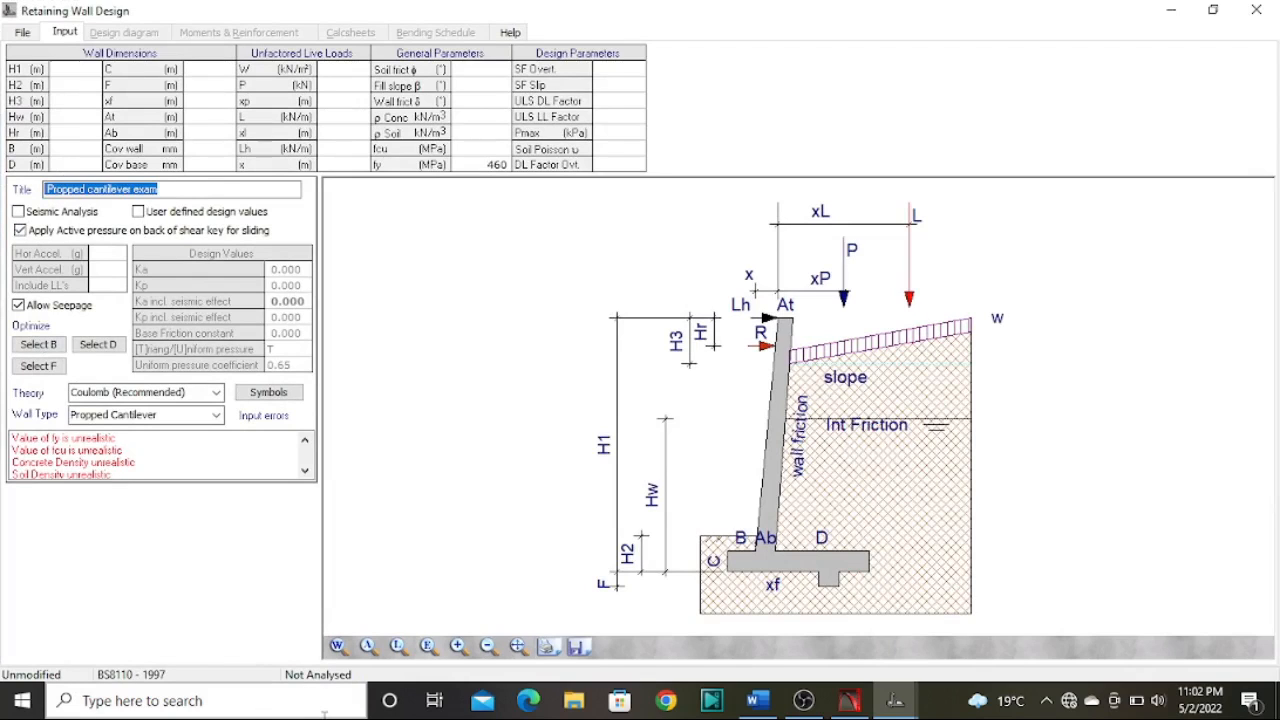
{"action": "type", "text": "CANTILEVE"}
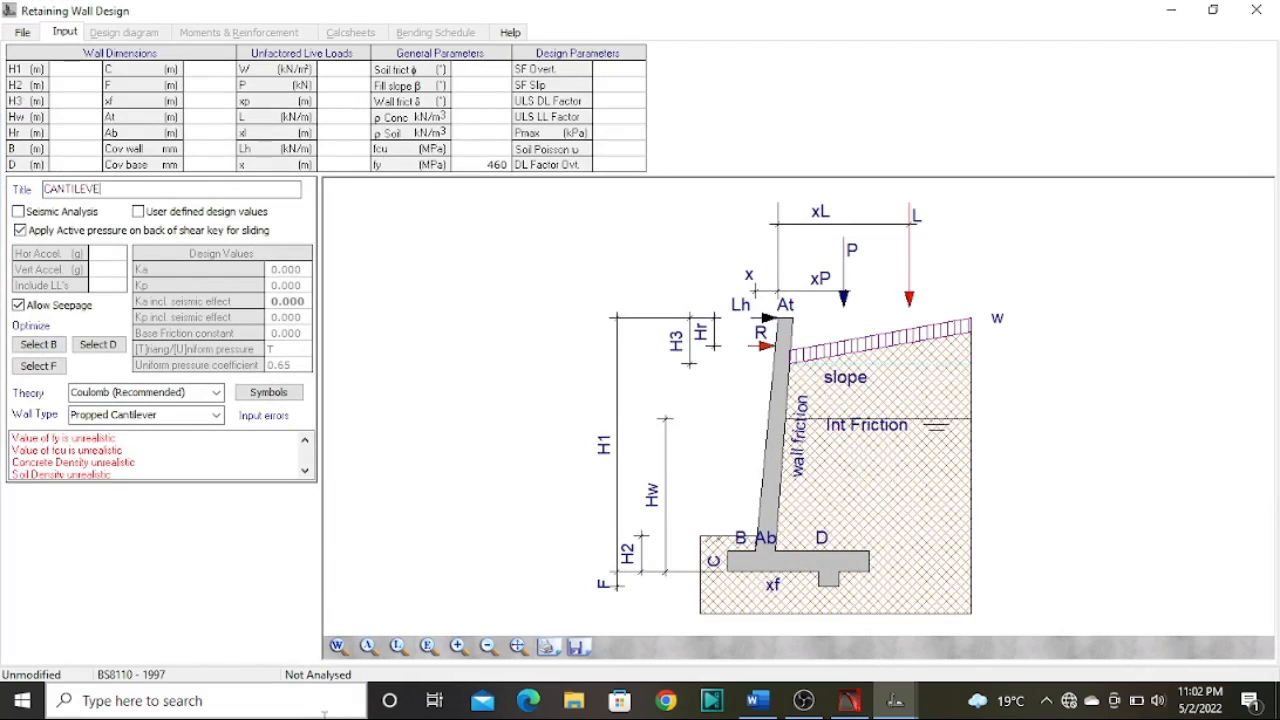
{"action": "type", "text": "R E"}
{"action": "type", "text": "ETAINING WALL"}
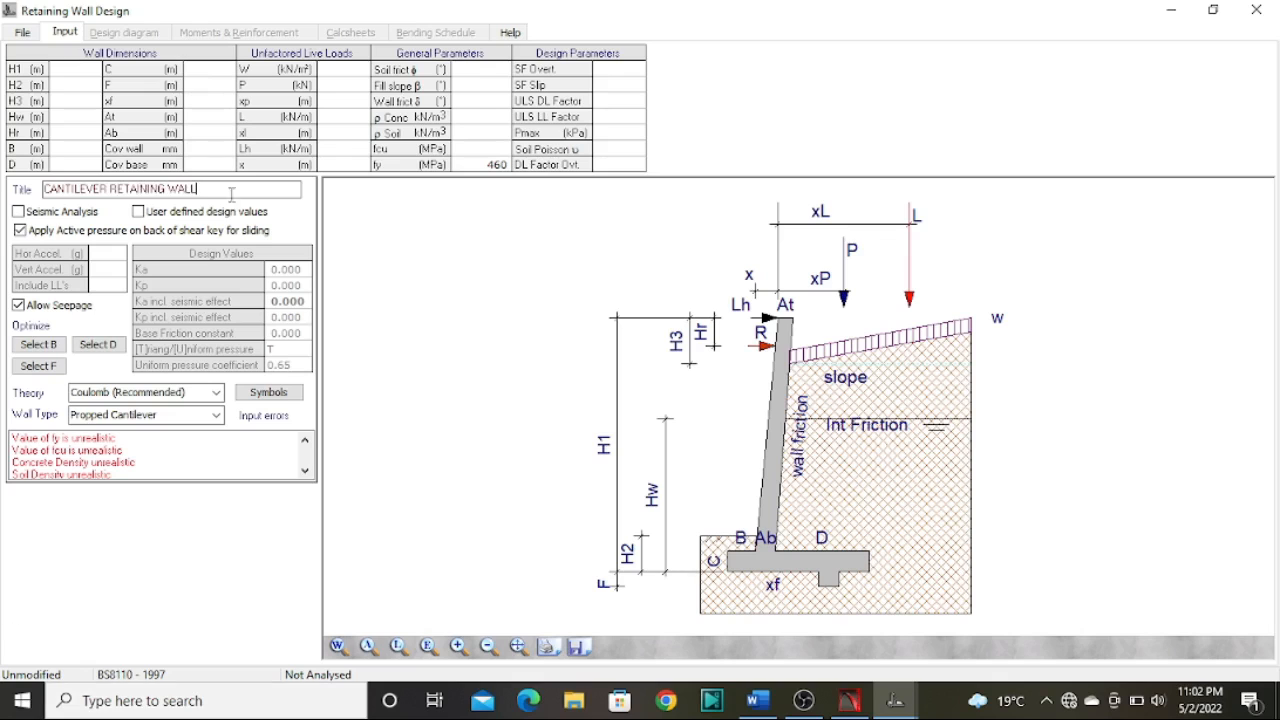
Set the wall type to Cantilever and the earth pressure theory to Coulomb (Recommended)
{"action": "left_click", "coordinate": [282, 212]}
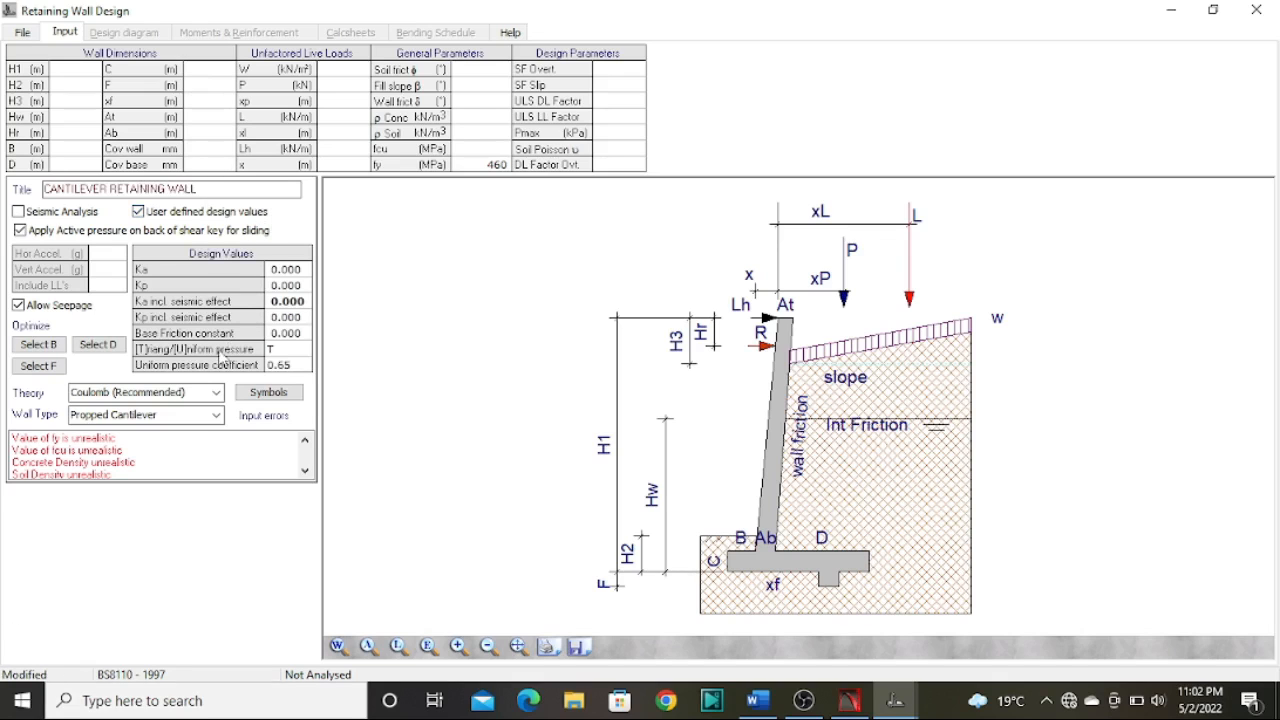
{"action": "left_click", "coordinate": [140, 213]}
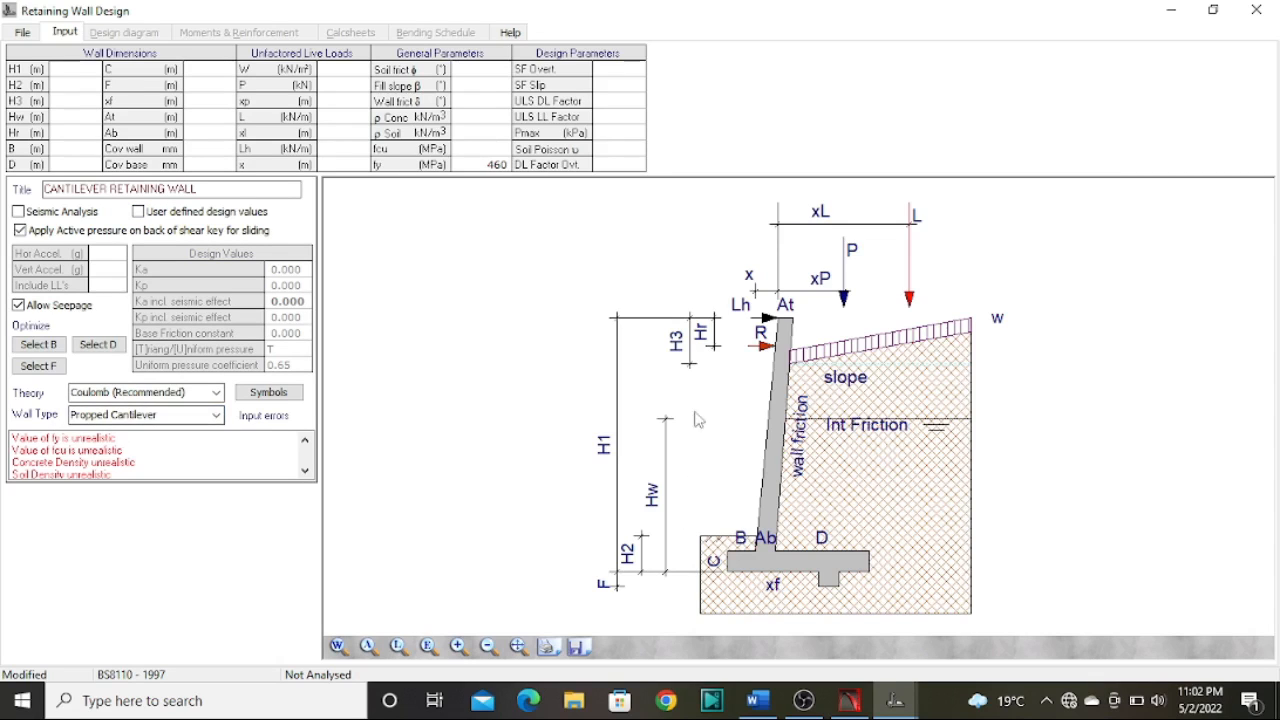
{"action": "left_click", "coordinate": [215, 417]}
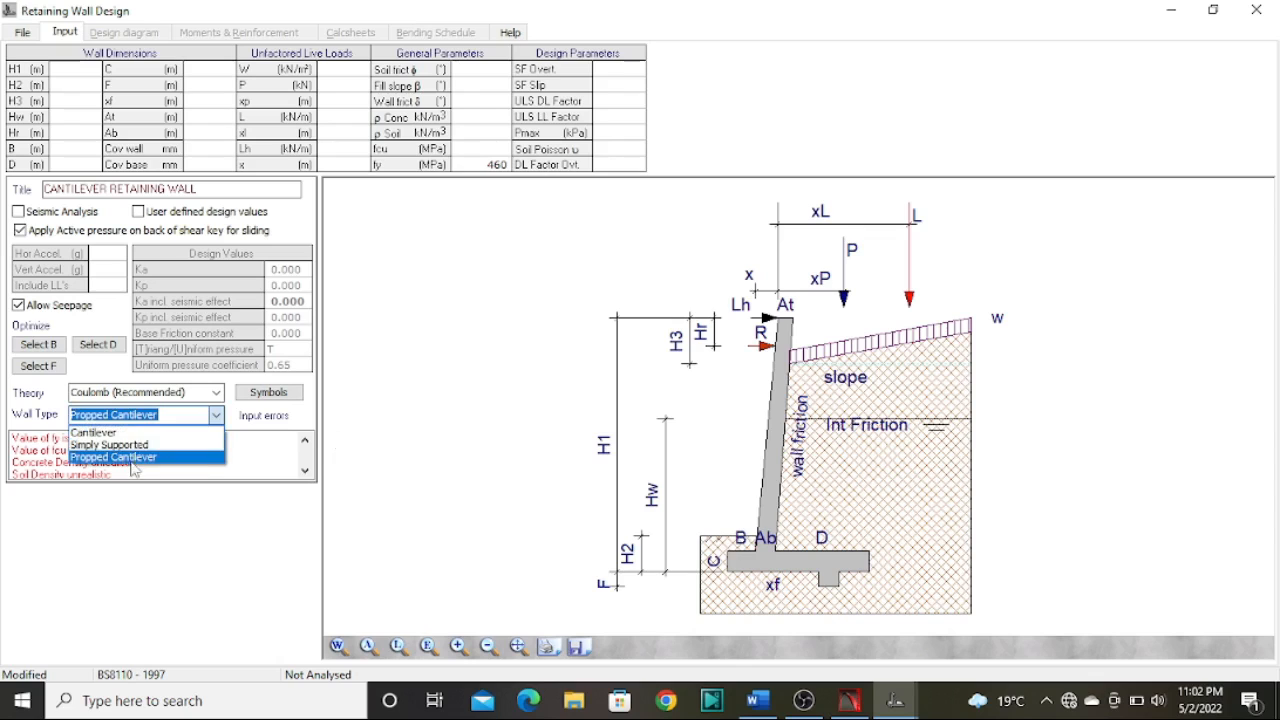
{"action": "left_click", "coordinate": [118, 436]}
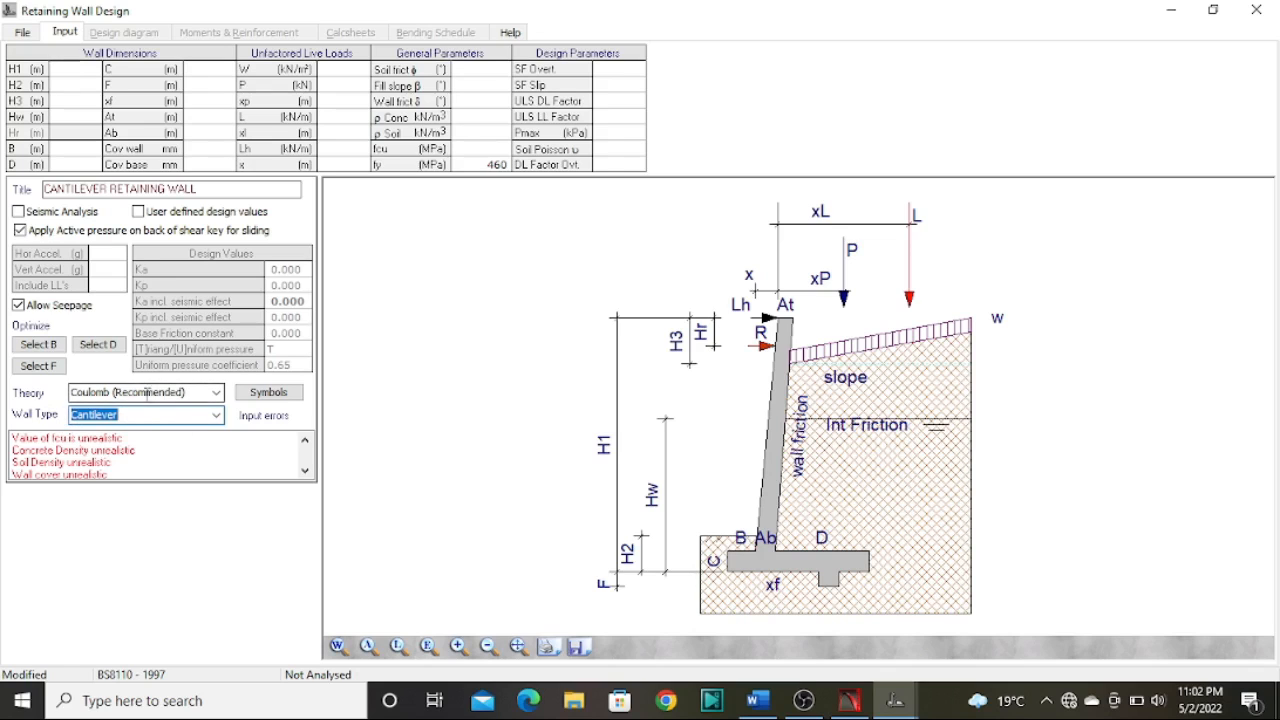
{"action": "left_click", "coordinate": [215, 394]}
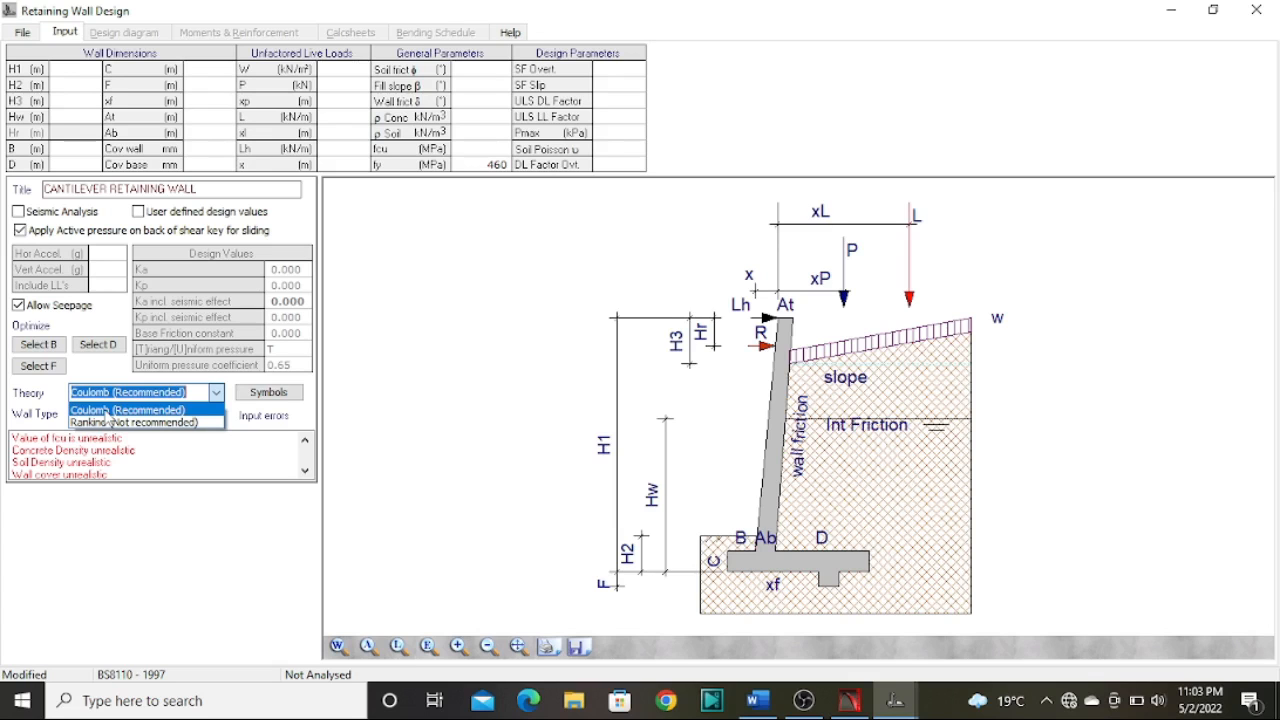
{"action": "left_click", "coordinate": [106, 411]}
Switch to Word to read the comparison table of Rankine and Coulomb earth pressure theories, and return to the retaining wall design
{"action": "left_click", "coordinate": [772, 706]}
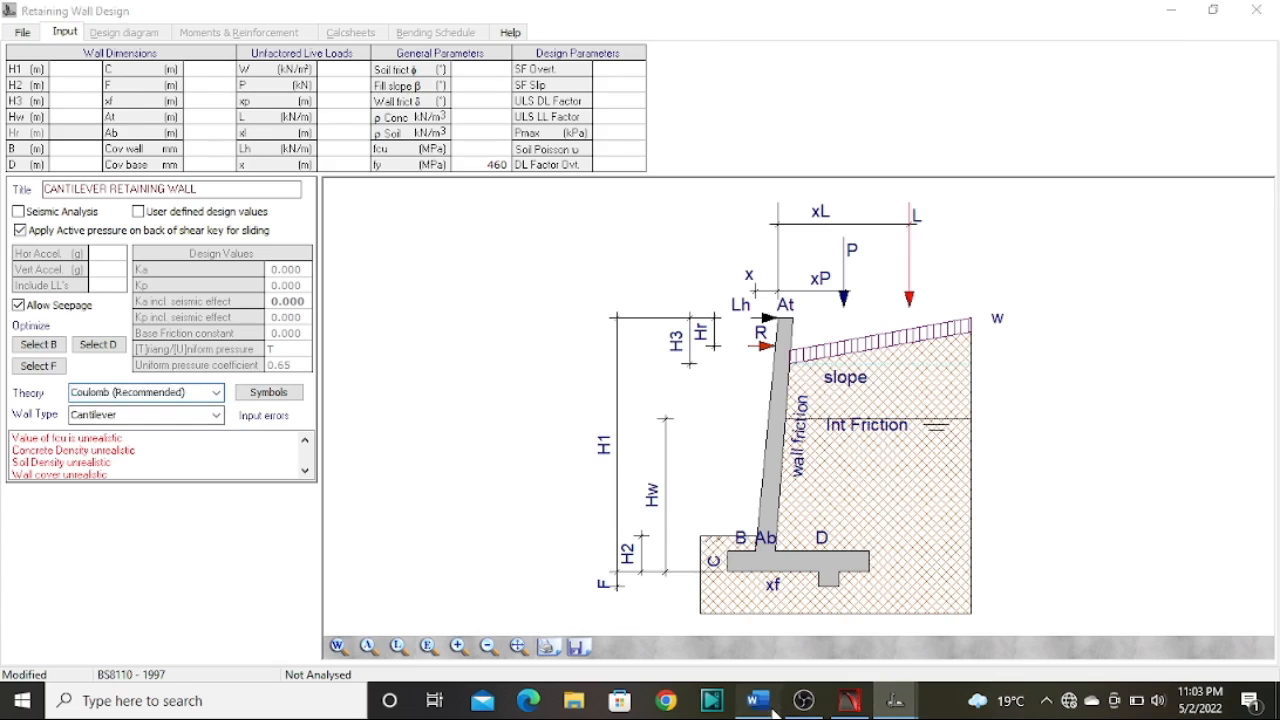
{"action": "scroll", "coordinate": [449, 357], "scroll_direction": "down", "scroll_amount": 1}
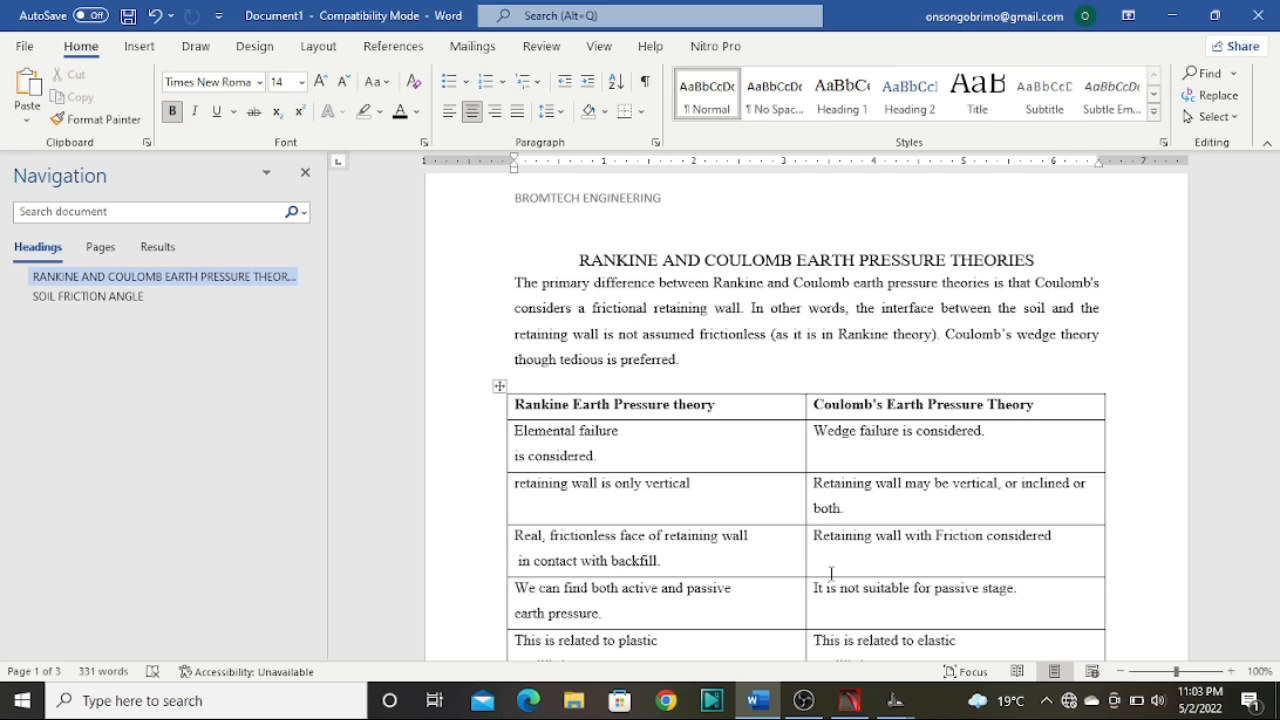
{"action": "scroll", "coordinate": [857, 560], "scroll_direction": "down", "scroll_amount": 1}
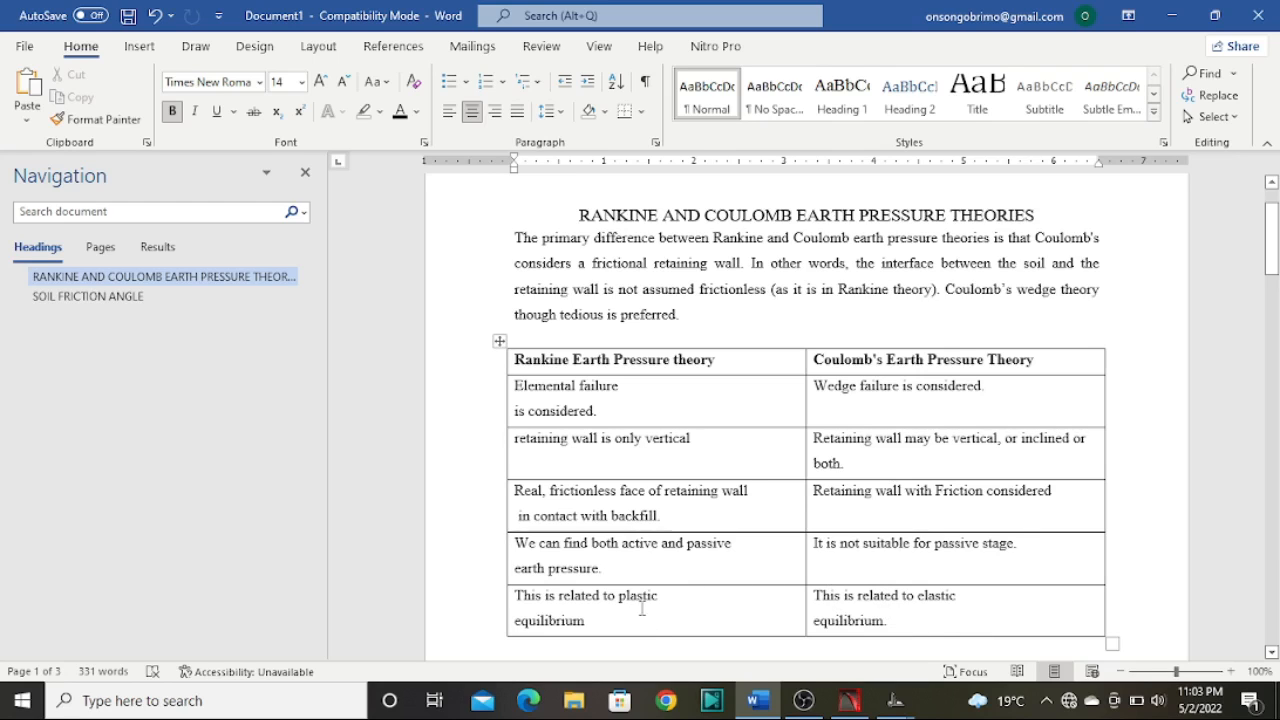
{"action": "left_click", "coordinate": [895, 712]}
{"action": "left_click", "coordinate": [831, 634]}
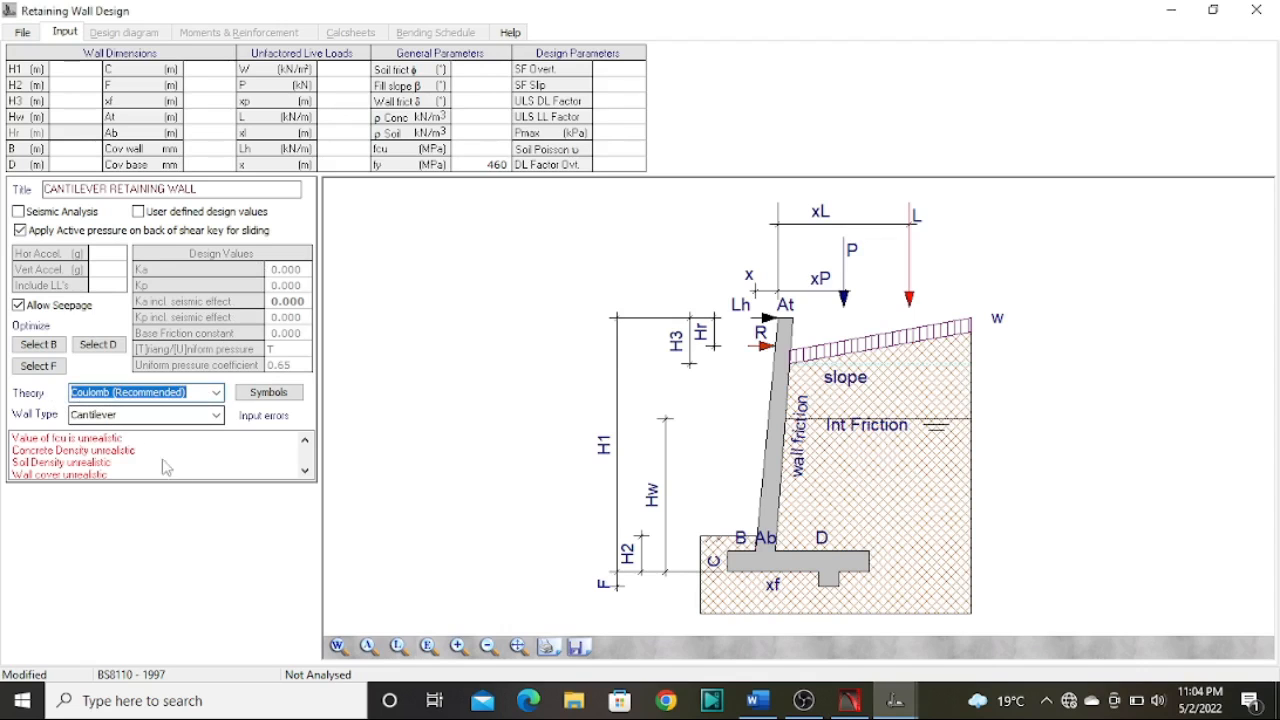
Set the wall dimension H1 to 3 m
{"action": "left_click", "coordinate": [81, 69]}
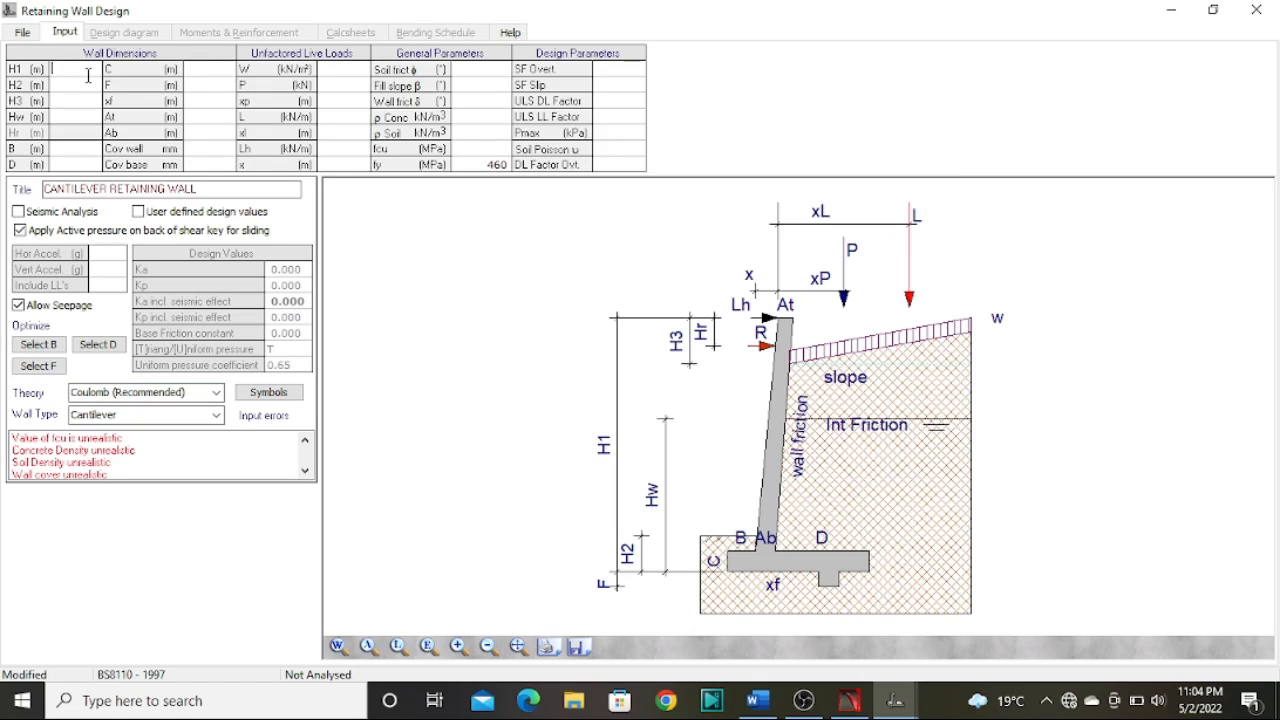
{"action": "type", "text": "3"}
{"action": "left_click", "coordinate": [208, 108]}
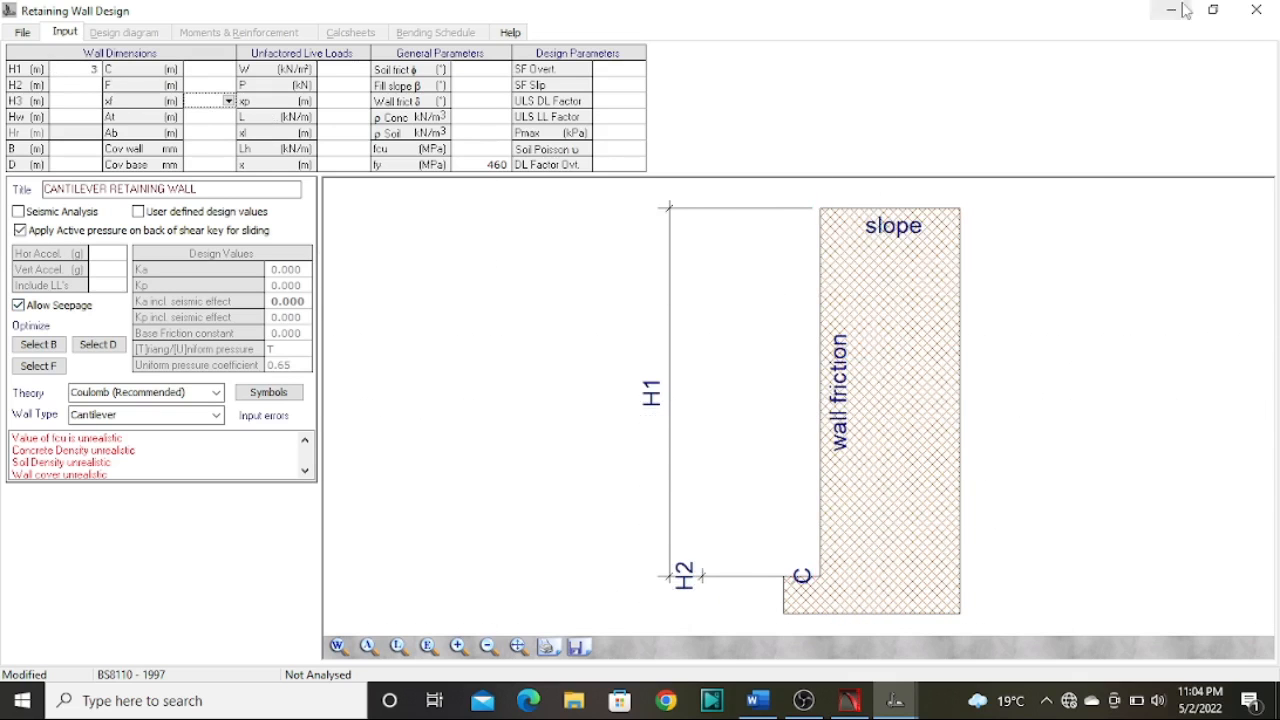
Restore the cantilever wall design window to a smaller size and show the blank Propped Cantilever design beside it as a reference diagram
{"action": "left_click", "coordinate": [1213, 10]}
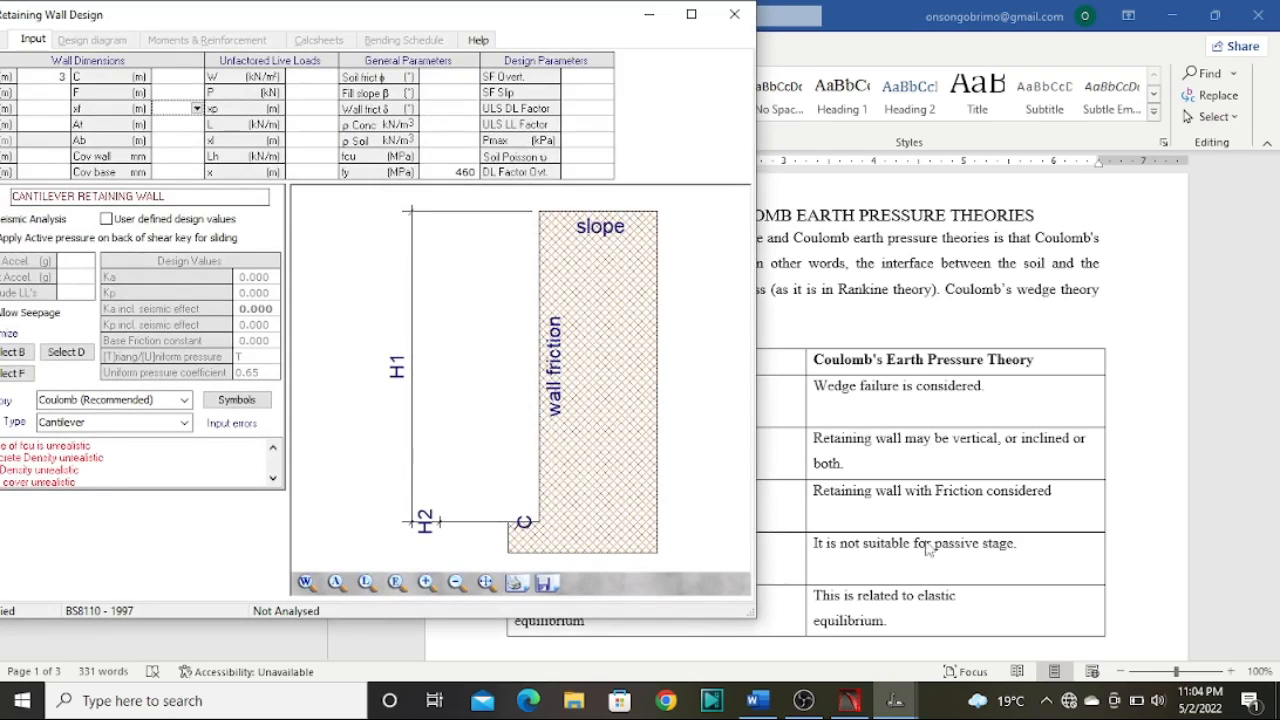
{"action": "mouse_move", "coordinate": [895, 700]}
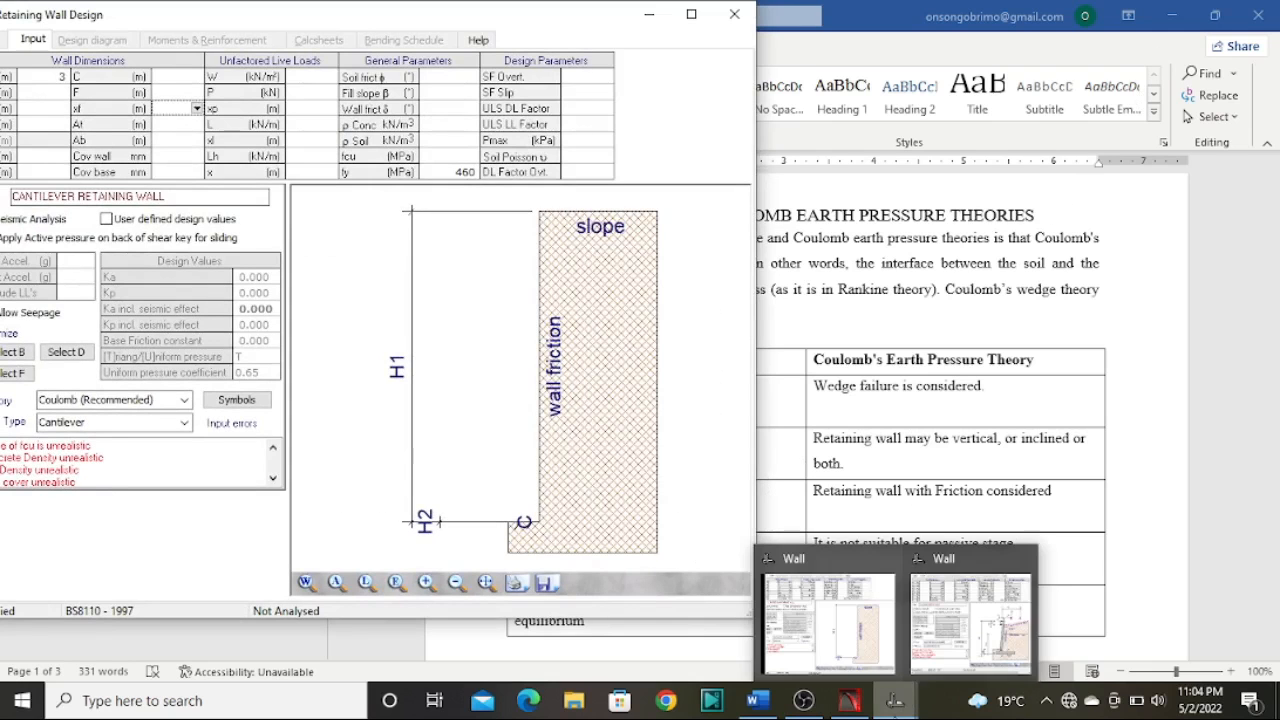
{"action": "left_click", "coordinate": [955, 645]}
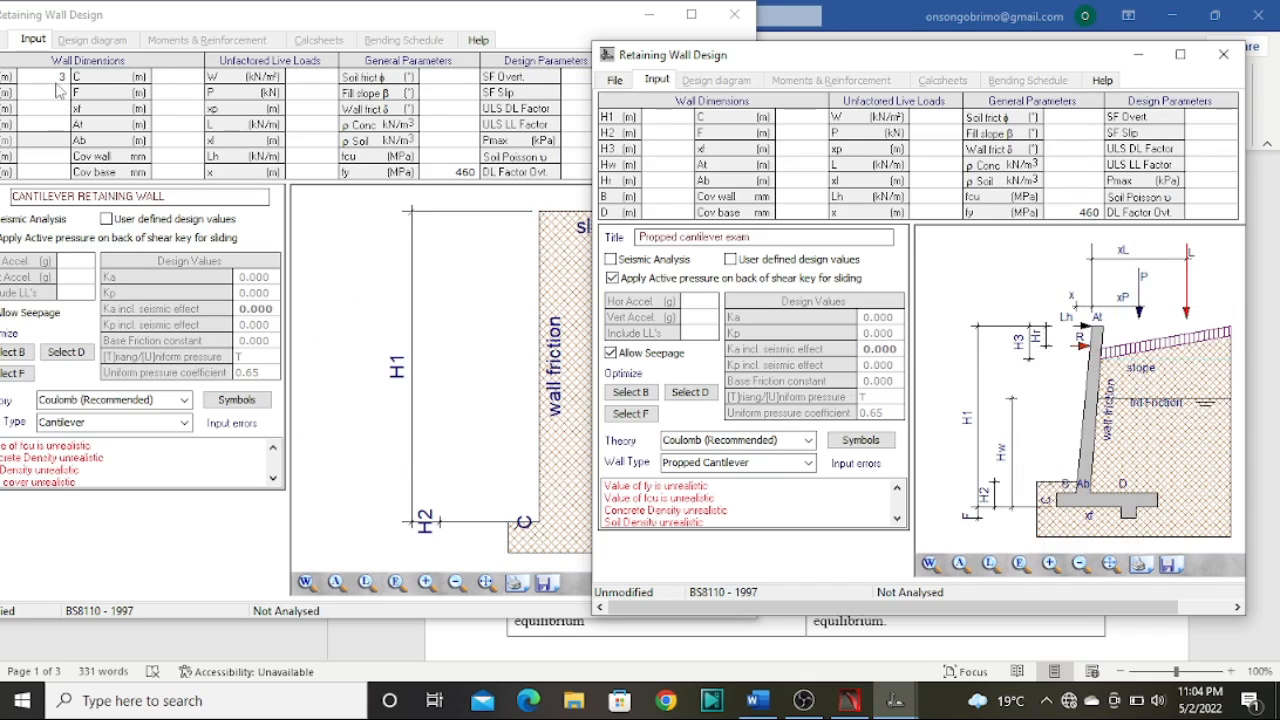
{"action": "left_click_drag", "start_coordinate": [171, 15], "coordinate": [200, 14]}
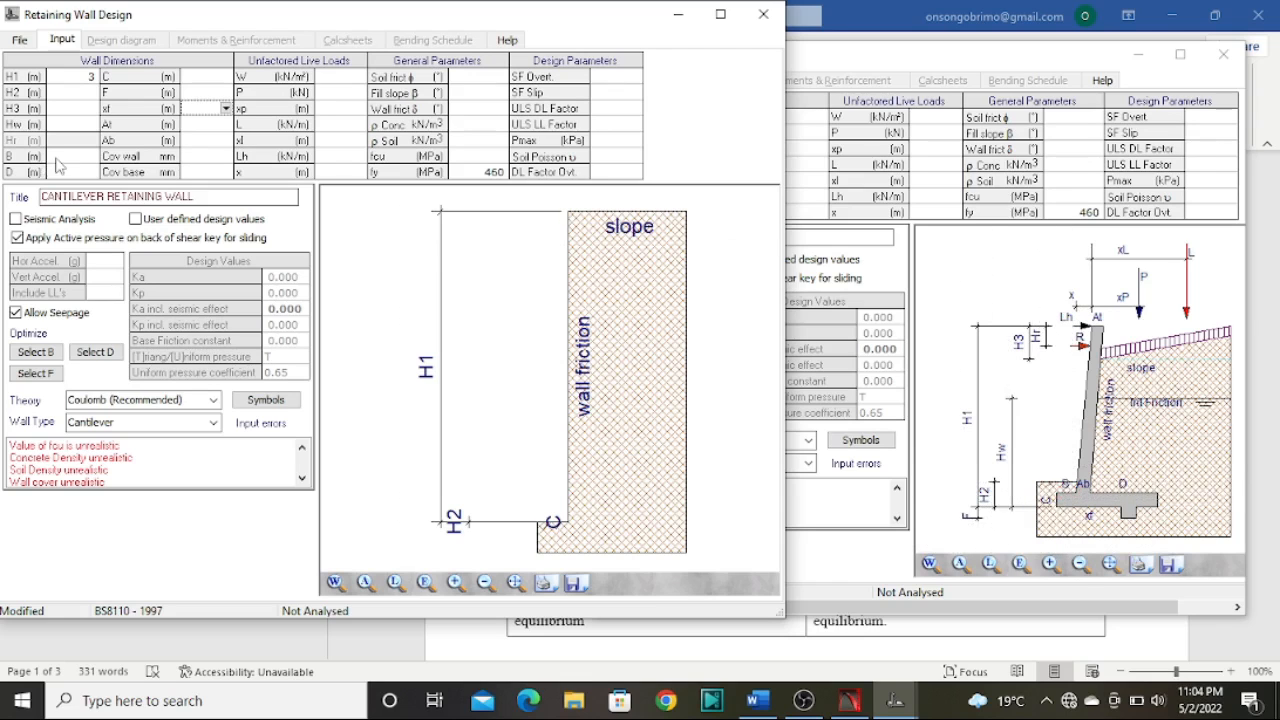
Set the wall dimensions H2 to 0.3 m and H3 to 0.5 m
{"action": "left_click", "coordinate": [72, 93]}
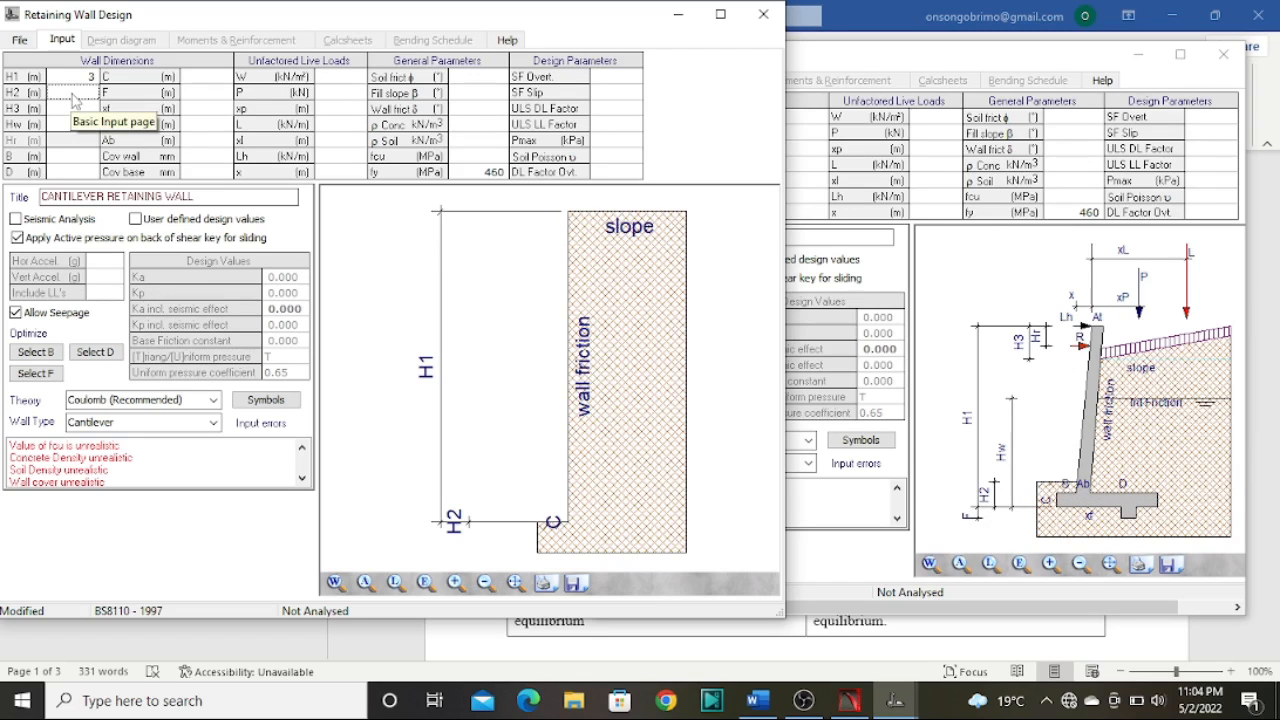
{"action": "type", "text": "0.3"}
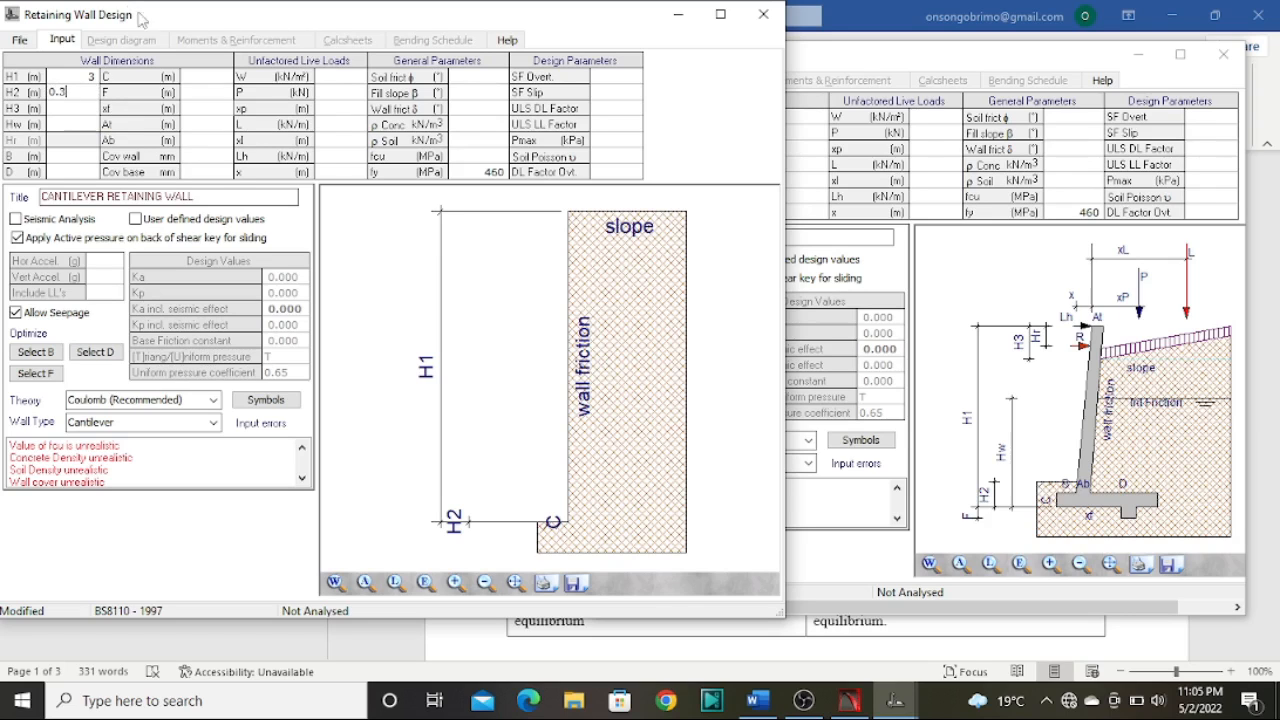
{"action": "left_click", "coordinate": [71, 109]}
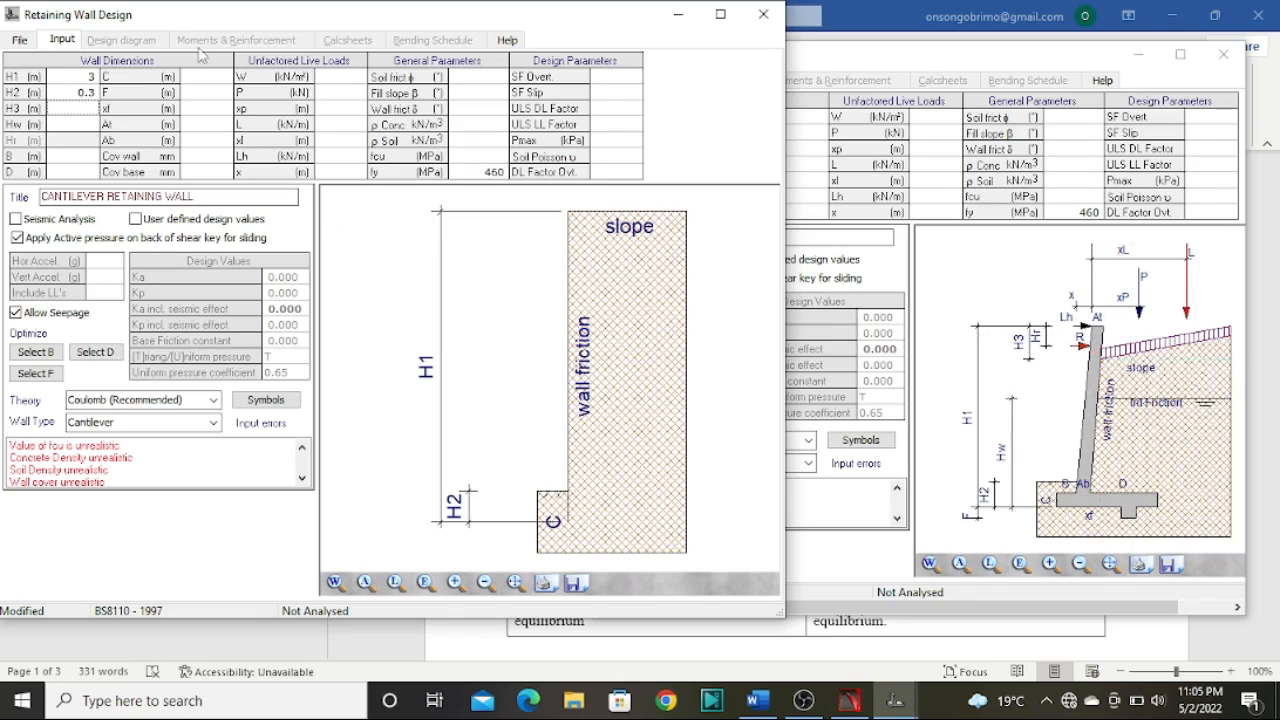
{"action": "left_click", "coordinate": [67, 108]}
{"action": "type", "text": "0.5"}
{"action": "key", "text": "Return"}
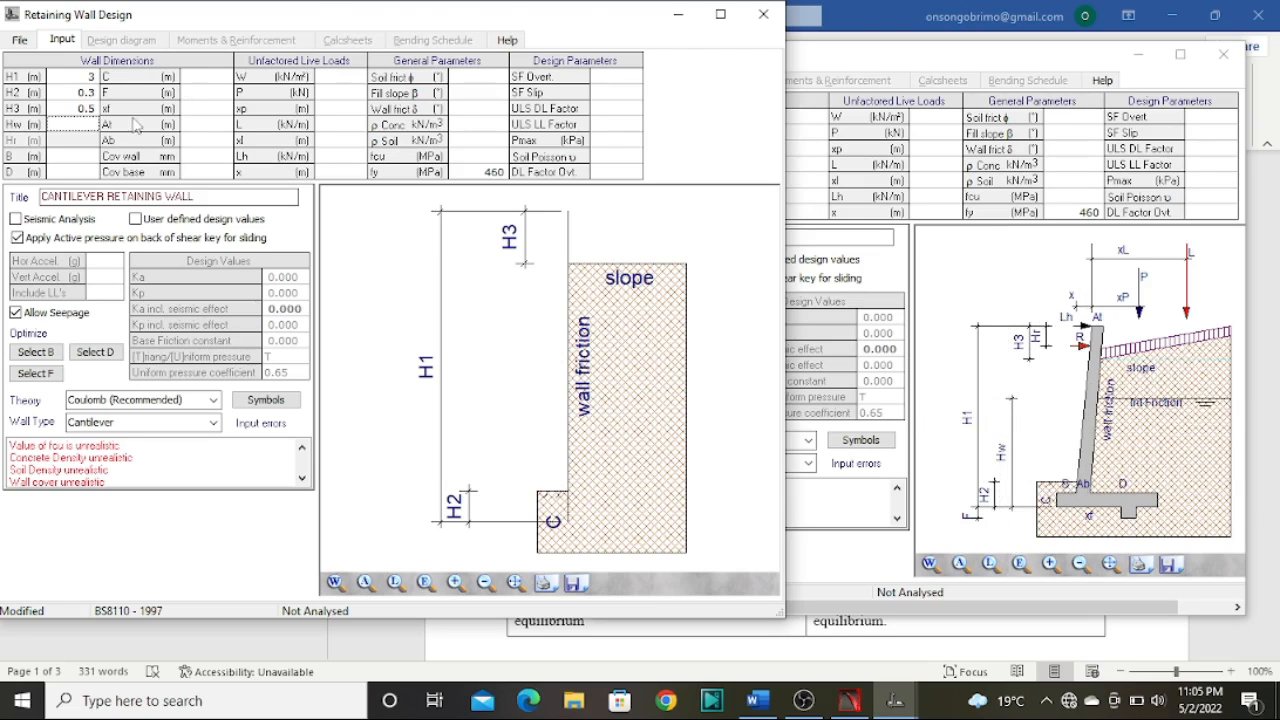
Set the water table height Hw to 2 m
{"action": "left_click", "coordinate": [89, 123]}
{"action": "key", "text": "Return"}
{"action": "left_click", "coordinate": [204, 126]}
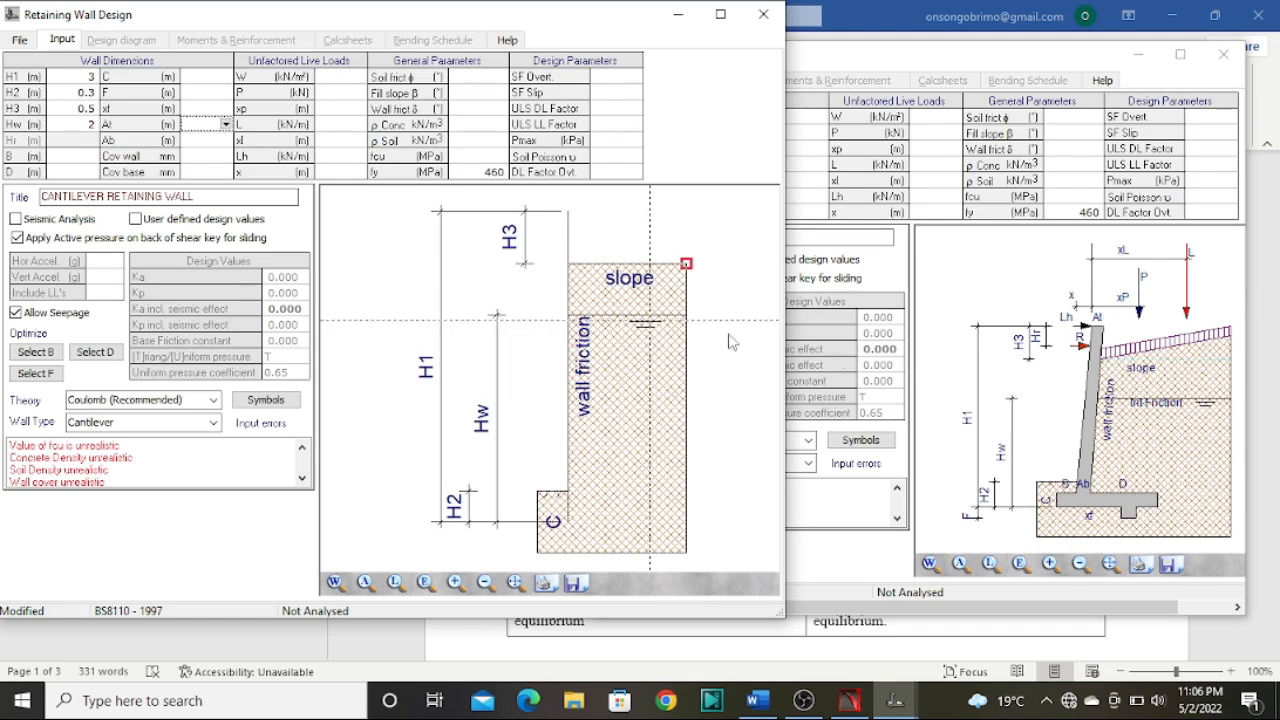
Set the base dimensions B to 0.6 m and D to 2 m for the cantilever wall
{"action": "left_click_drag", "start_coordinate": [992, 60], "coordinate": [1068, 38]}
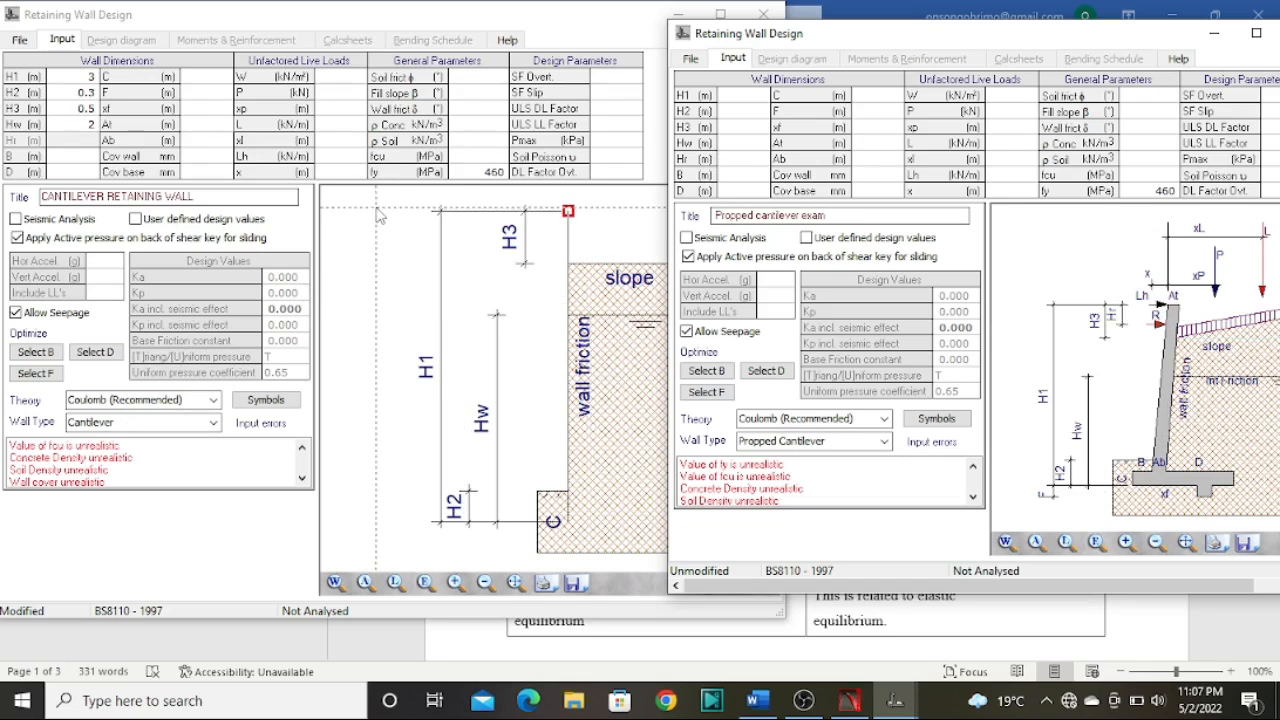
{"action": "left_click", "coordinate": [566, 38]}
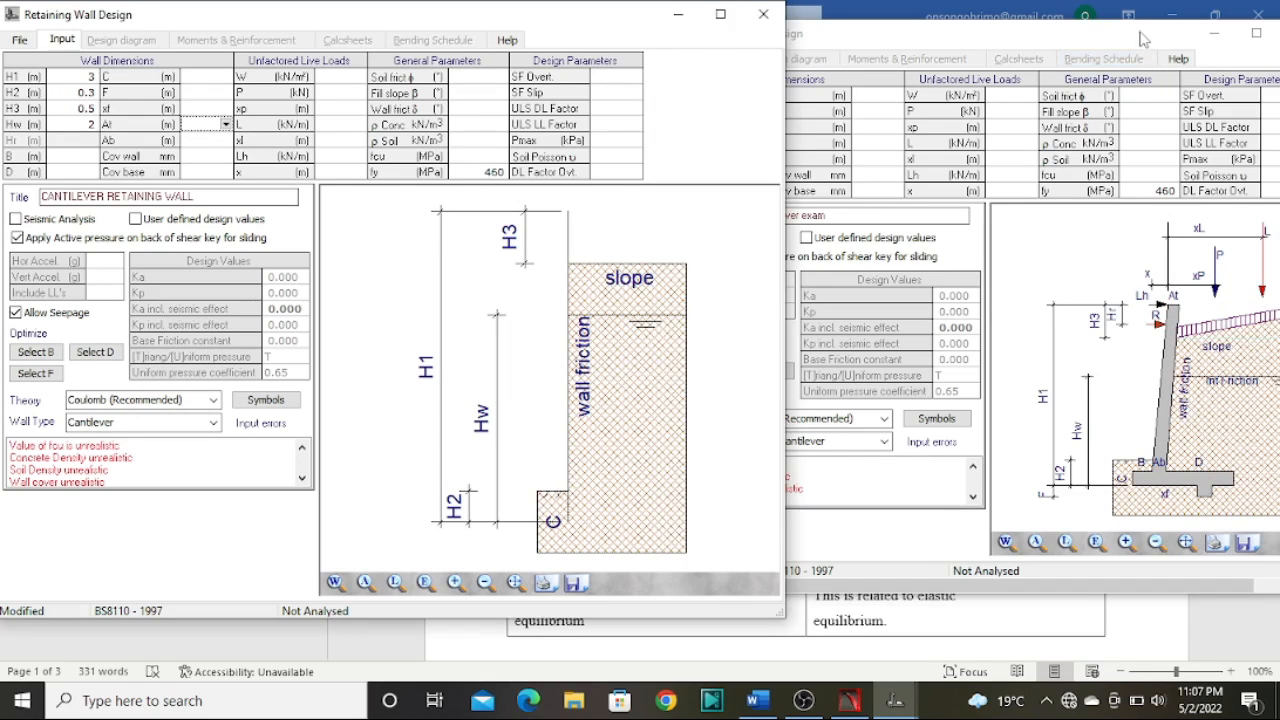
{"action": "left_click_drag", "start_coordinate": [1144, 38], "coordinate": [1088, 44]}
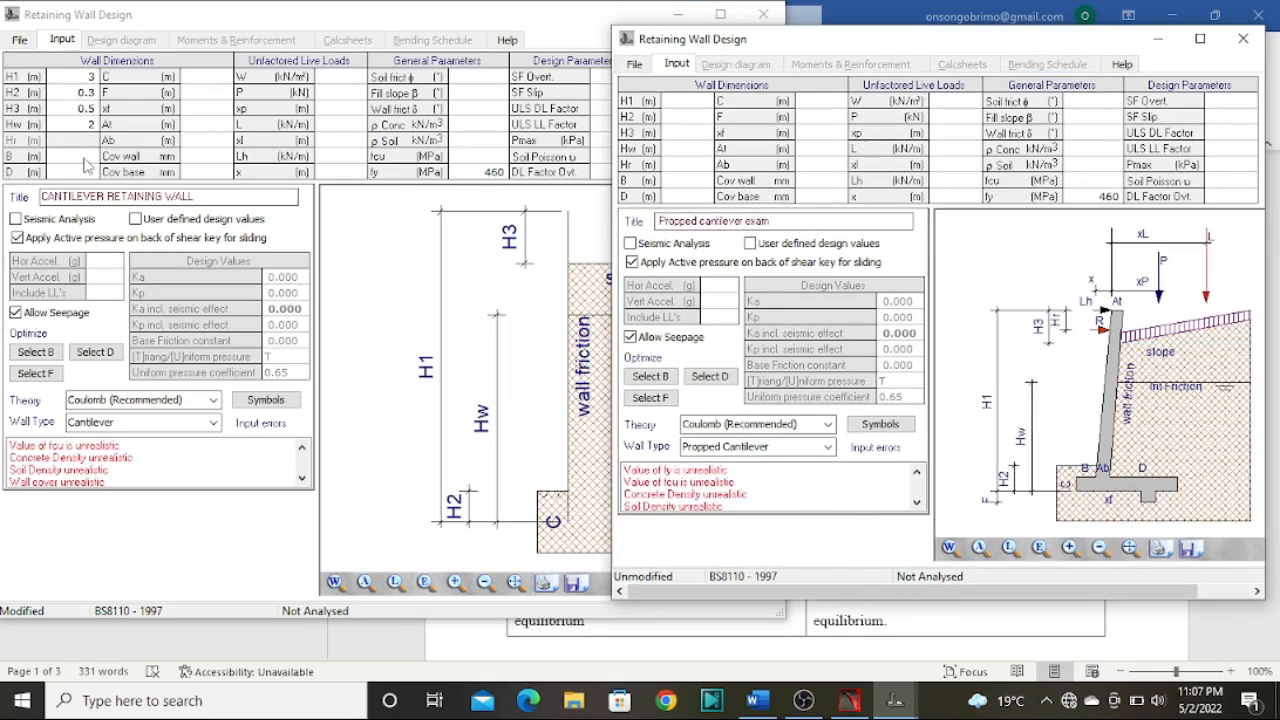
{"action": "left_click", "coordinate": [80, 161]}
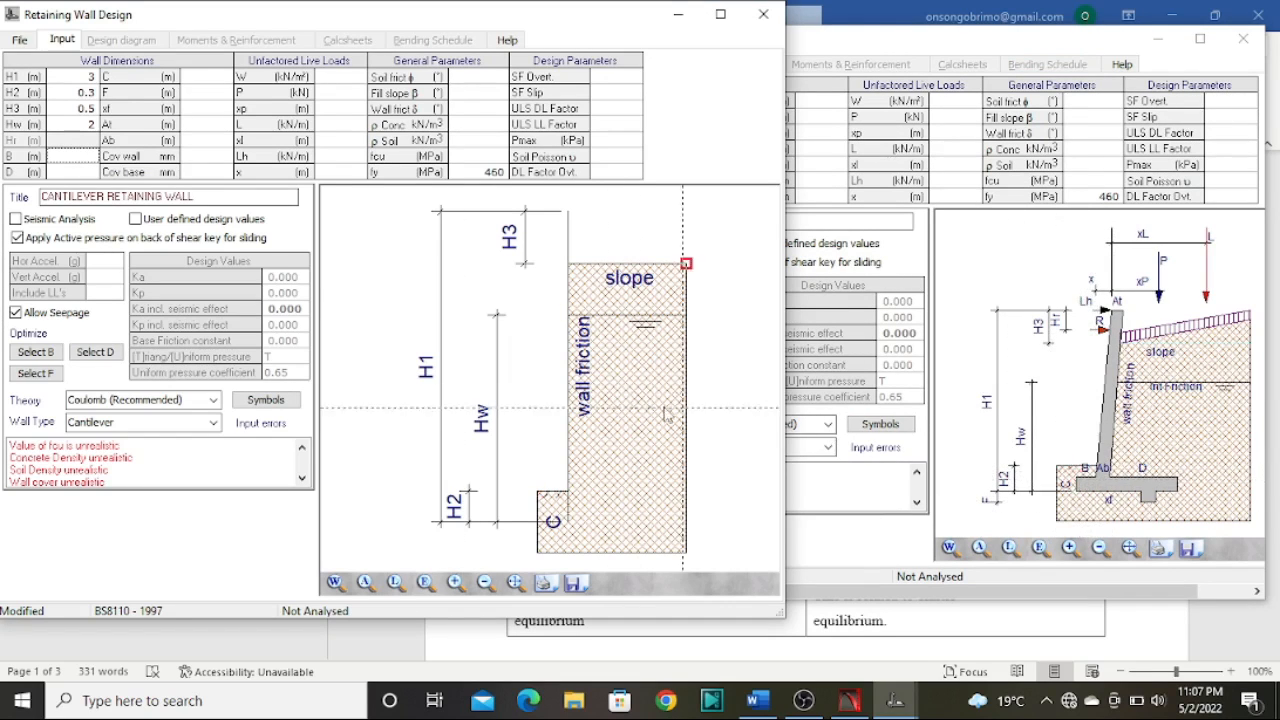
{"action": "left_click", "coordinate": [75, 157]}
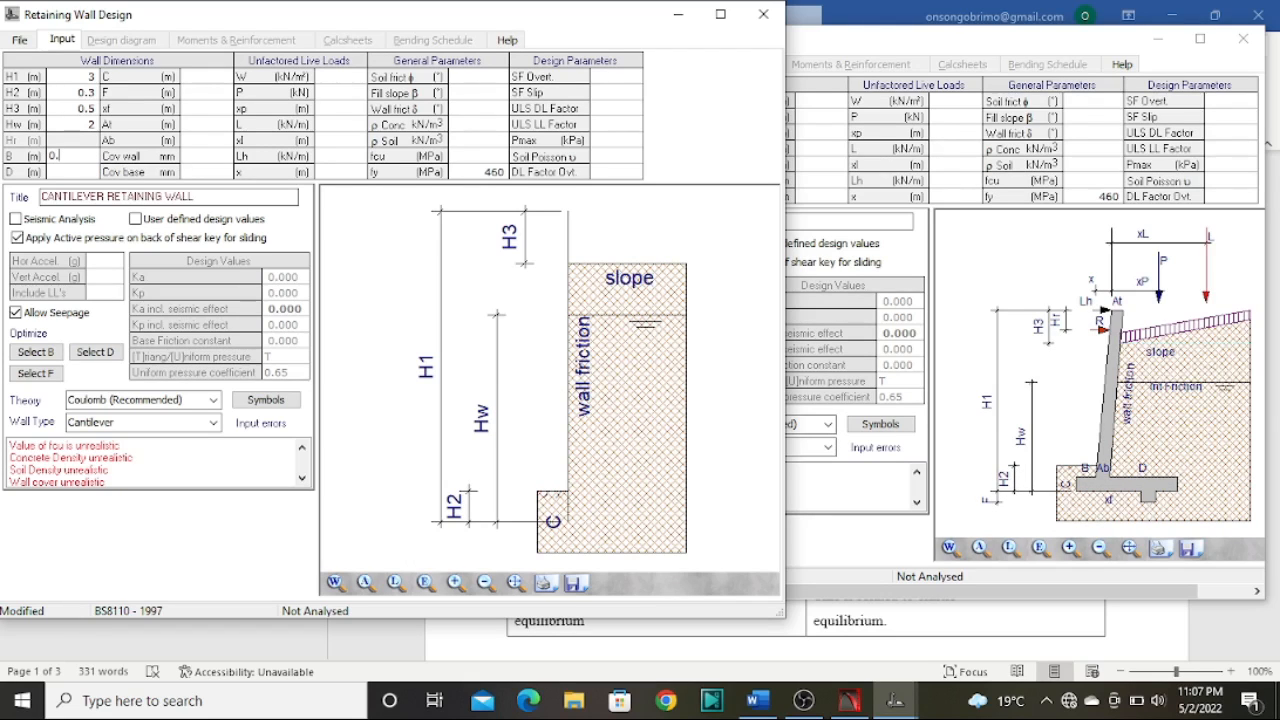
{"action": "left_click", "coordinate": [62, 178]}
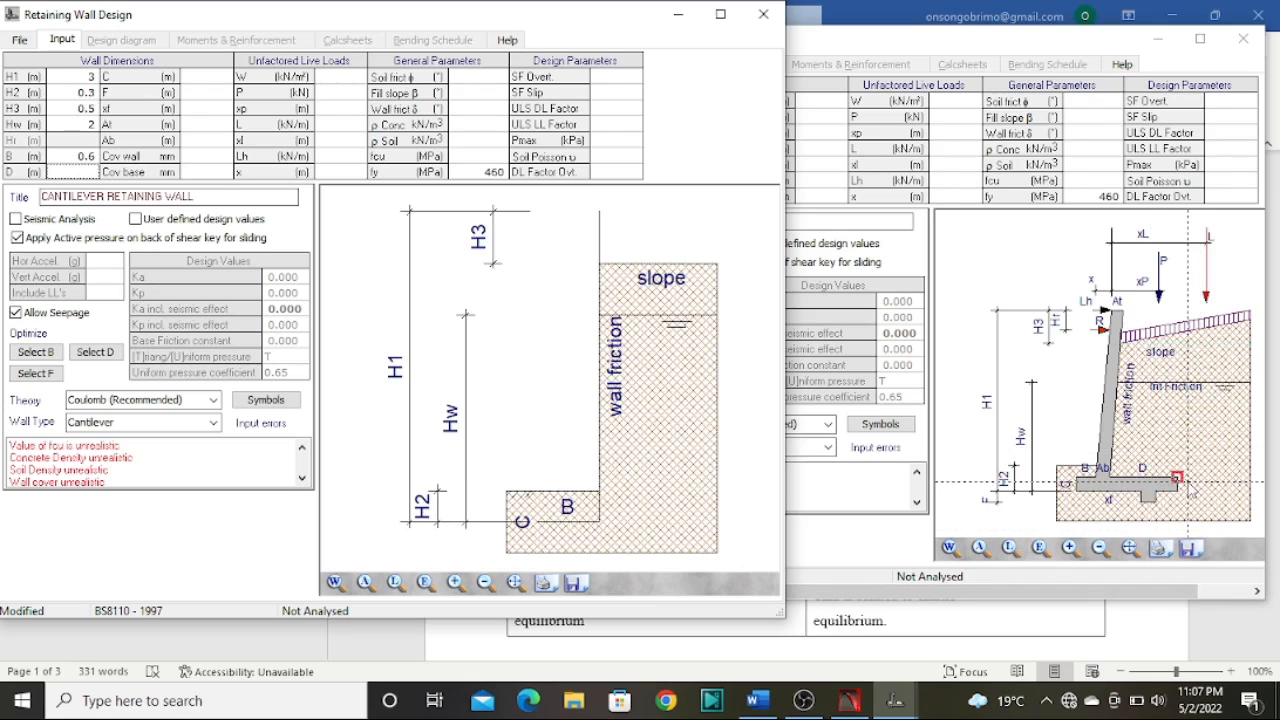
{"action": "left_click", "coordinate": [76, 172]}
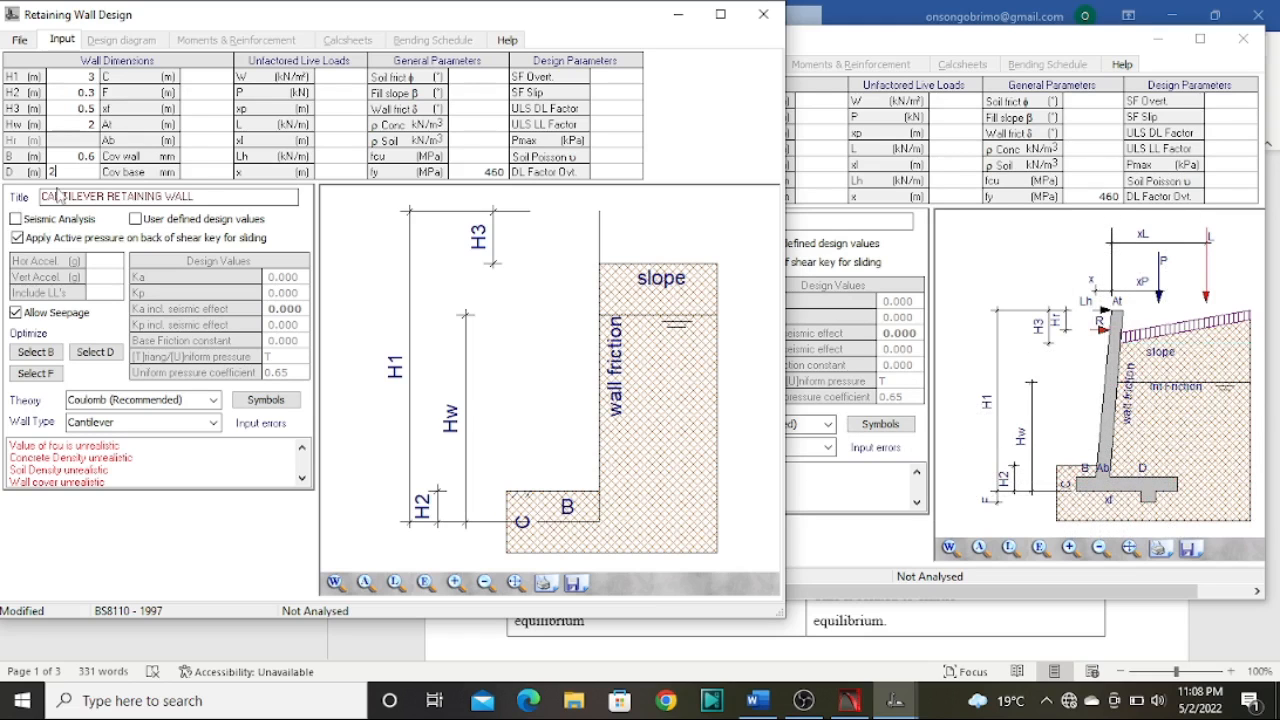
Set the base thickness C to 0.5 m from the preset values
{"action": "left_click", "coordinate": [218, 80]}
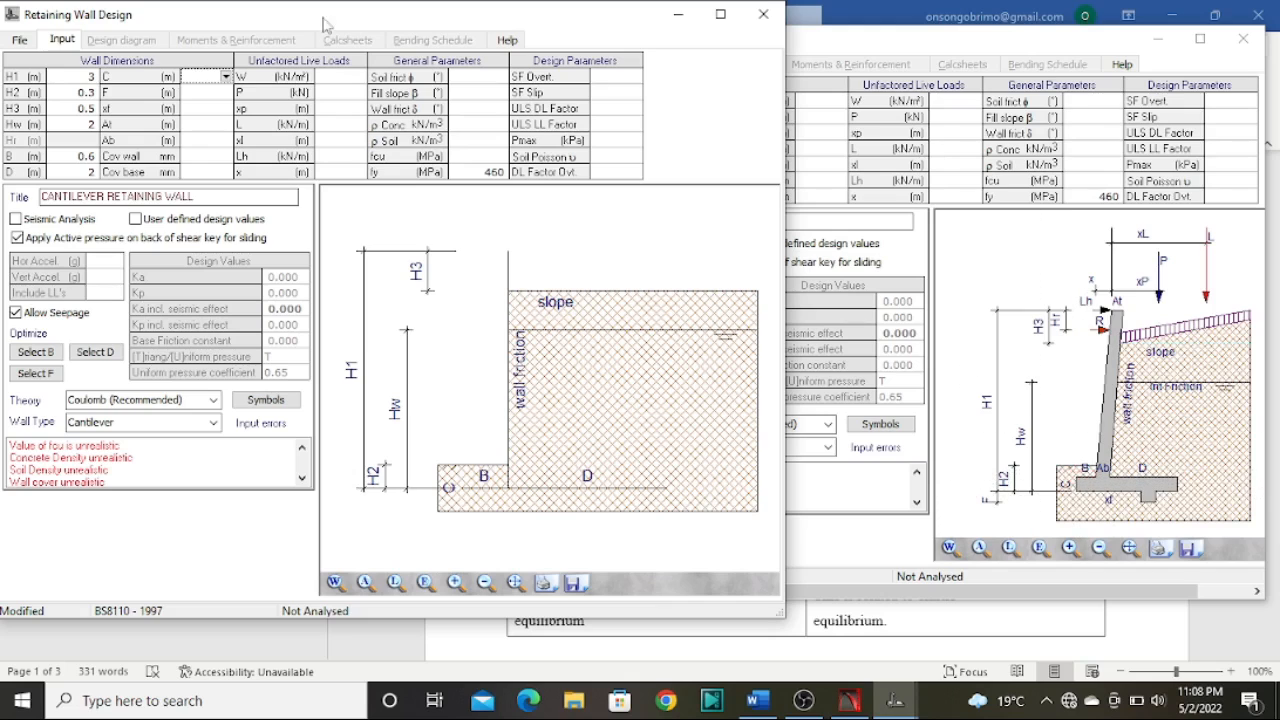
{"action": "left_click", "coordinate": [226, 76]}
{"action": "scroll", "coordinate": [200, 118], "scroll_direction": "down", "scroll_amount": 3}
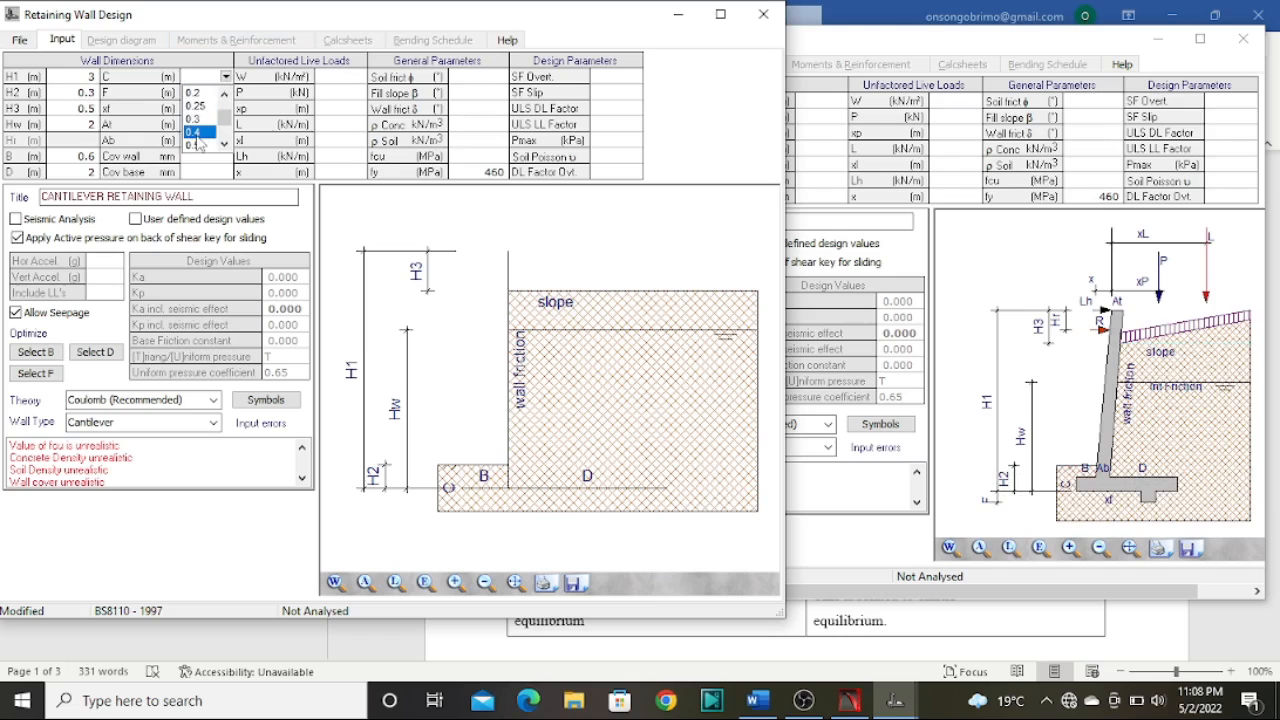
{"action": "left_click", "coordinate": [198, 144]}
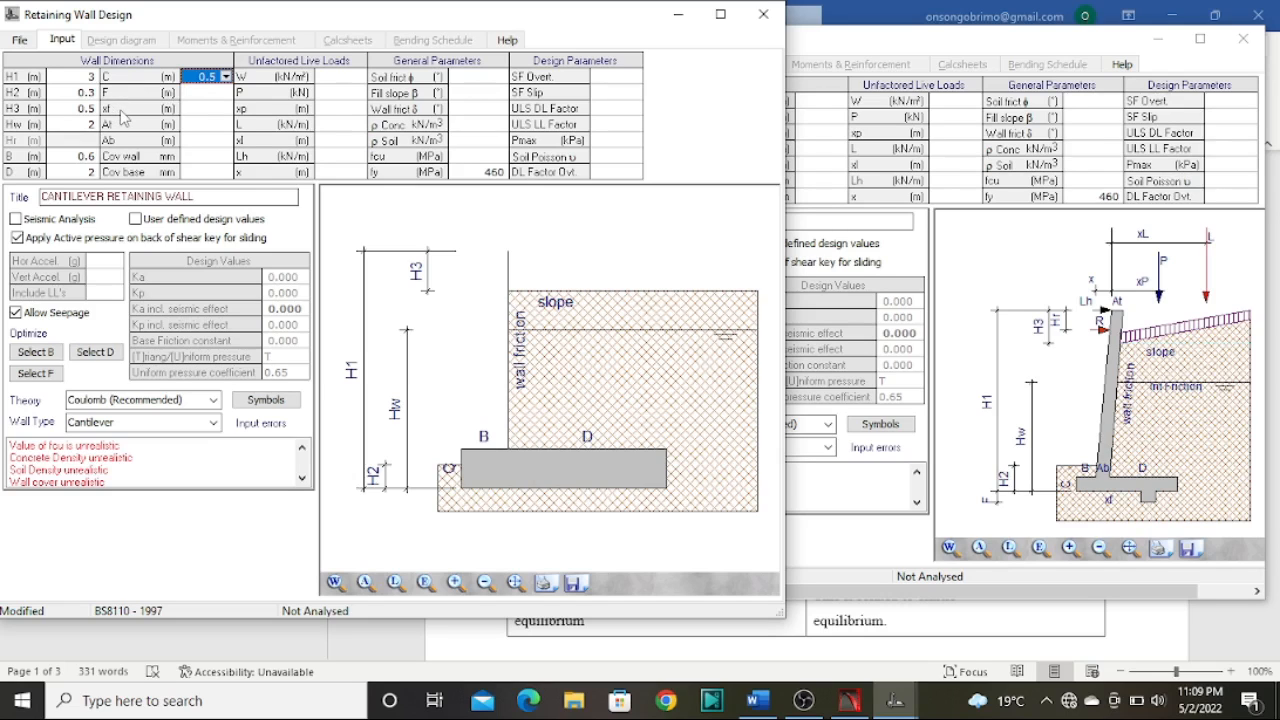
Set the shear key depth F to 0.2 m from the preset values
{"action": "left_click", "coordinate": [219, 93]}
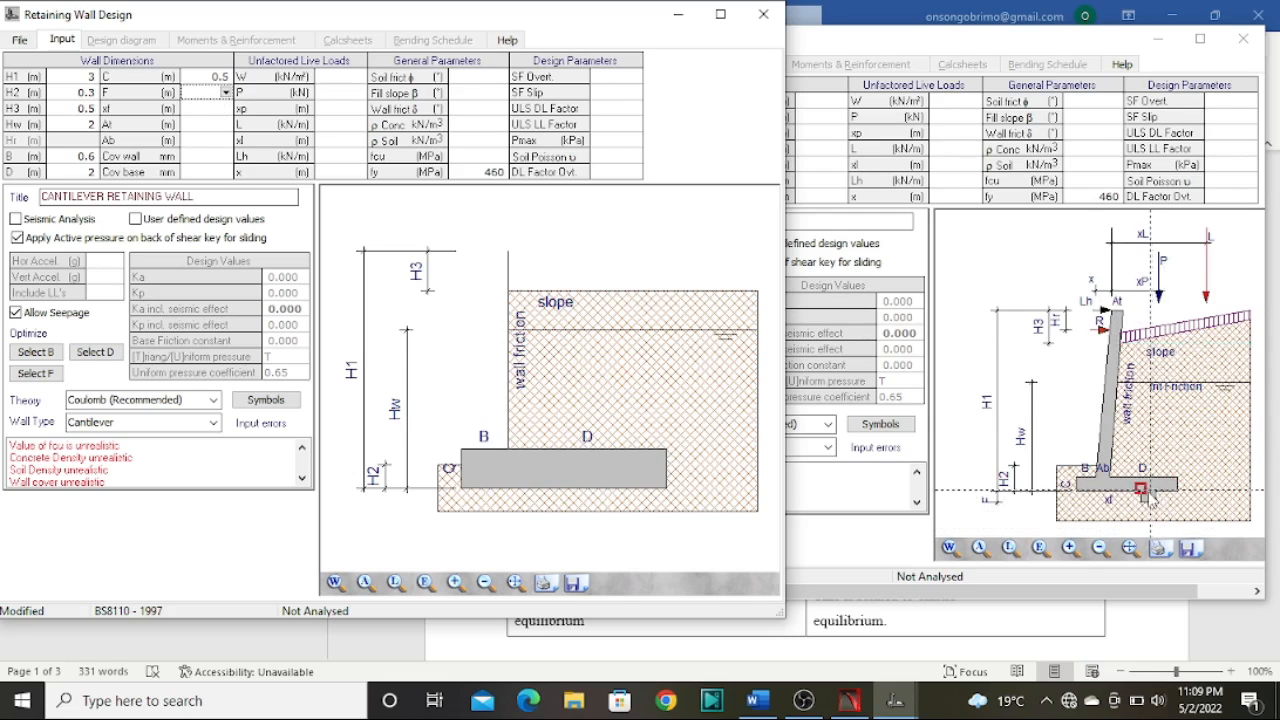
{"action": "left_click", "coordinate": [226, 92]}
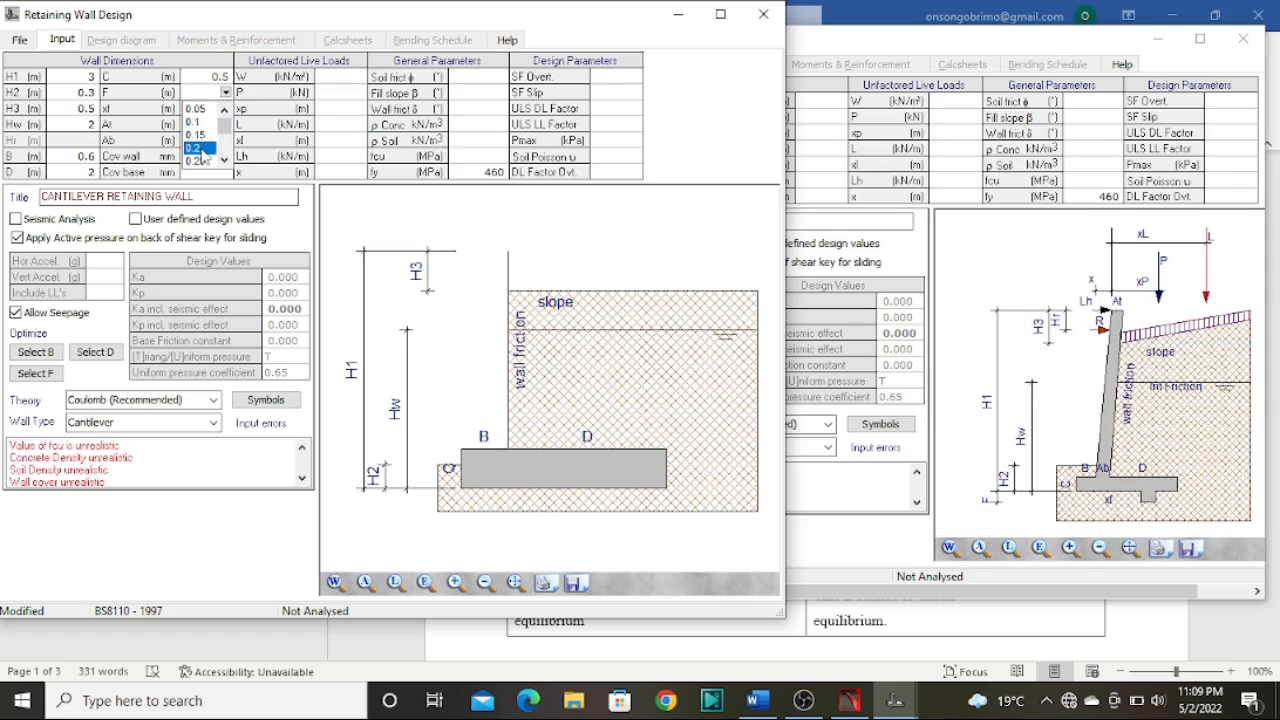
{"action": "left_click", "coordinate": [200, 150]}
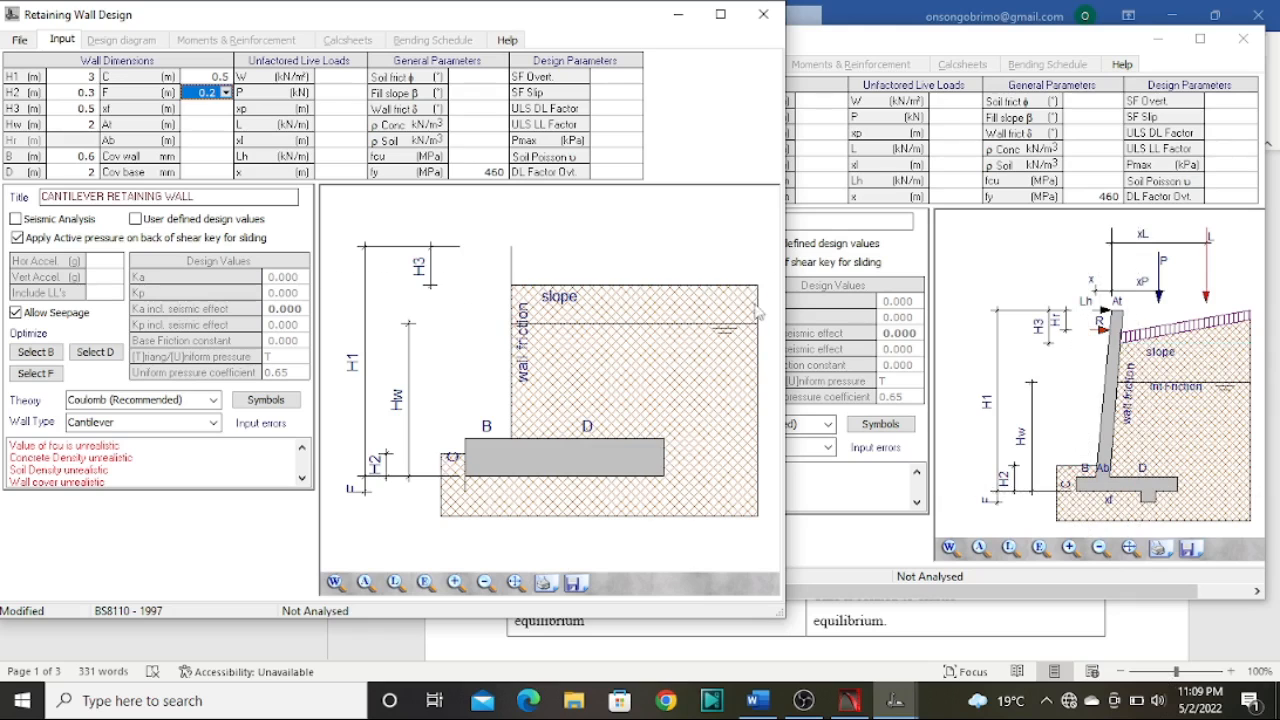
Set the shear key position xf to 1.0 m from the preset values
{"action": "left_click", "coordinate": [222, 109]}
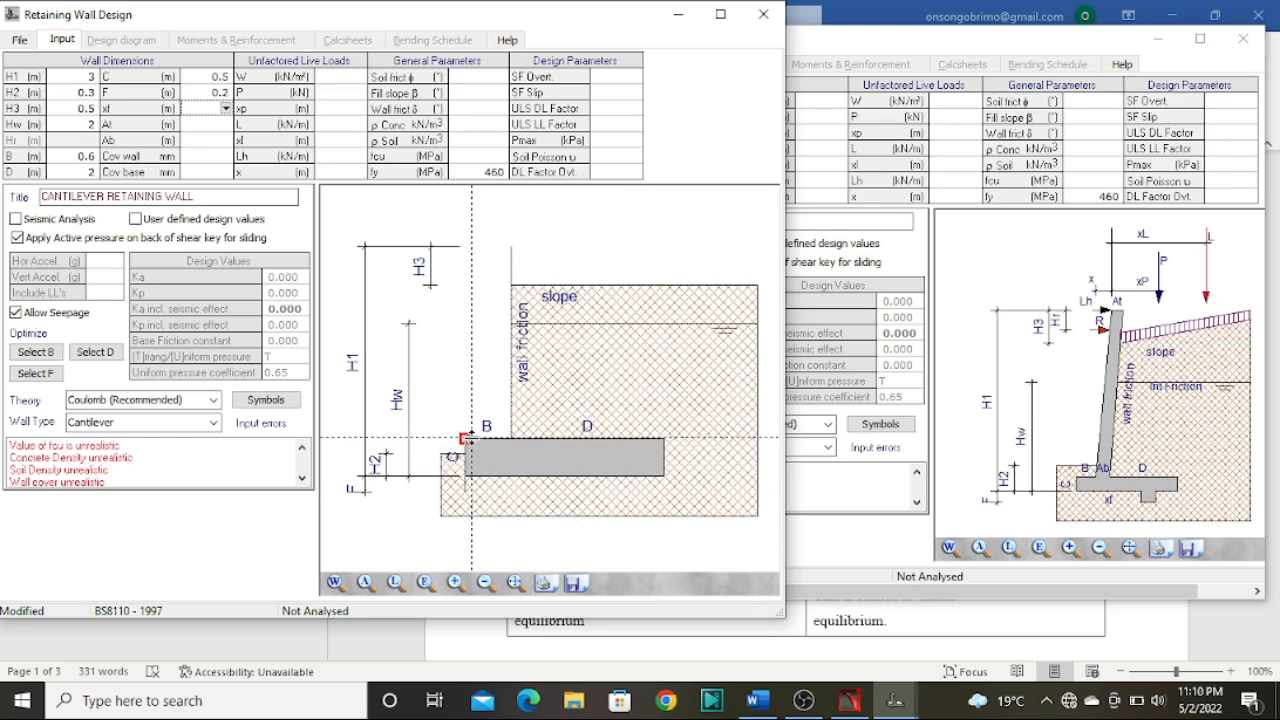
{"action": "left_click", "coordinate": [226, 108]}
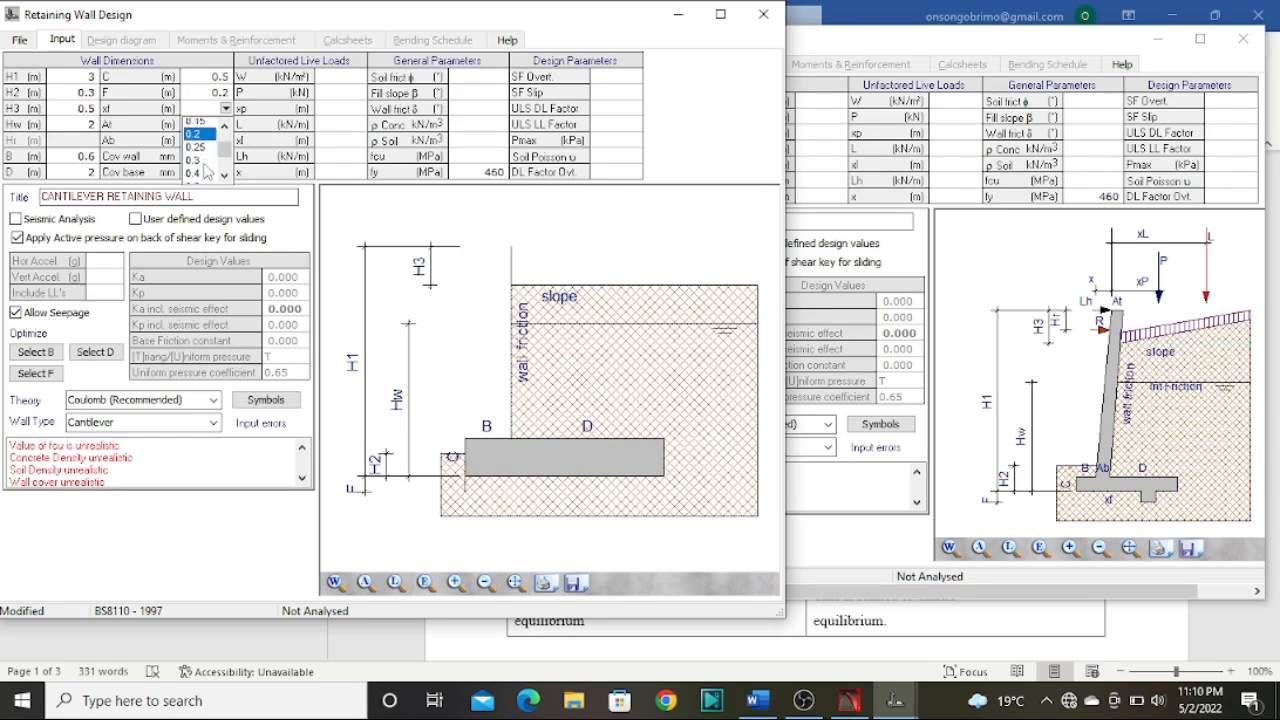
{"action": "scroll", "coordinate": [205, 170], "scroll_direction": "down", "scroll_amount": 1}
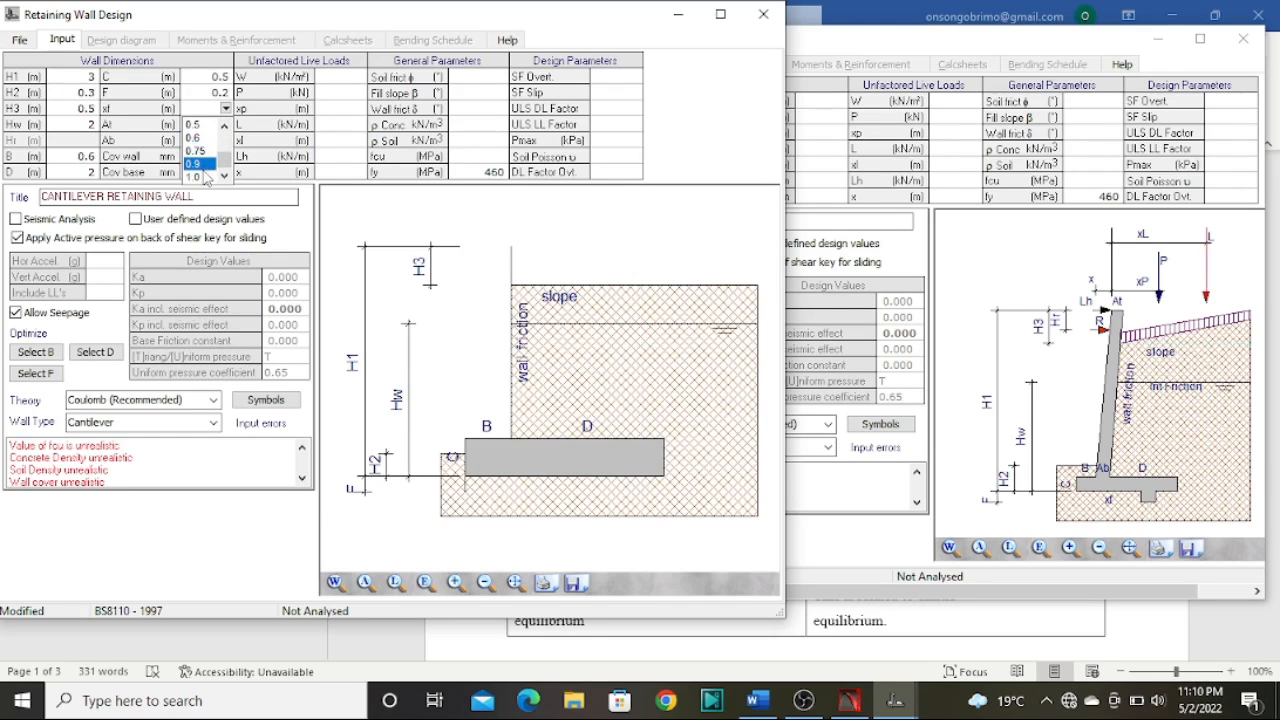
{"action": "scroll", "coordinate": [199, 175], "scroll_direction": "up", "scroll_amount": 3}
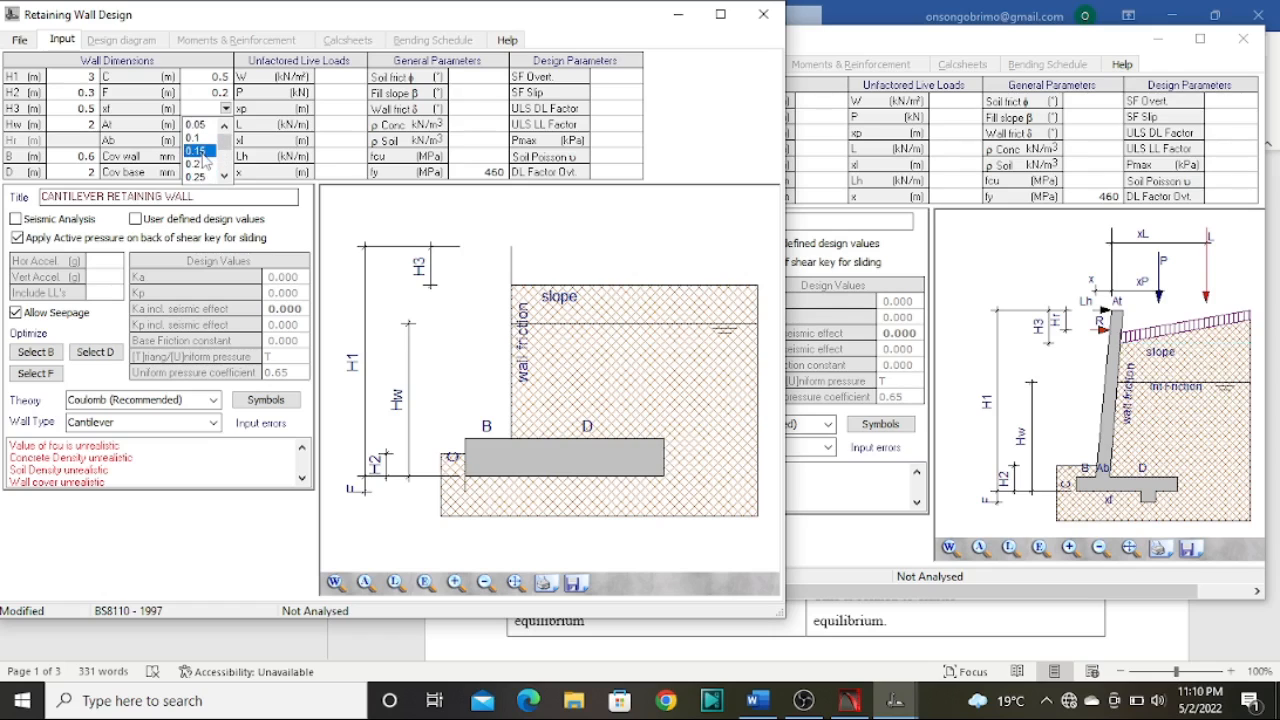
{"action": "scroll", "coordinate": [202, 160], "scroll_direction": "down", "scroll_amount": 3}
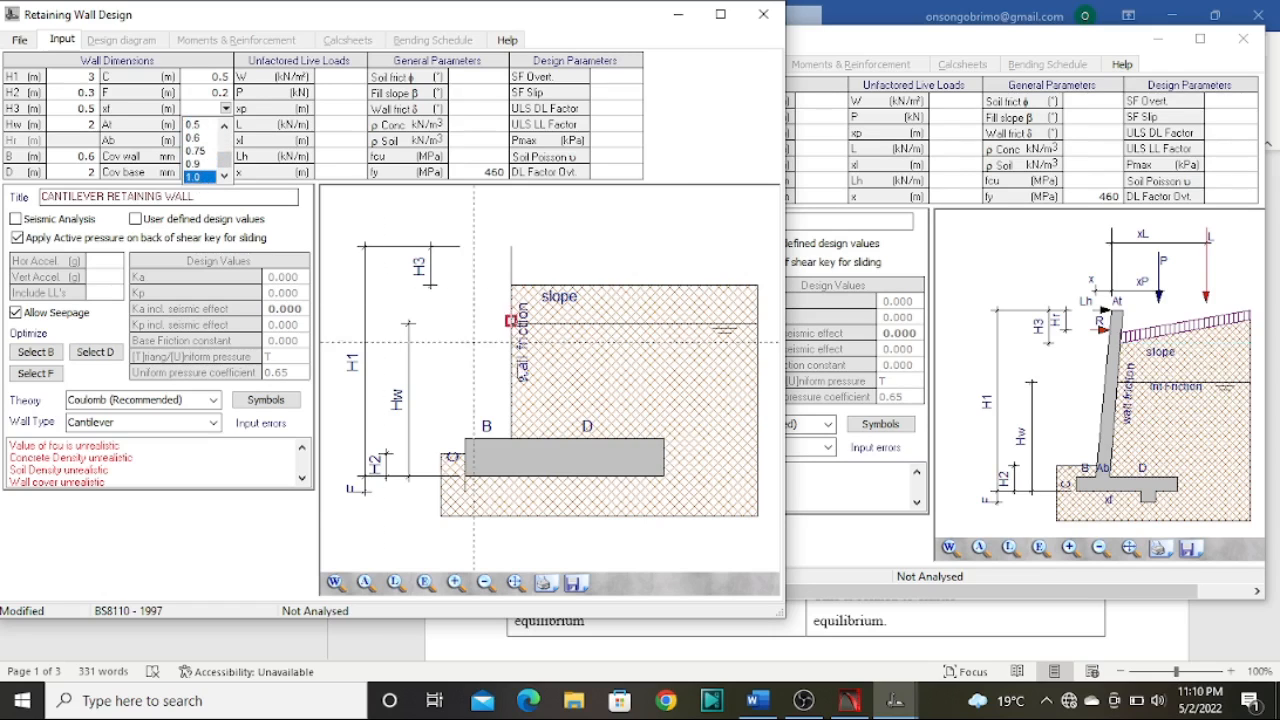
{"action": "left_click", "coordinate": [198, 177]}
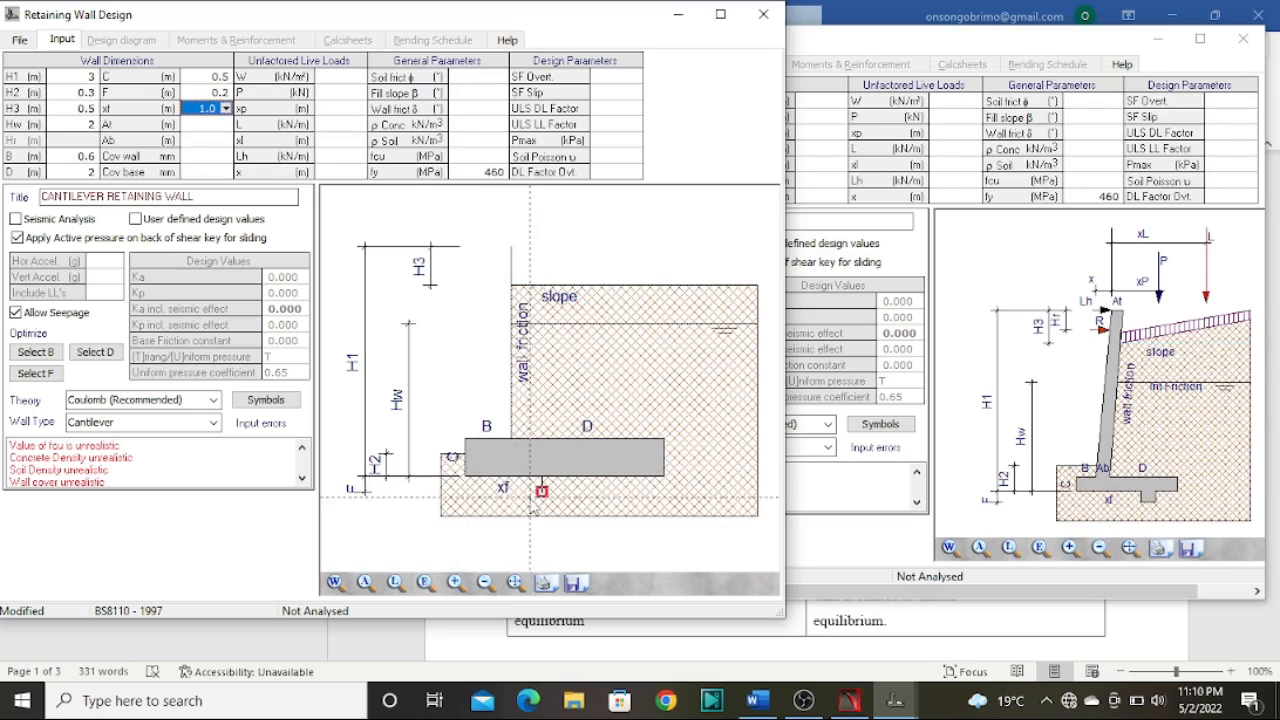
Change the shear key position xf to 1.9 m
{"action": "left_click", "coordinate": [199, 124]}
{"action": "left_click", "coordinate": [214, 108]}
{"action": "left_click", "coordinate": [226, 108]}
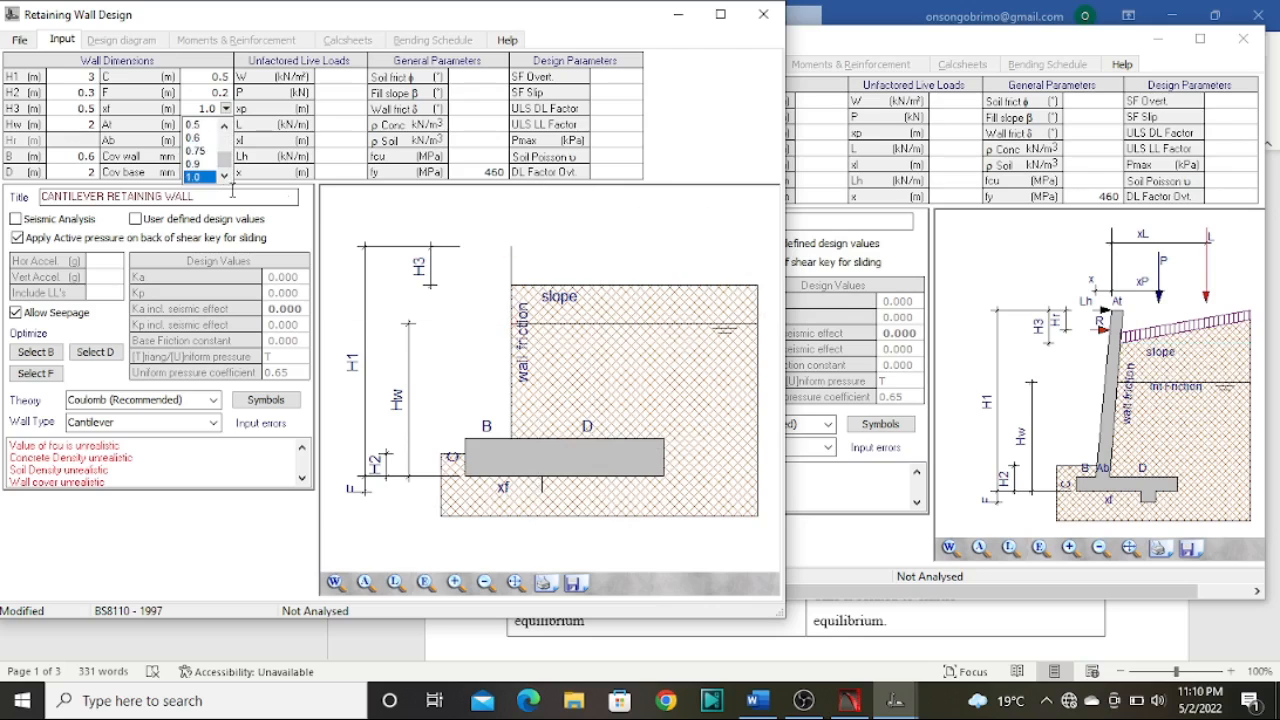
{"action": "left_click", "coordinate": [205, 106]}
{"action": "double_click", "coordinate": [205, 108]}
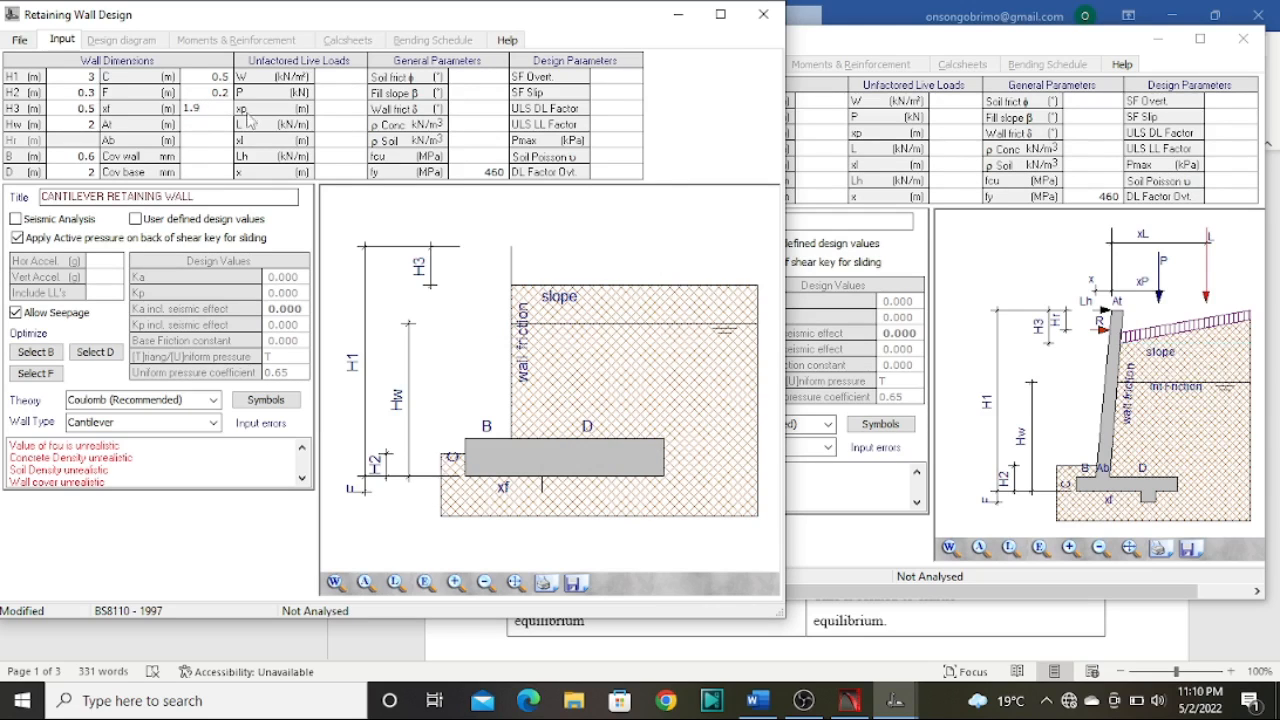
{"action": "left_click", "coordinate": [204, 128]}
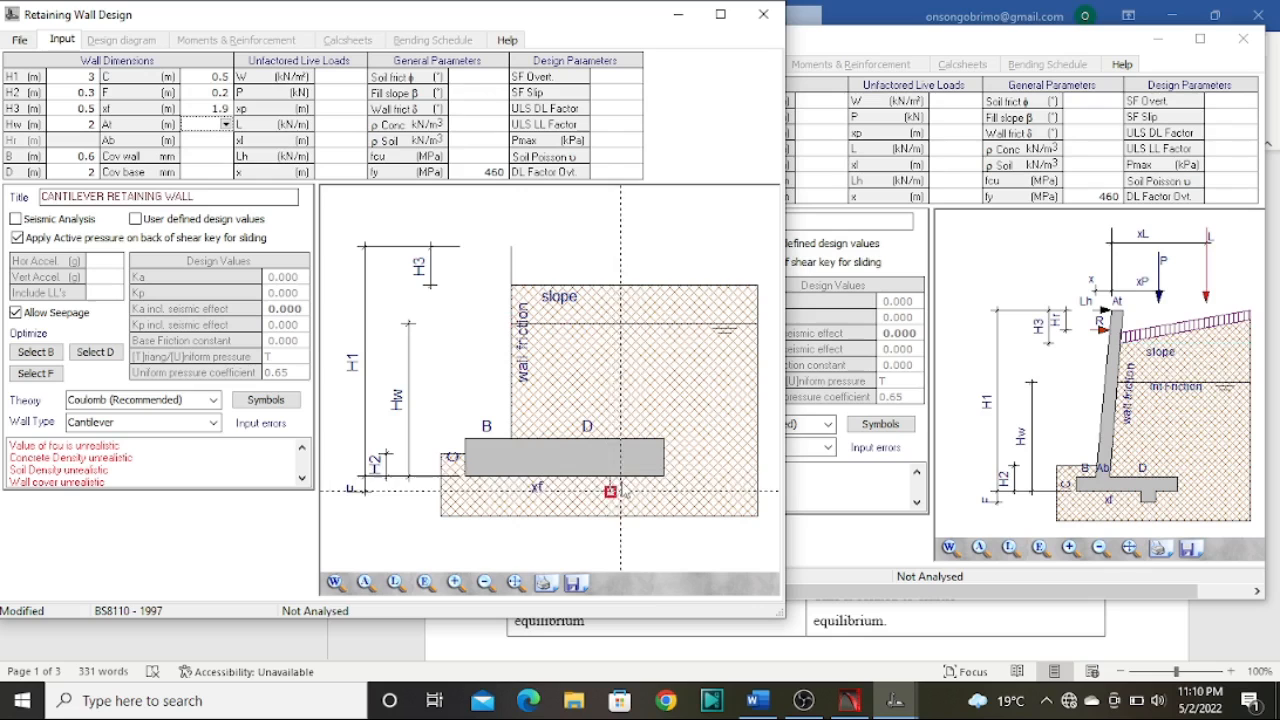
Set the shear key position xf to 1.5 m
{"action": "left_click", "coordinate": [211, 109]}
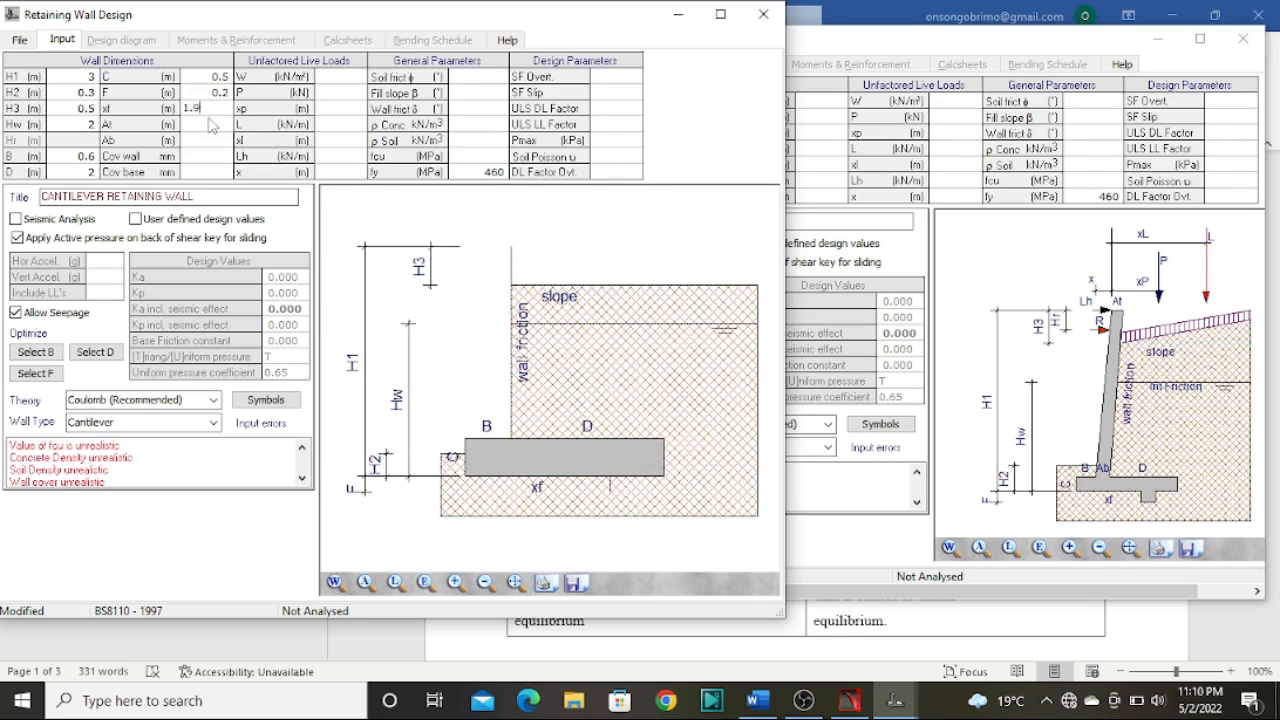
{"action": "key", "text": "BackSpace"}
{"action": "left_click", "coordinate": [222, 125]}
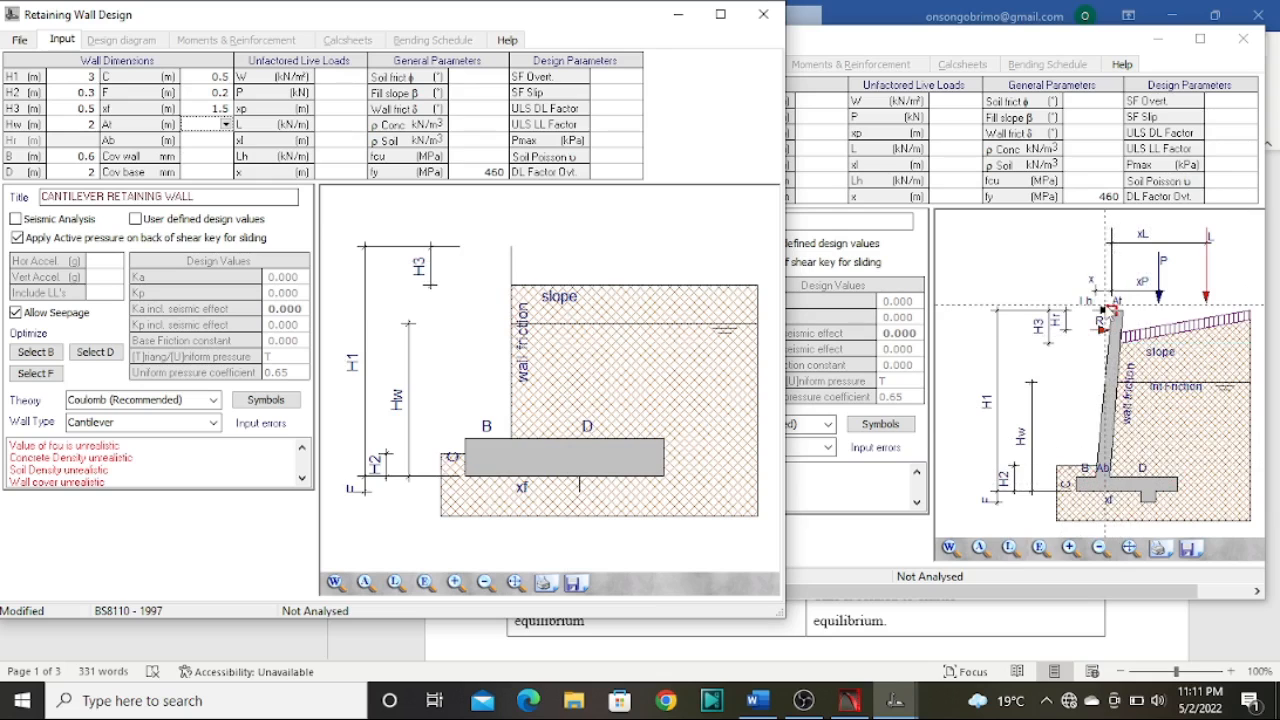
Set the wall thickness to 0.25 m at the top (At) and 0.4 m at the bottom (Ab)
{"action": "left_click", "coordinate": [226, 124]}
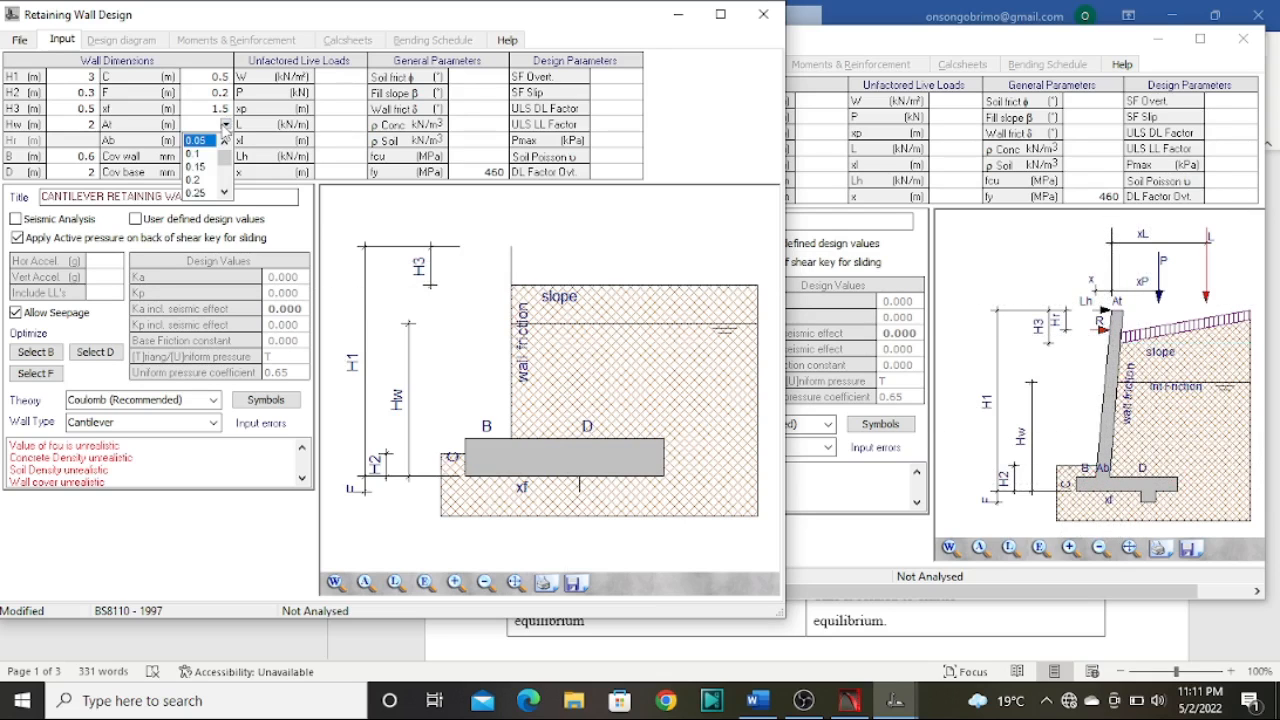
{"action": "left_click", "coordinate": [197, 193]}
{"action": "left_click", "coordinate": [226, 141]}
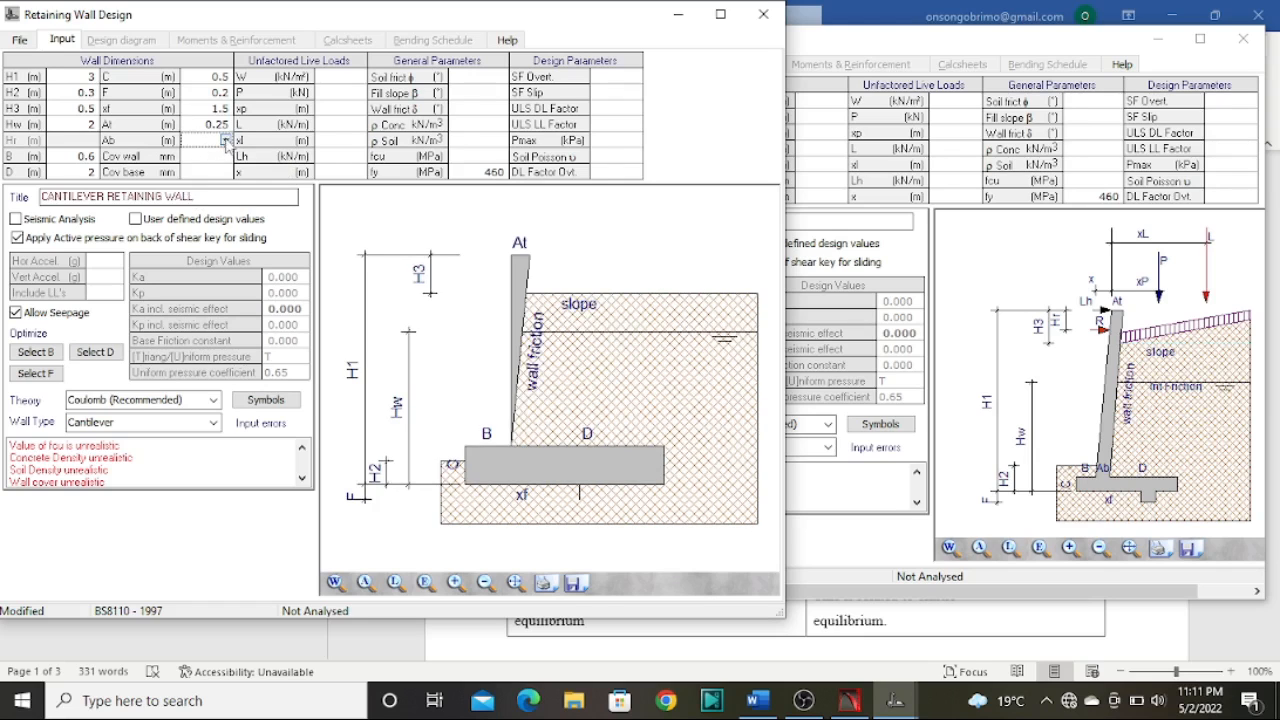
{"action": "left_click", "coordinate": [227, 141]}
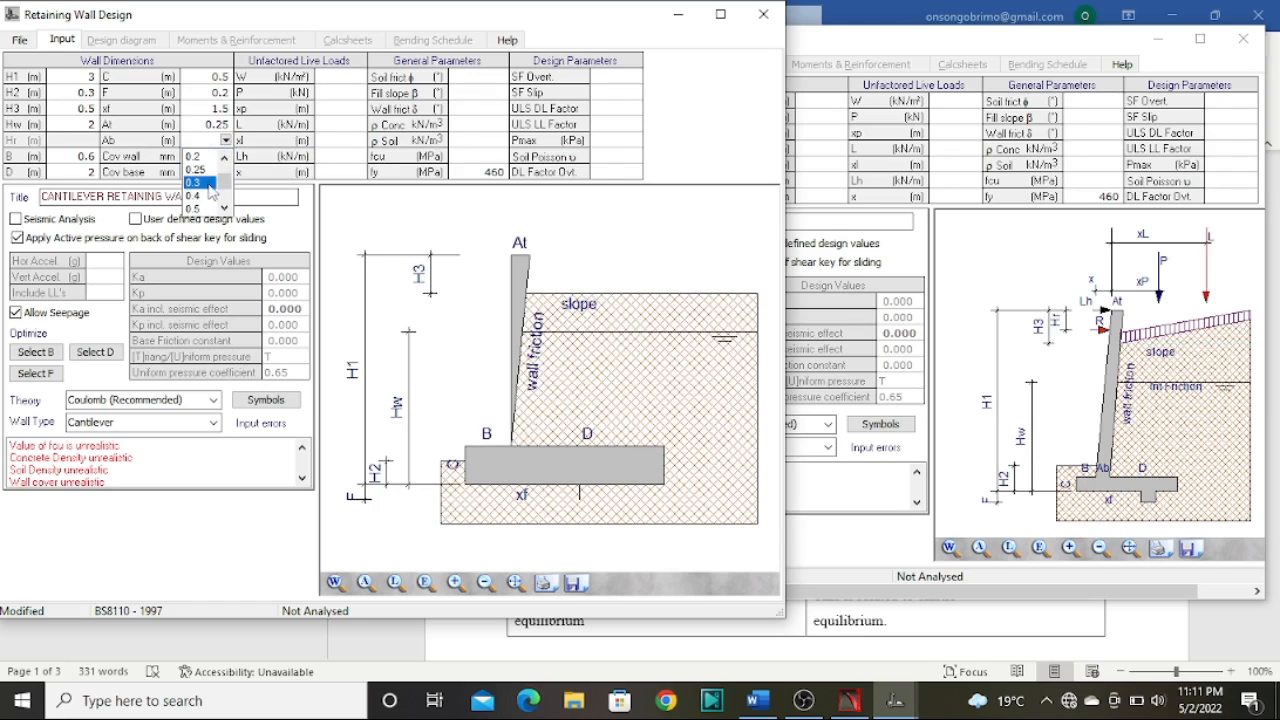
{"action": "left_click", "coordinate": [198, 196]}
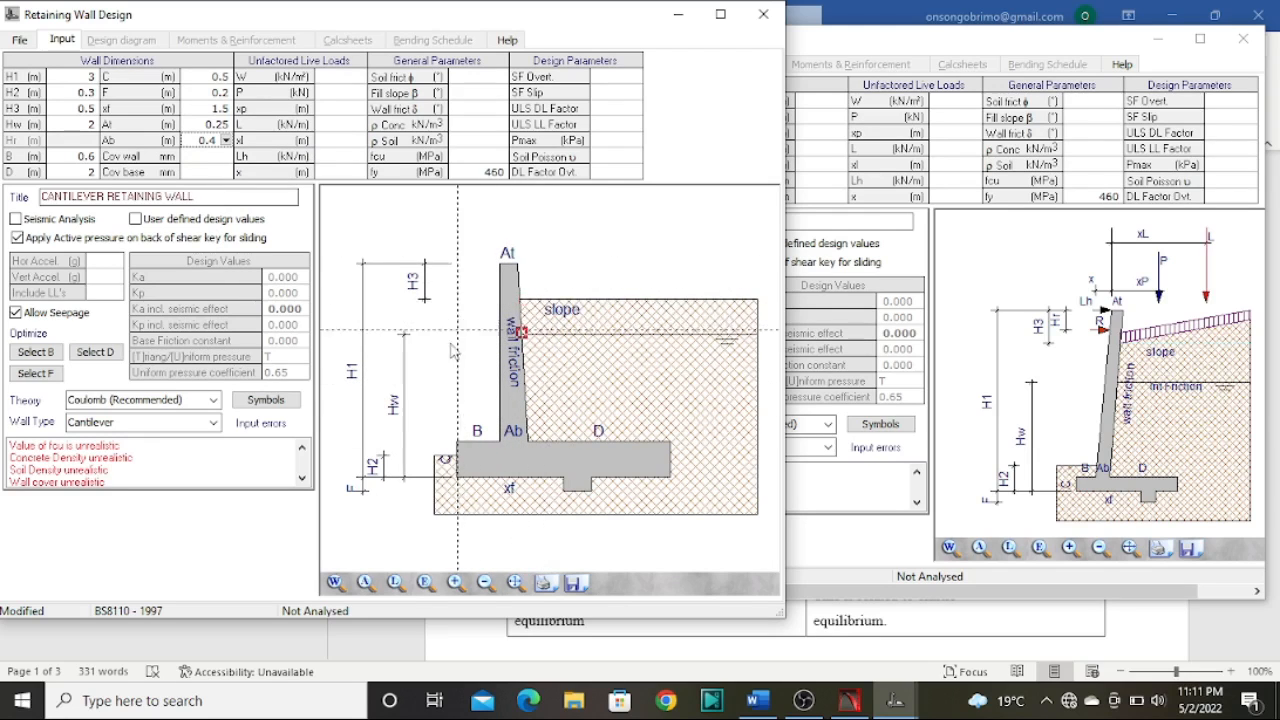
Set the concrete cover of the wall to 50 mm from the preset values
{"action": "left_click", "coordinate": [204, 160]}
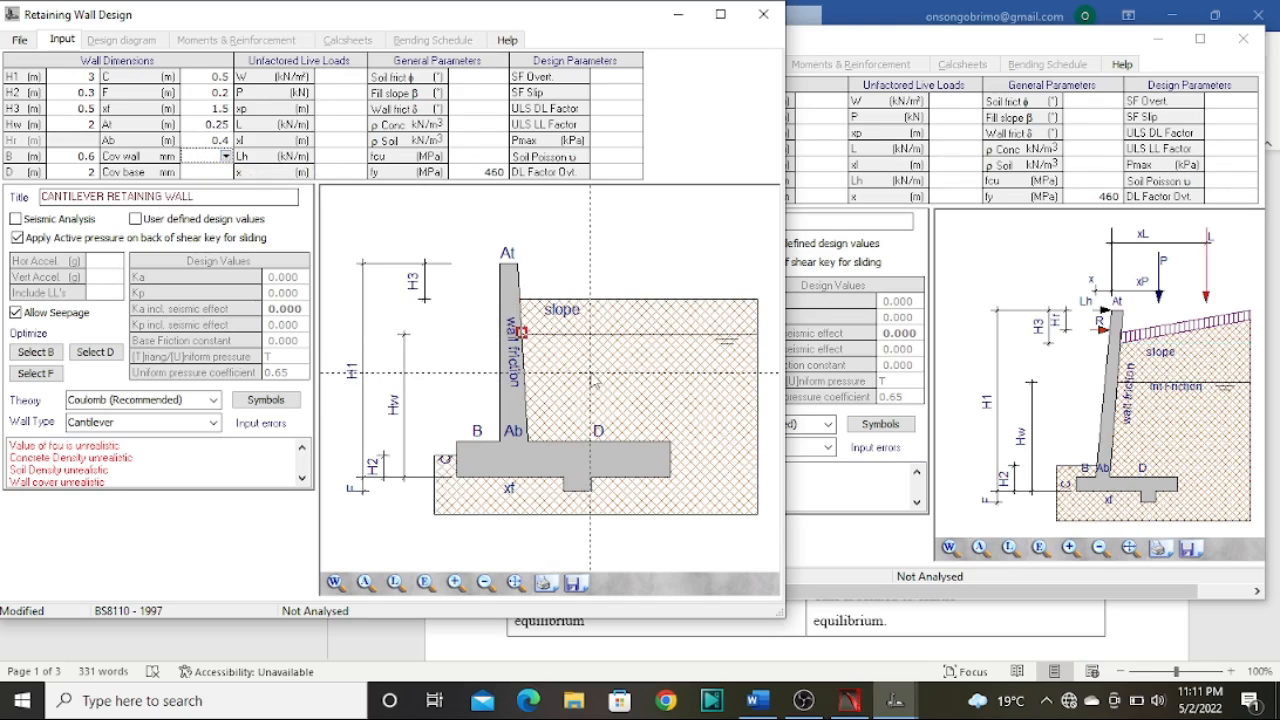
{"action": "left_click", "coordinate": [226, 157]}
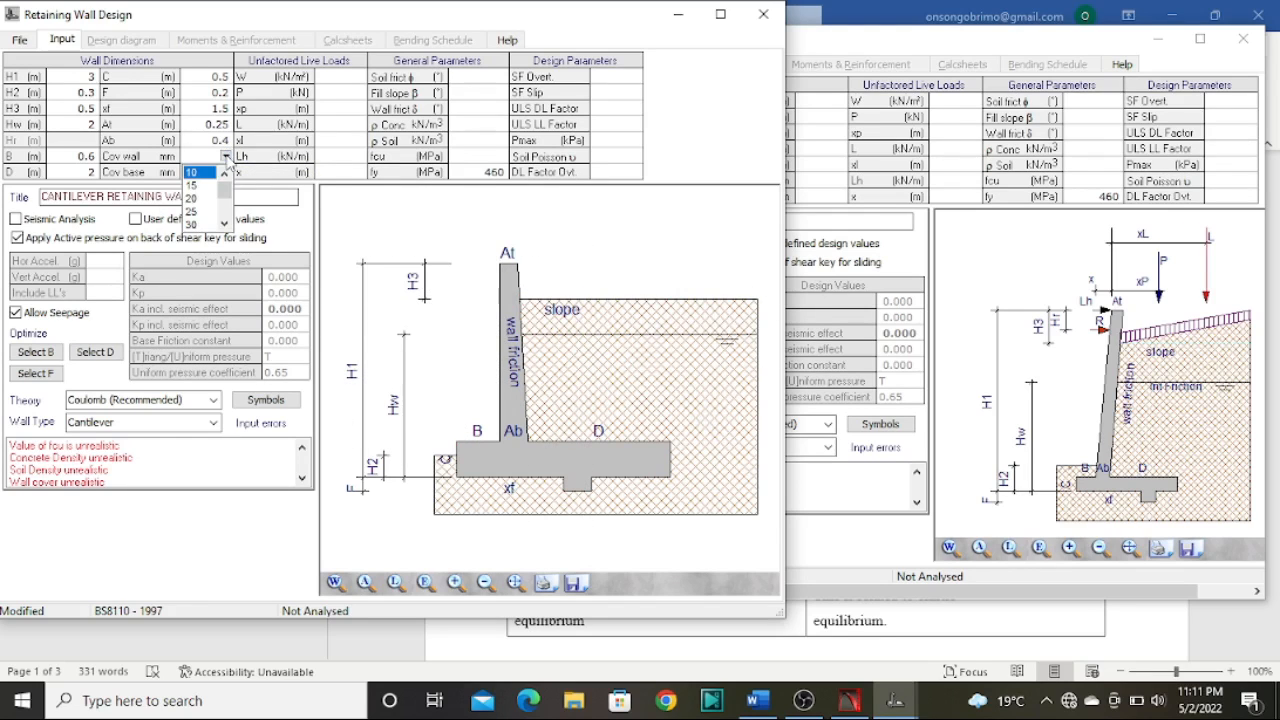
{"action": "left_click_drag", "start_coordinate": [222, 181], "coordinate": [222, 218]}
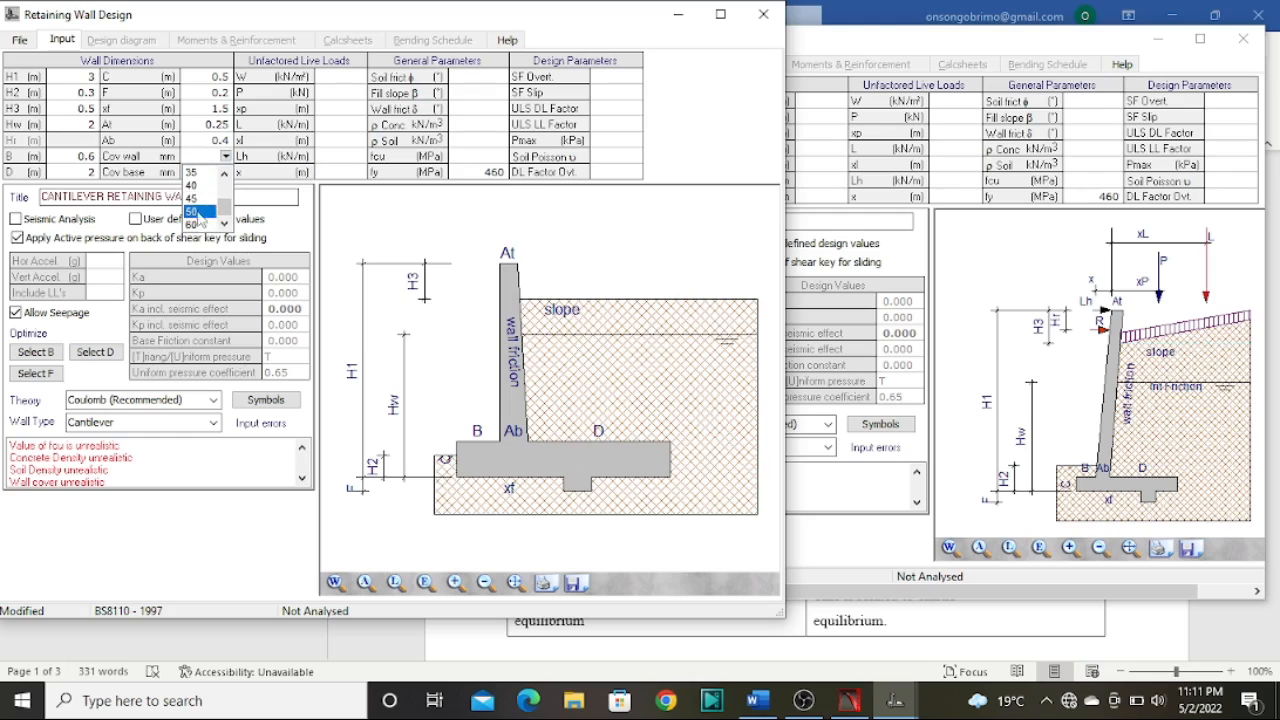
{"action": "left_click", "coordinate": [192, 212]}
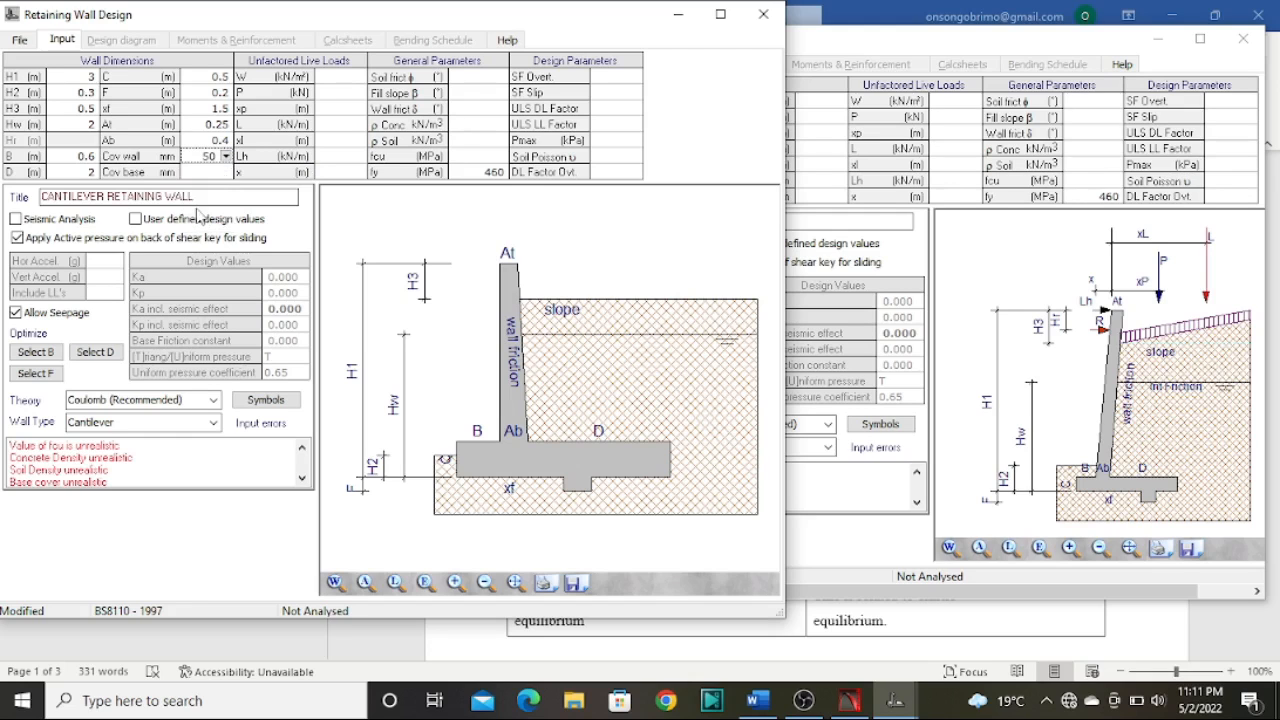
Set the concrete cover of the base to 50 mm from the preset values
{"action": "left_click", "coordinate": [210, 174]}
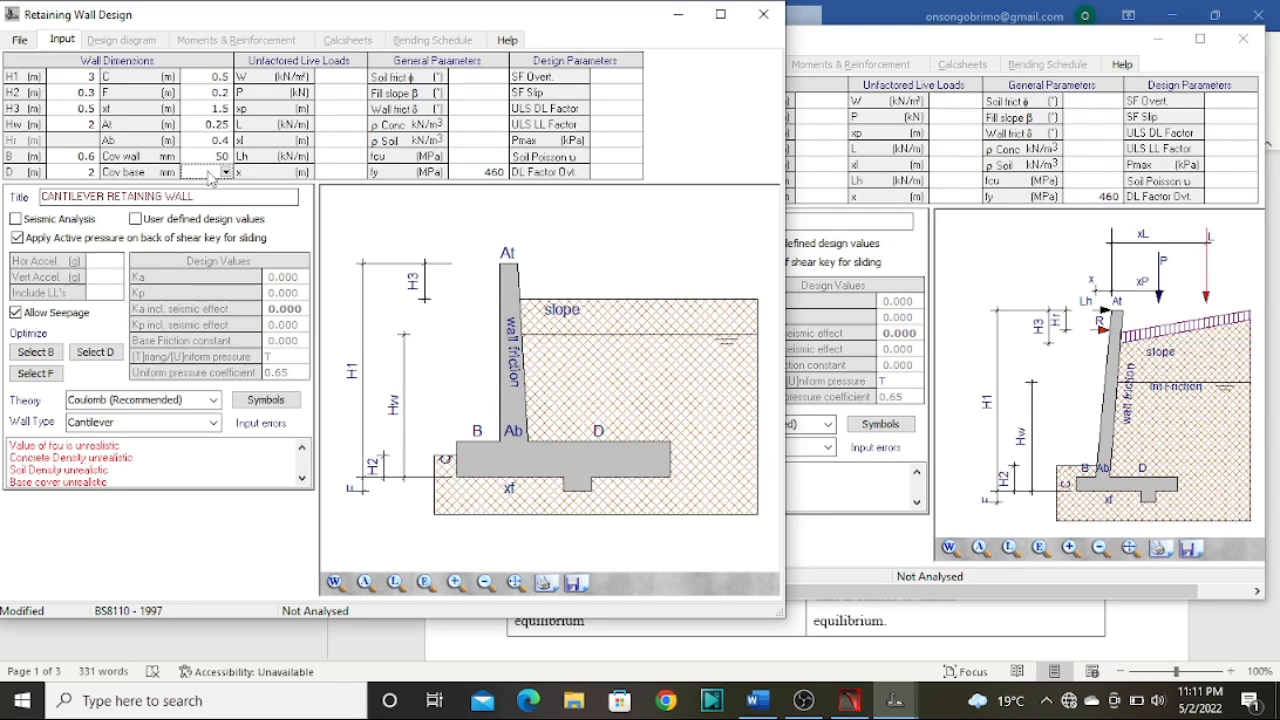
{"action": "left_click", "coordinate": [226, 173]}
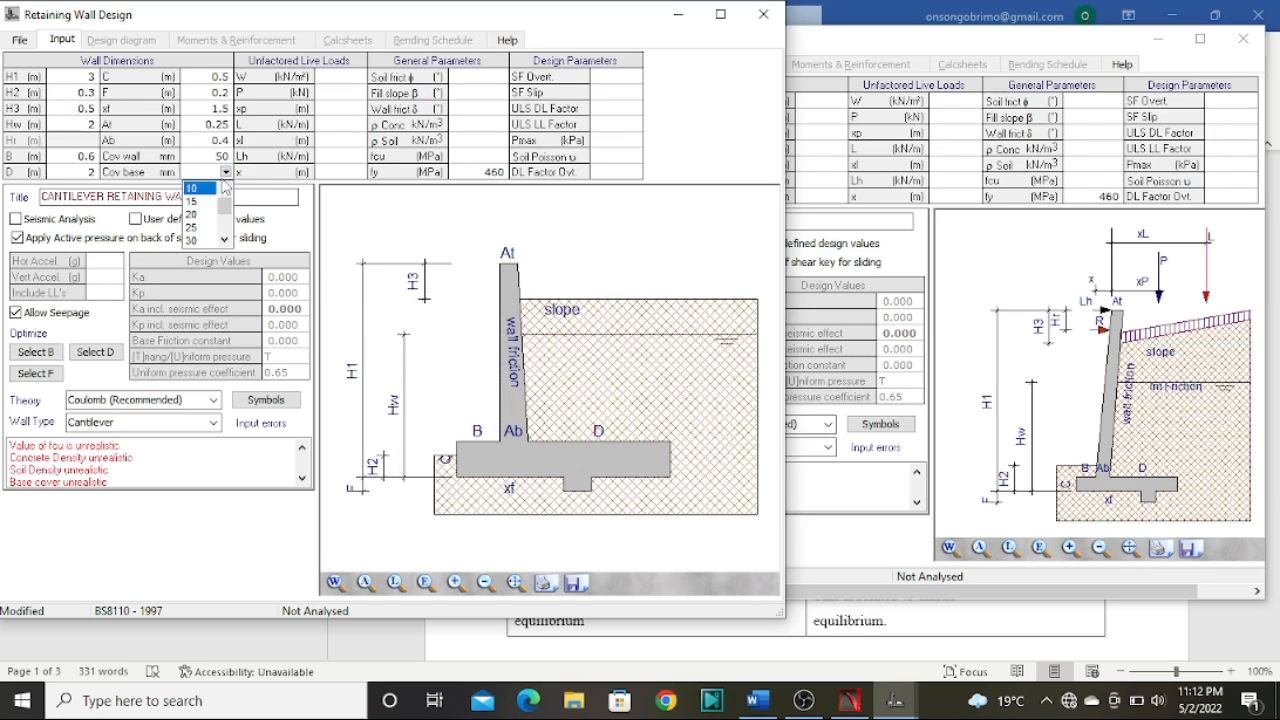
{"action": "scroll", "coordinate": [199, 234], "scroll_direction": "down", "scroll_amount": 2}
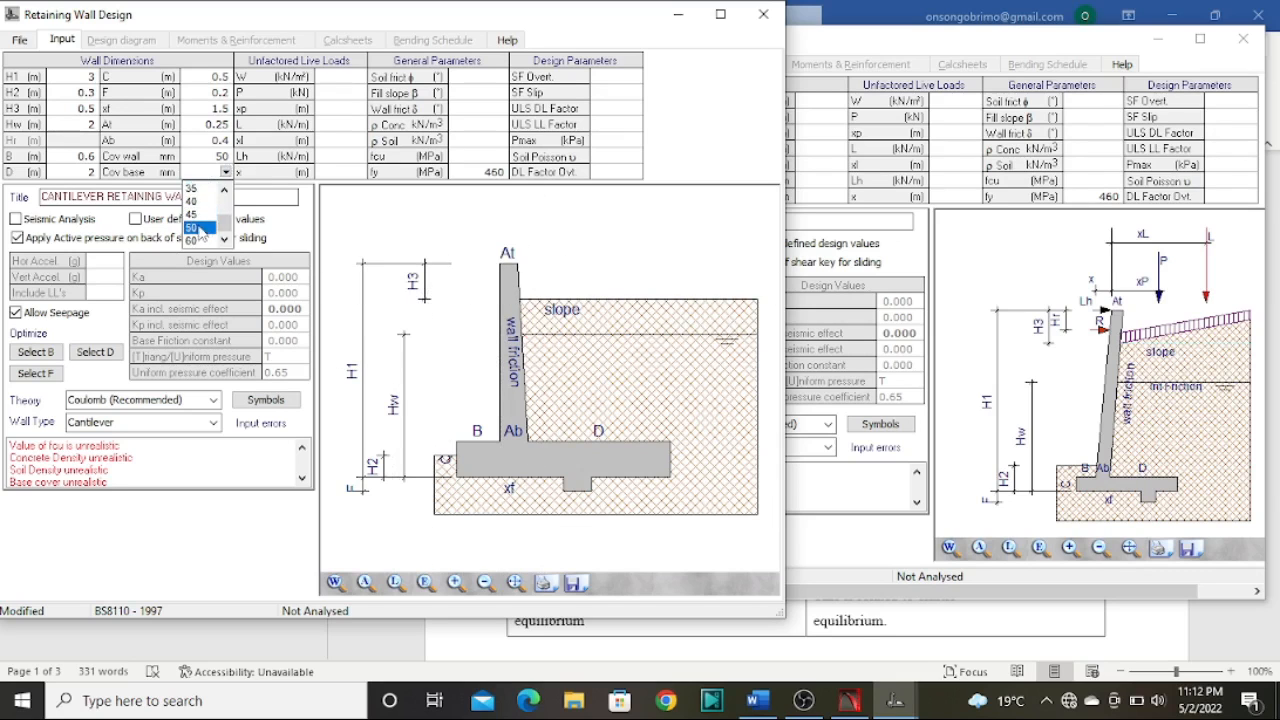
{"action": "left_click", "coordinate": [200, 229]}
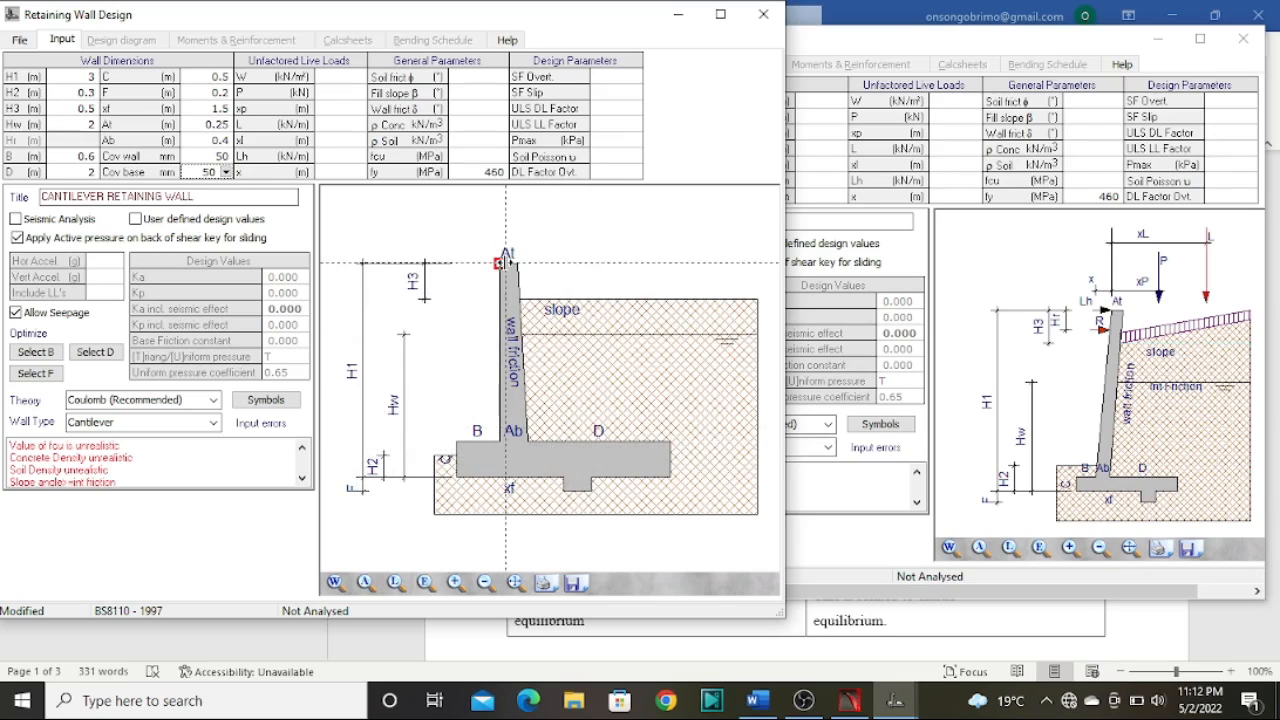
Change the concrete cover of the wall to 40 mm
{"action": "left_click", "coordinate": [218, 158]}
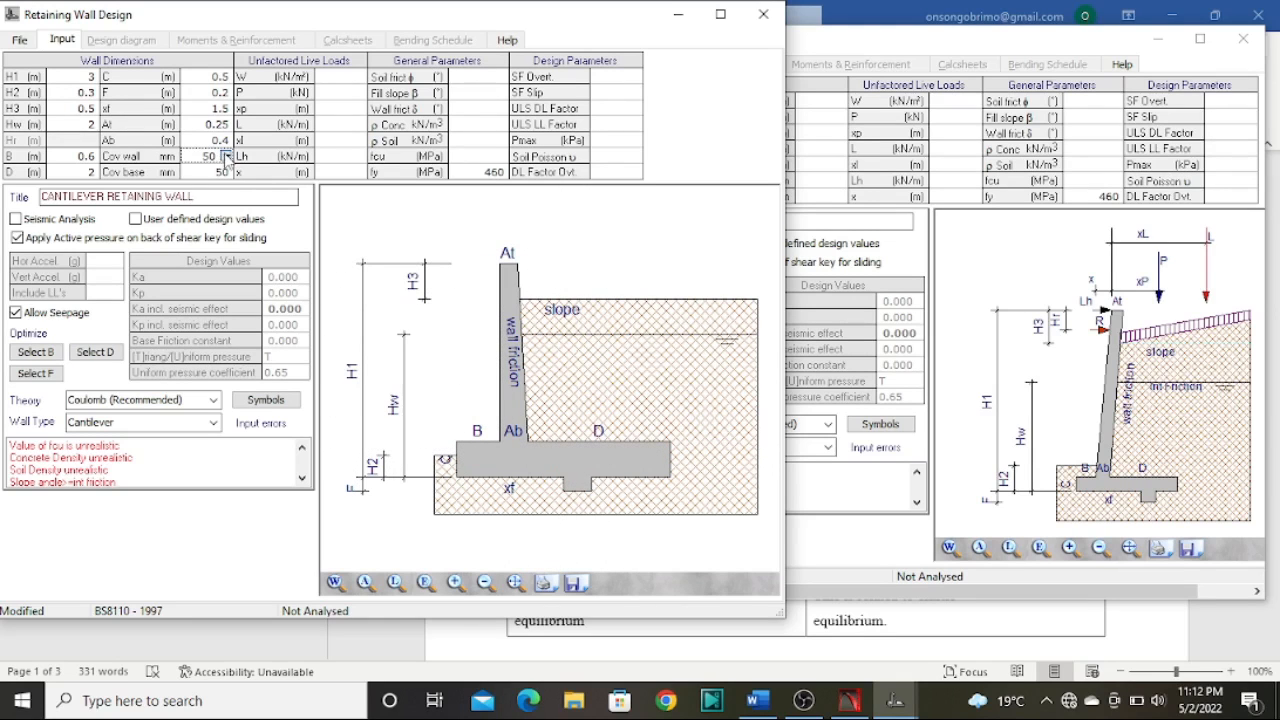
{"action": "left_click", "coordinate": [227, 157]}
{"action": "left_click", "coordinate": [193, 186]}
{"action": "left_click", "coordinate": [226, 155]}
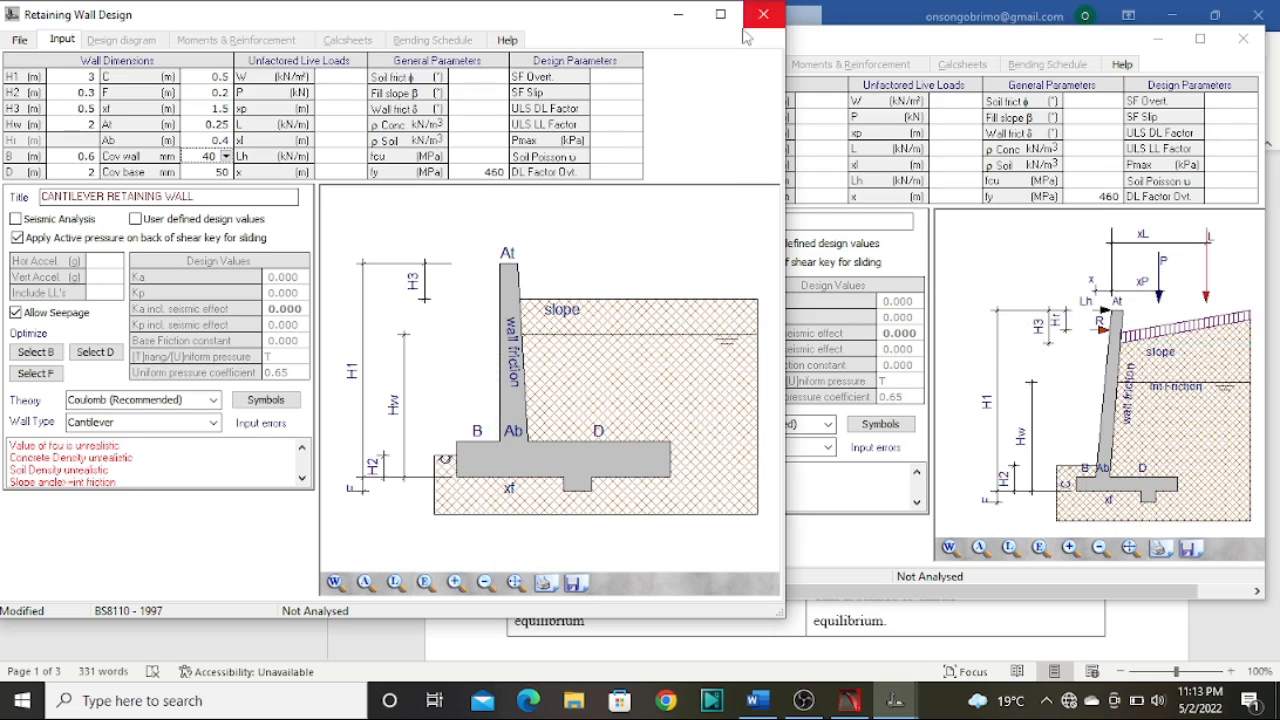
Bring the propped cantilever example window to the front and reposition it to view its load diagram
{"action": "left_click_drag", "start_coordinate": [1045, 55], "coordinate": [1020, 60]}
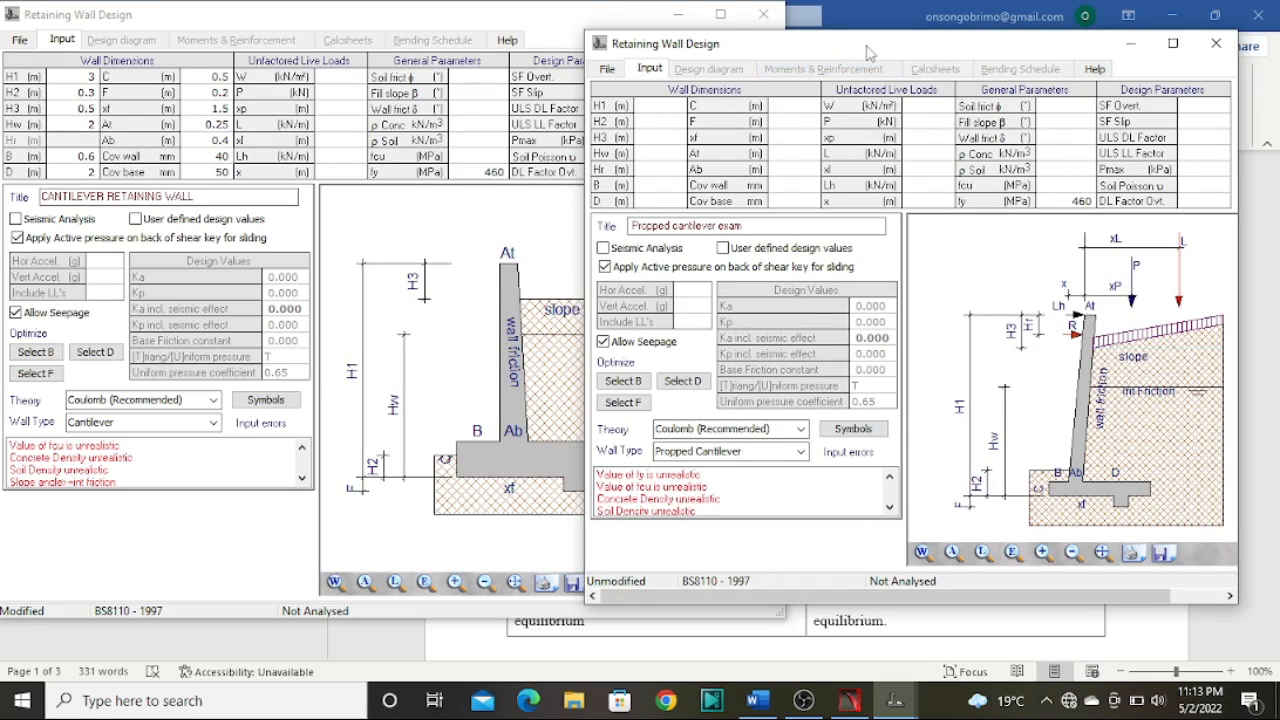
{"action": "left_click_drag", "start_coordinate": [872, 44], "coordinate": [896, 40]}
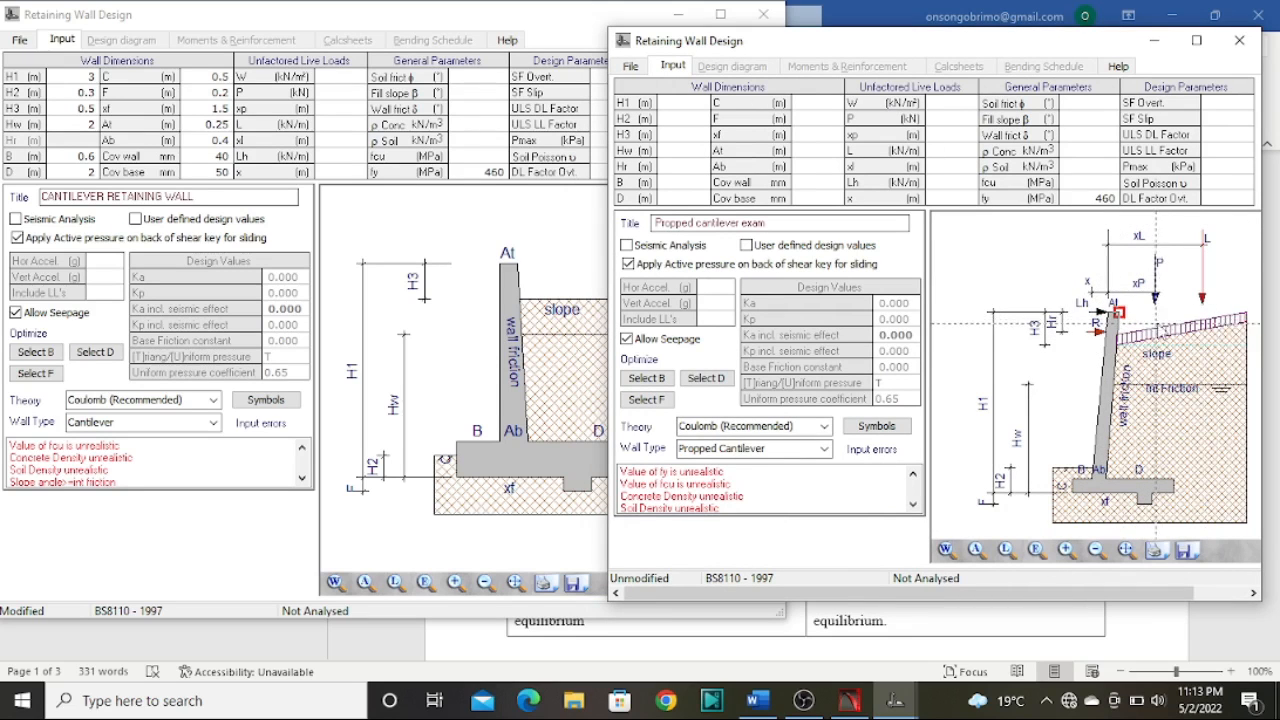
Return to the cantilever wall design and set the unfactored live load W to 5 kN/m²
{"action": "left_click", "coordinate": [323, 91]}
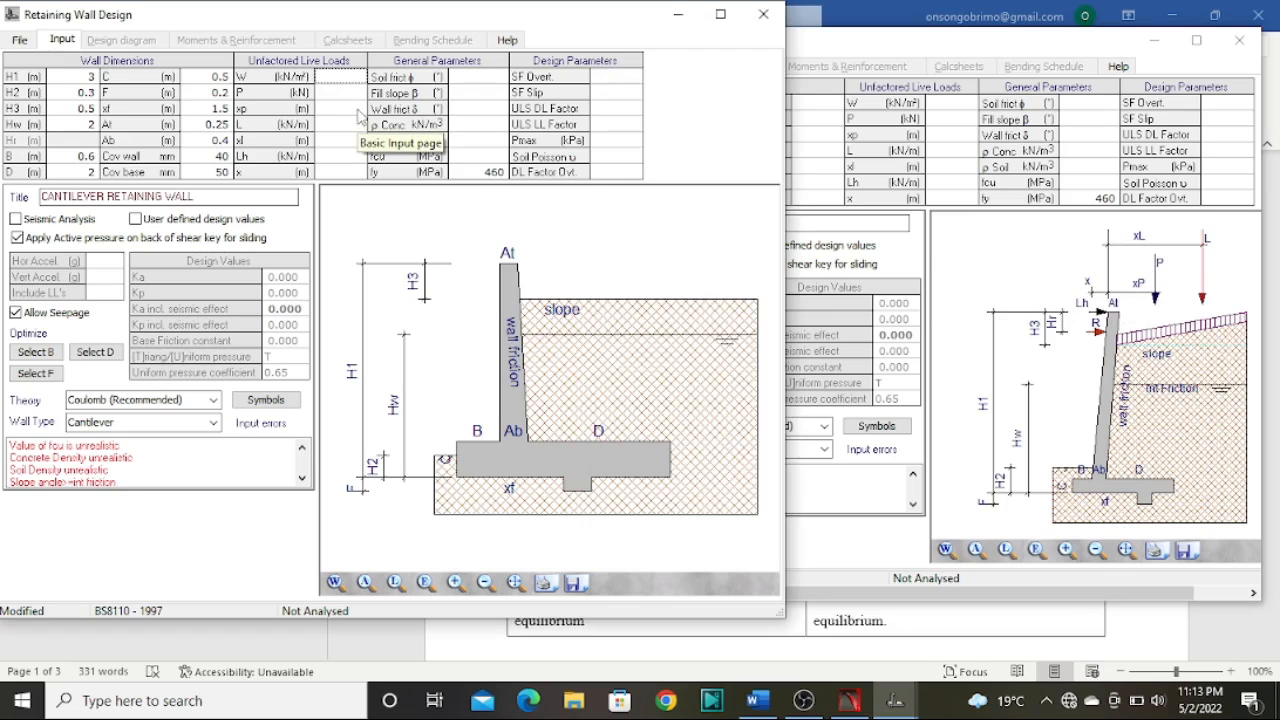
{"action": "type", "text": "5"}
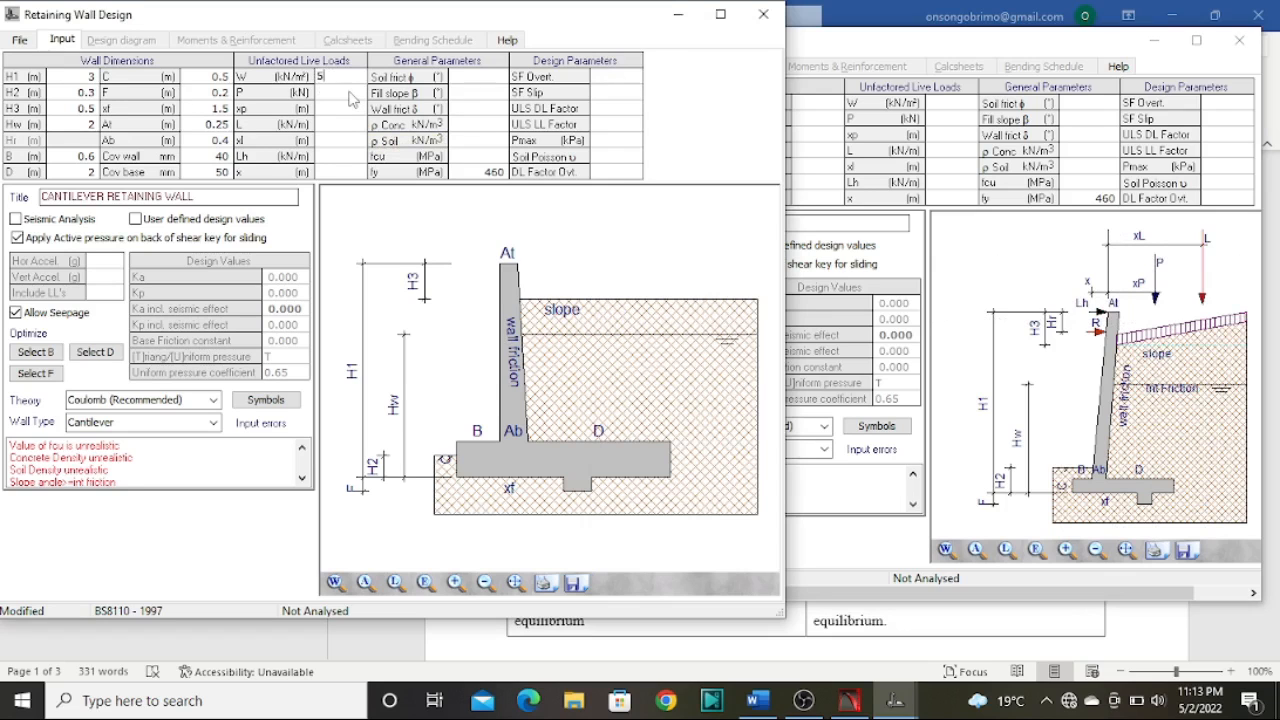
{"action": "left_click", "coordinate": [352, 93]}
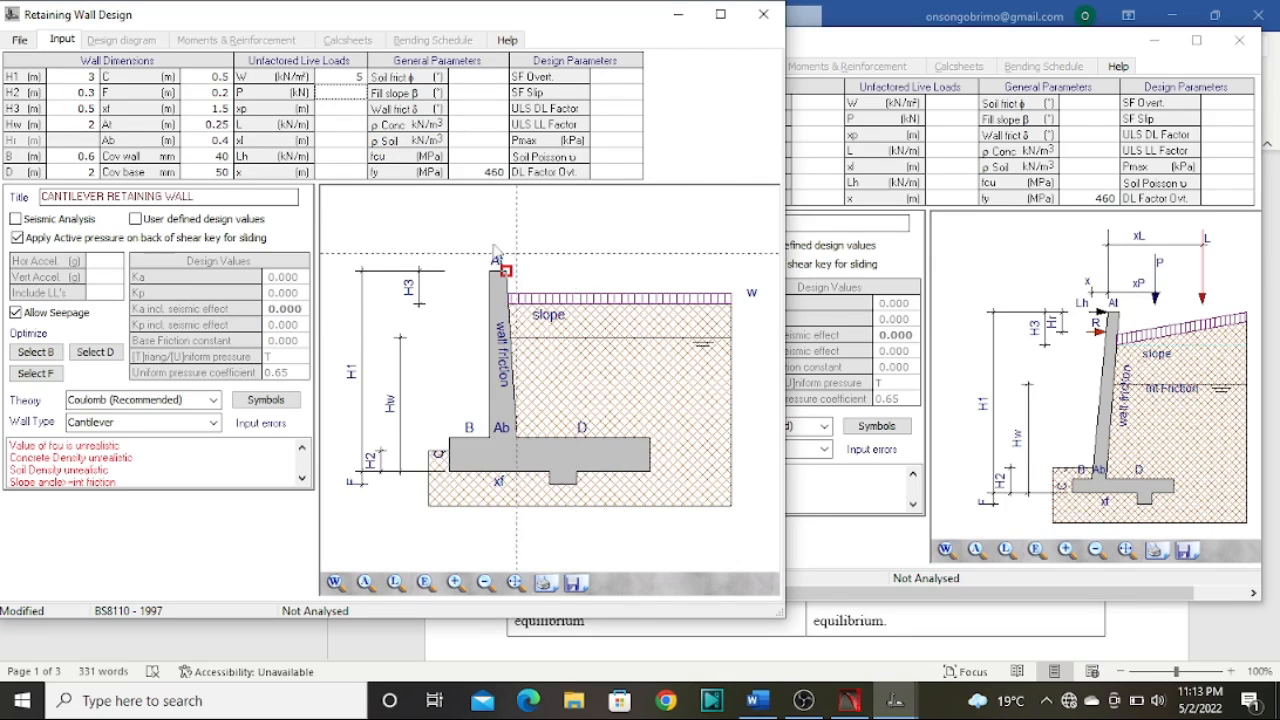
Set the unfactored distributed live load W on the cantilever wall's backfill to 10 kN/m²
{"action": "left_click", "coordinate": [352, 75]}
{"action": "double_click", "coordinate": [352, 75]}
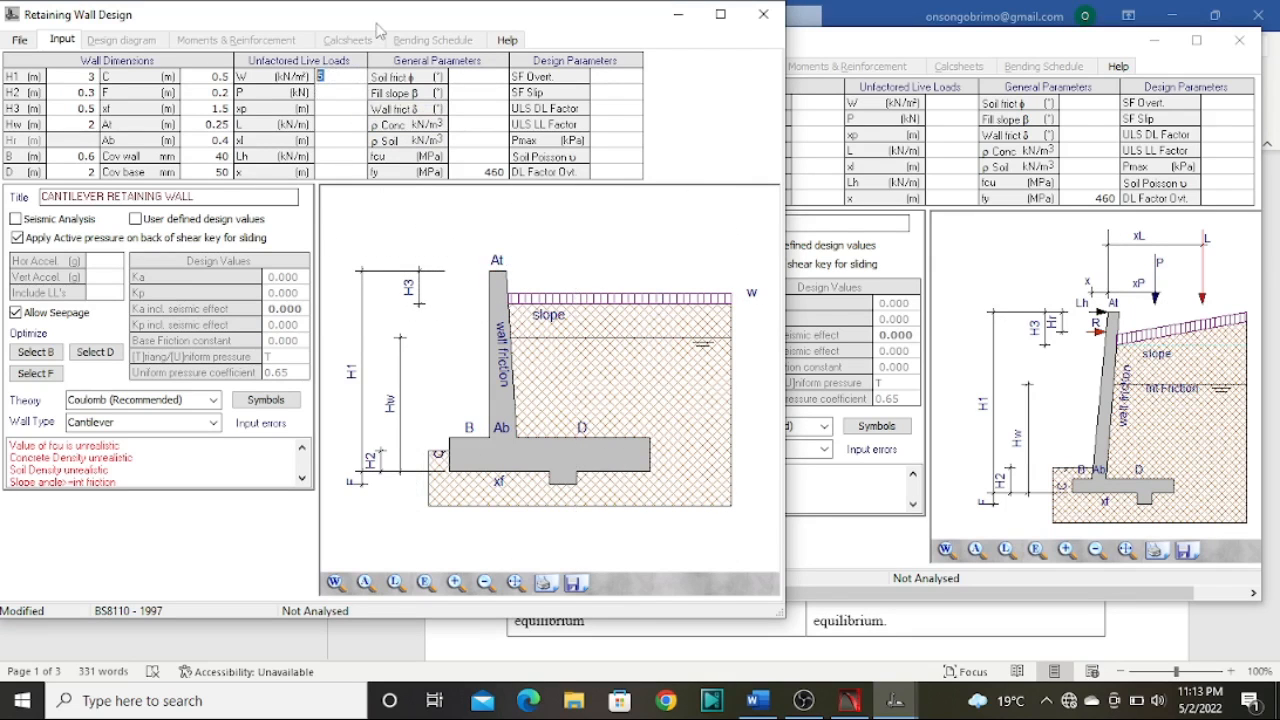
{"action": "type", "text": "10"}
{"action": "key", "text": "Return"}
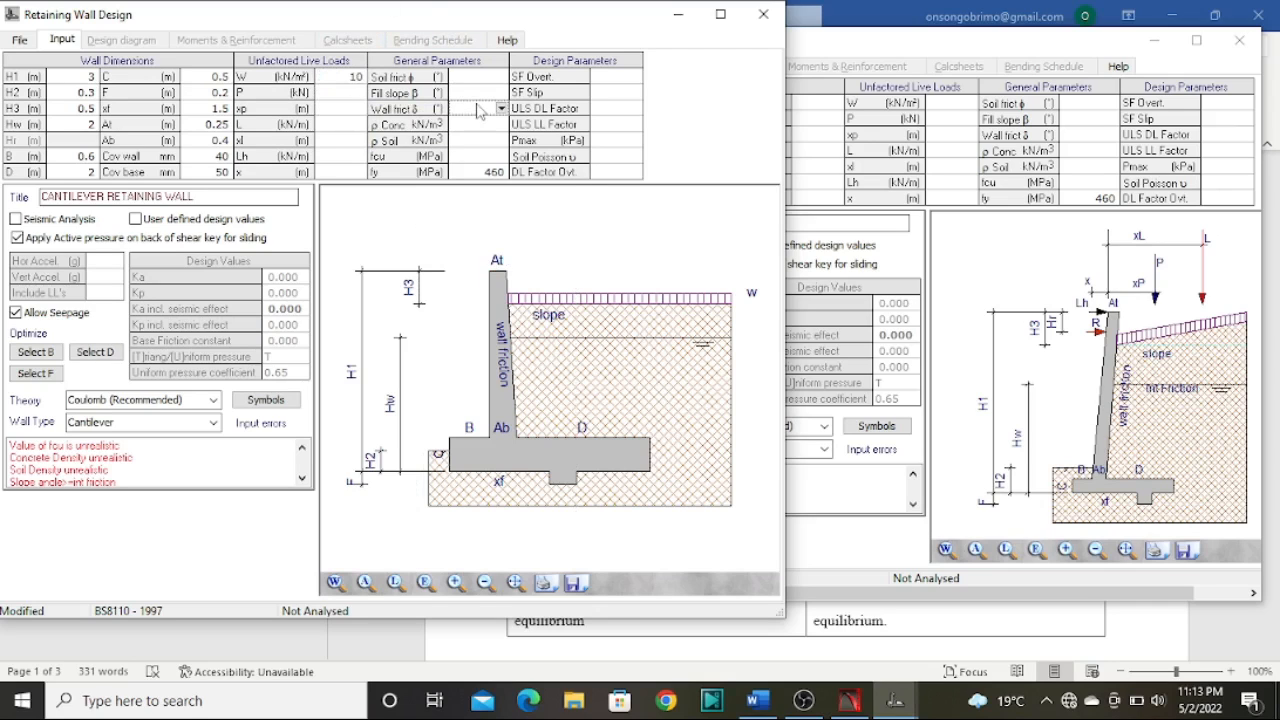
Set the unfactored point load P to 5 kN at a distance xp of 1 m
{"action": "left_click", "coordinate": [352, 78]}
{"action": "left_click", "coordinate": [335, 96]}
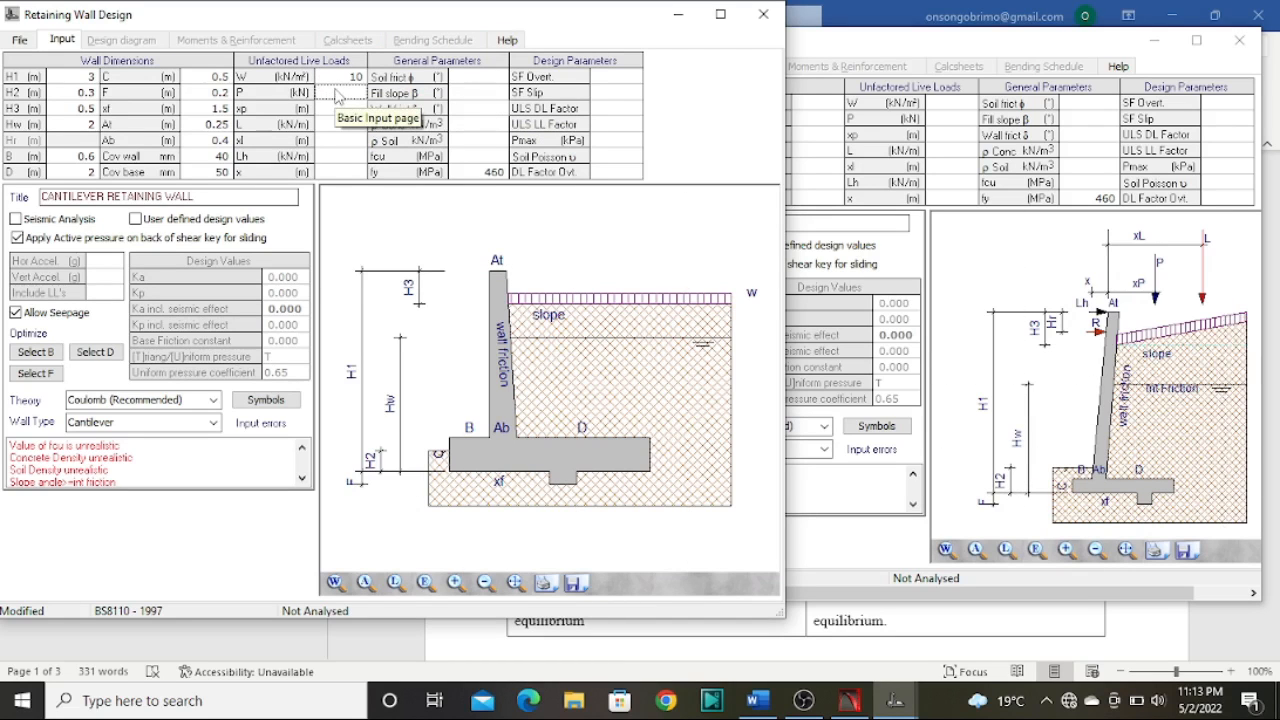
{"action": "type", "text": "5"}
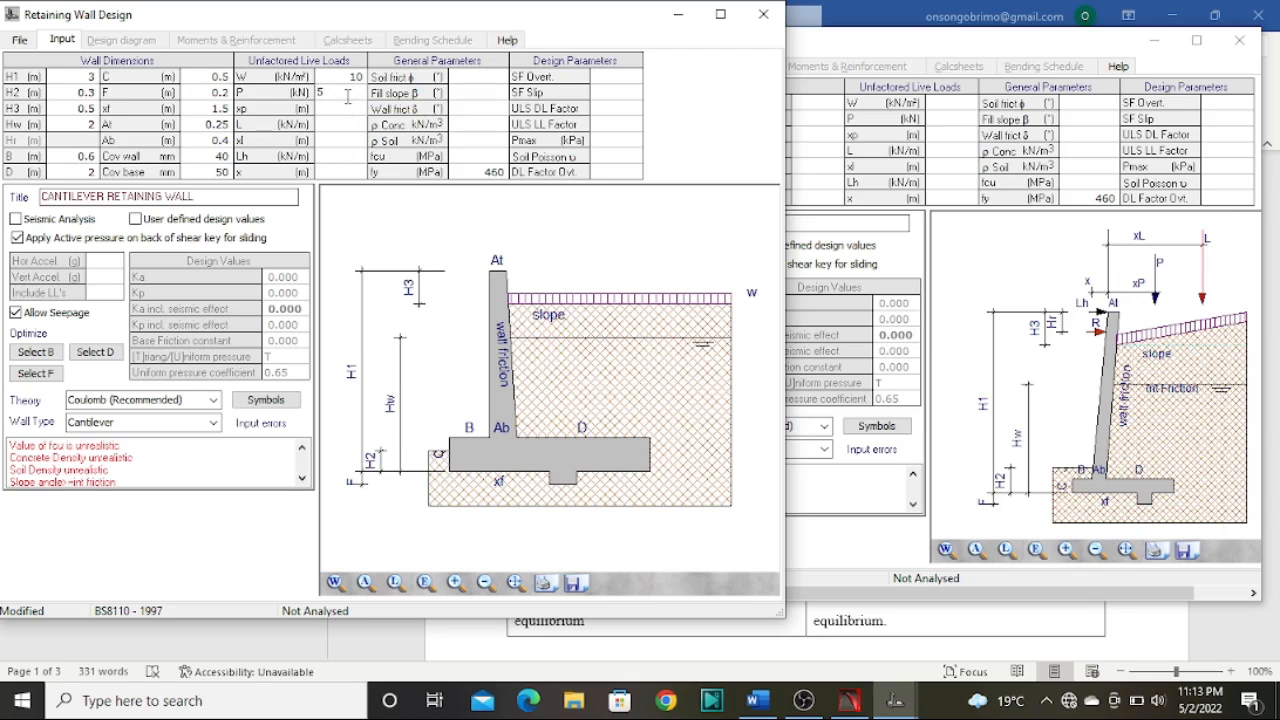
{"action": "key", "text": "Return"}
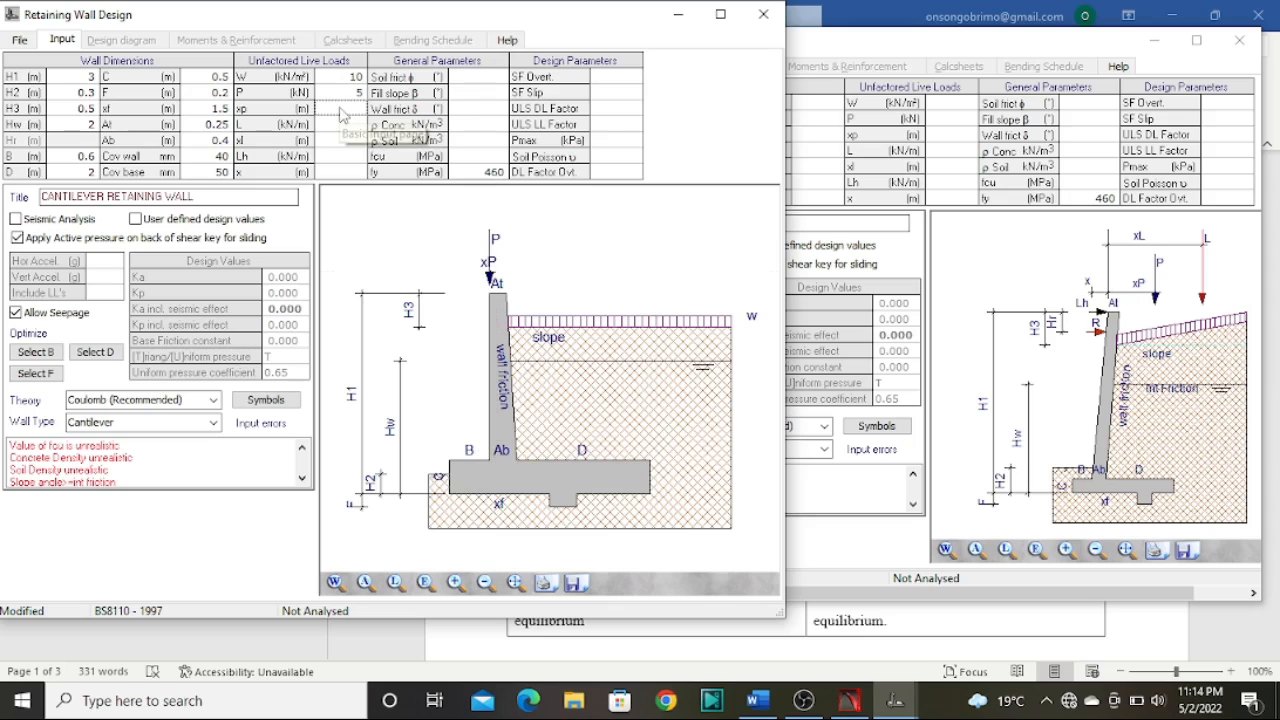
{"action": "type", "text": "1"}
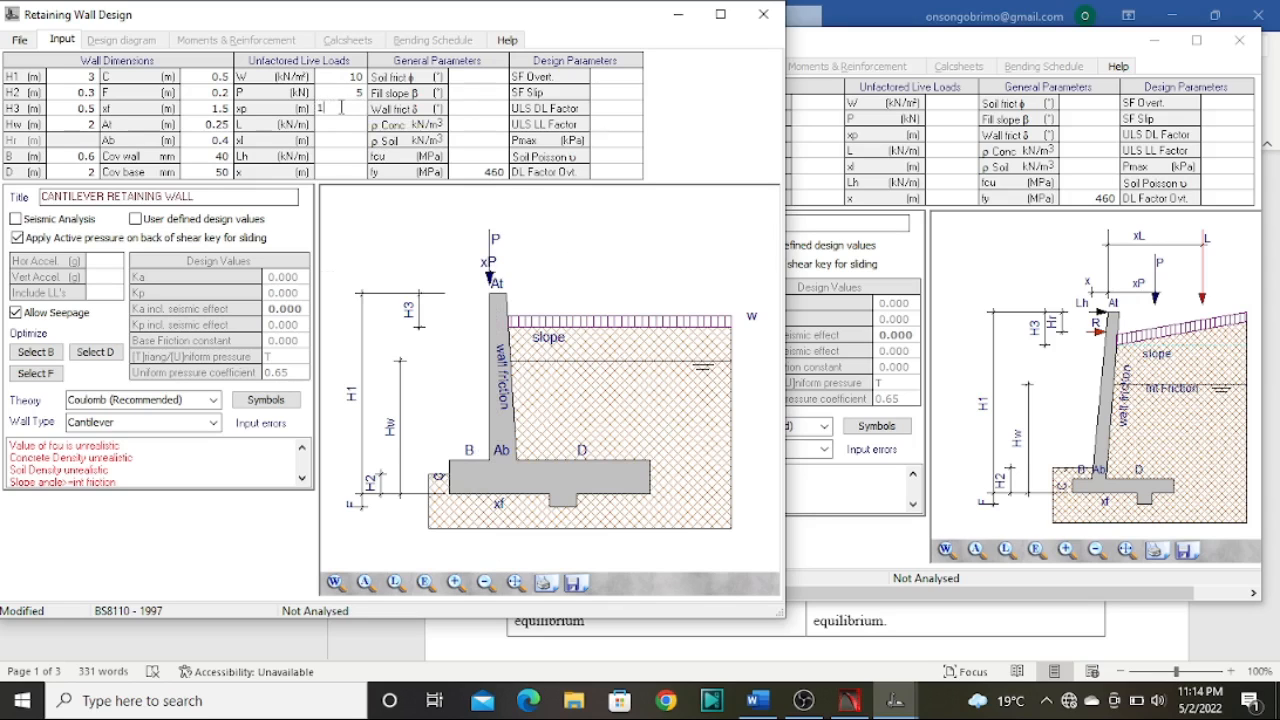
{"action": "key", "text": "Return"}
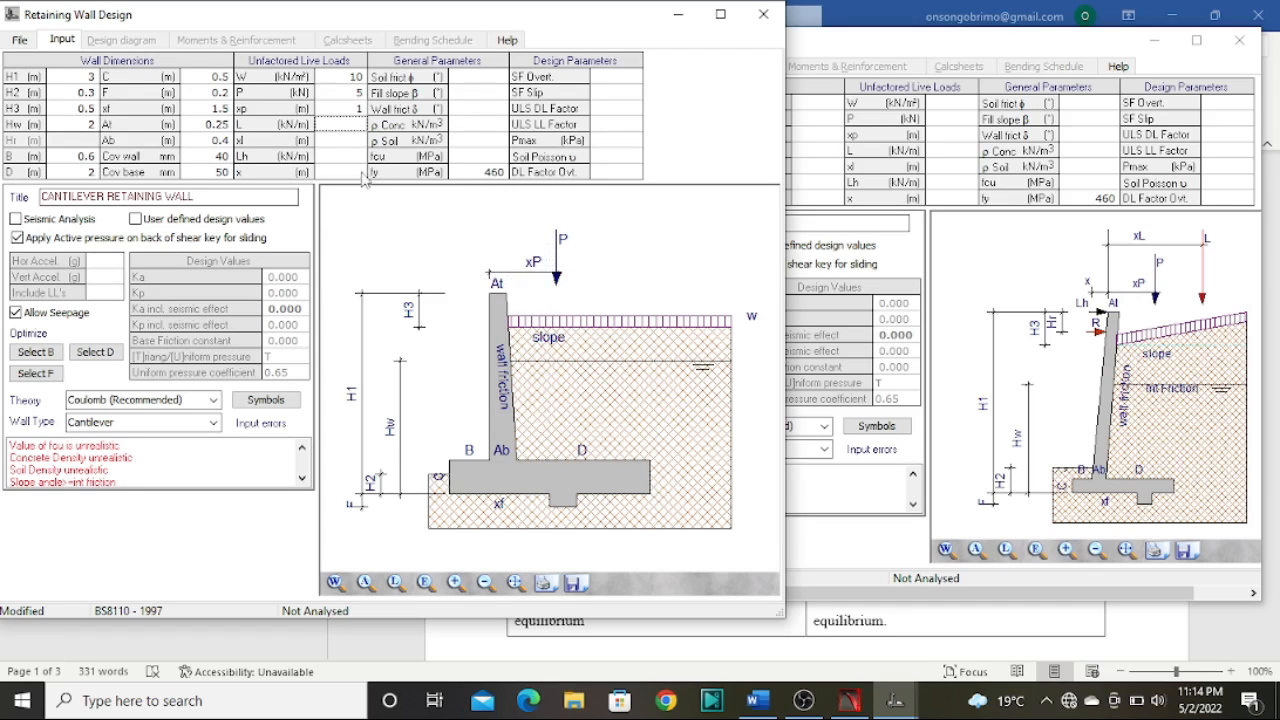
Set the unfactored line load L to 7 kN/m at a distance xl of 1.2 m
{"action": "left_click", "coordinate": [341, 124]}
{"action": "type", "text": "7"}
{"action": "key", "text": "Return"}
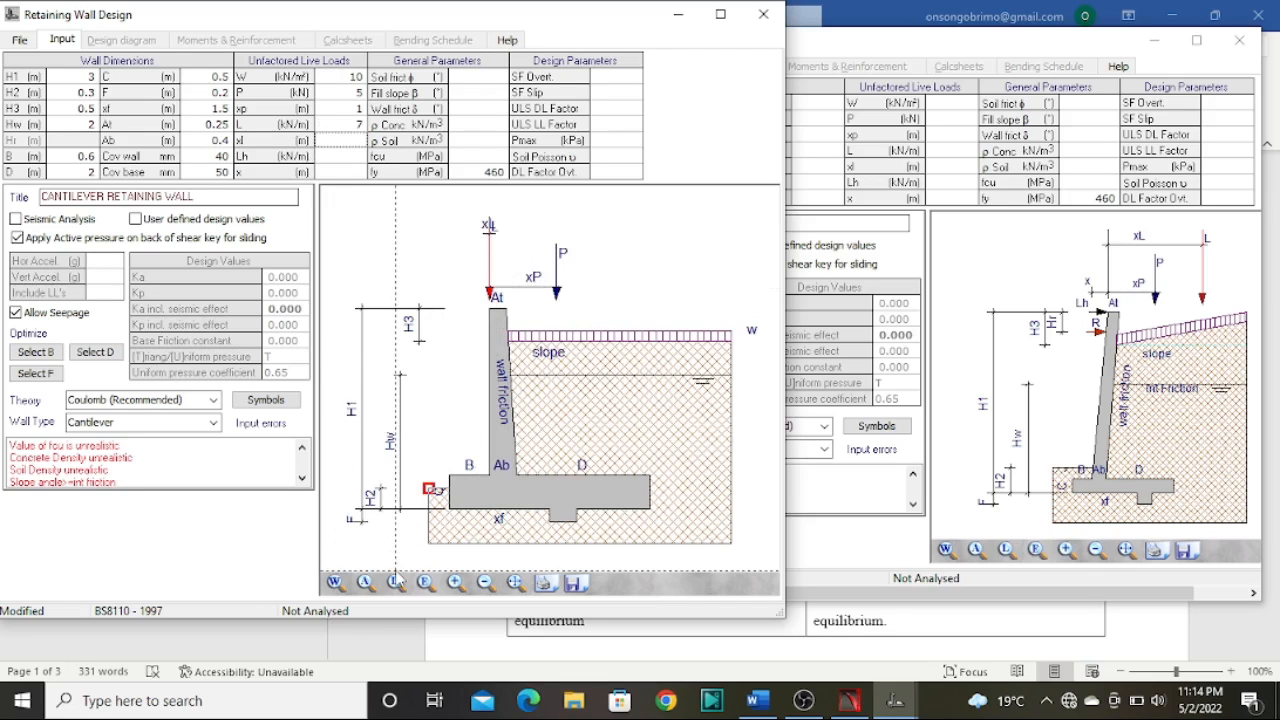
{"action": "type", "text": "1.2"}
{"action": "left_click", "coordinate": [336, 158]}
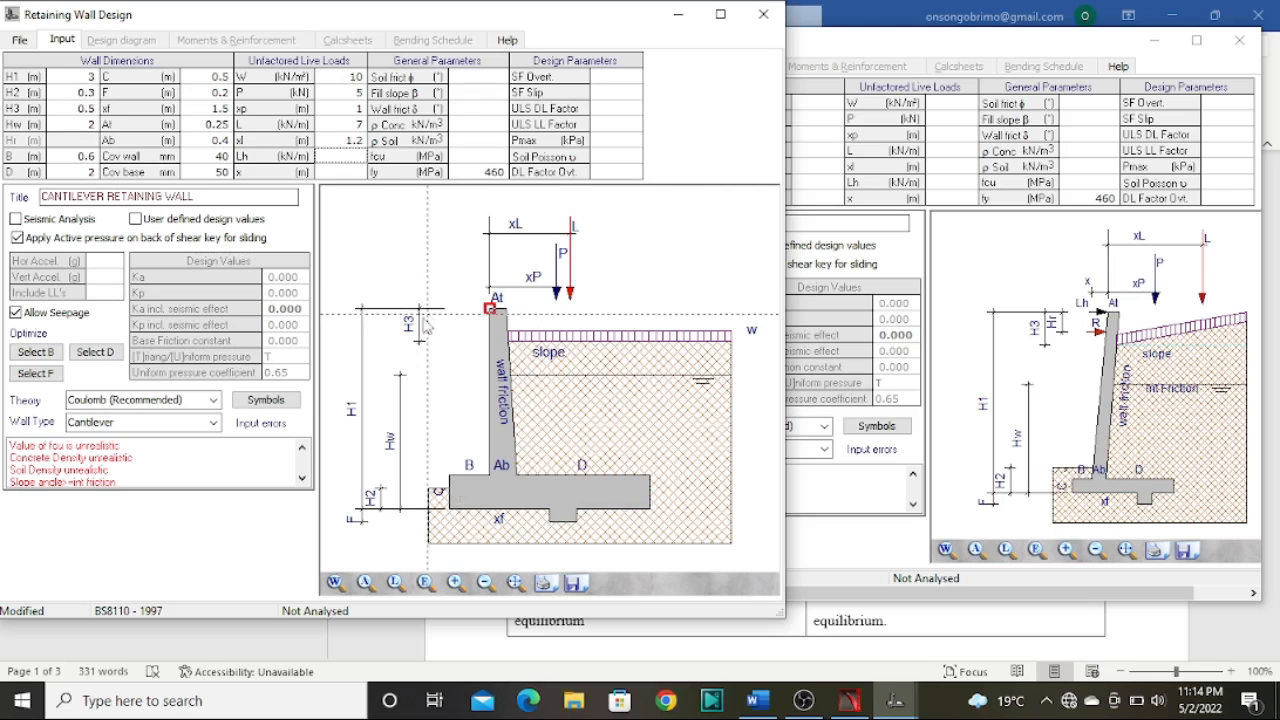
{"action": "left_click", "coordinate": [213, 422]}
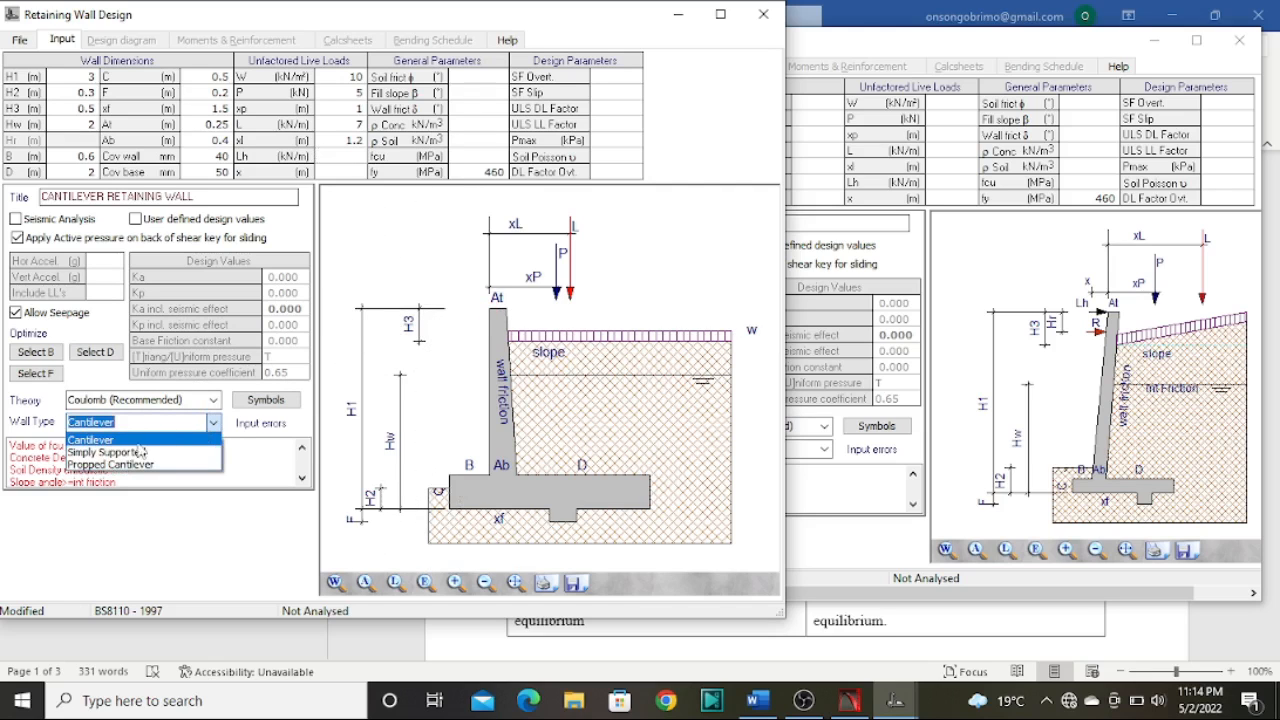
{"action": "left_click", "coordinate": [213, 424]}
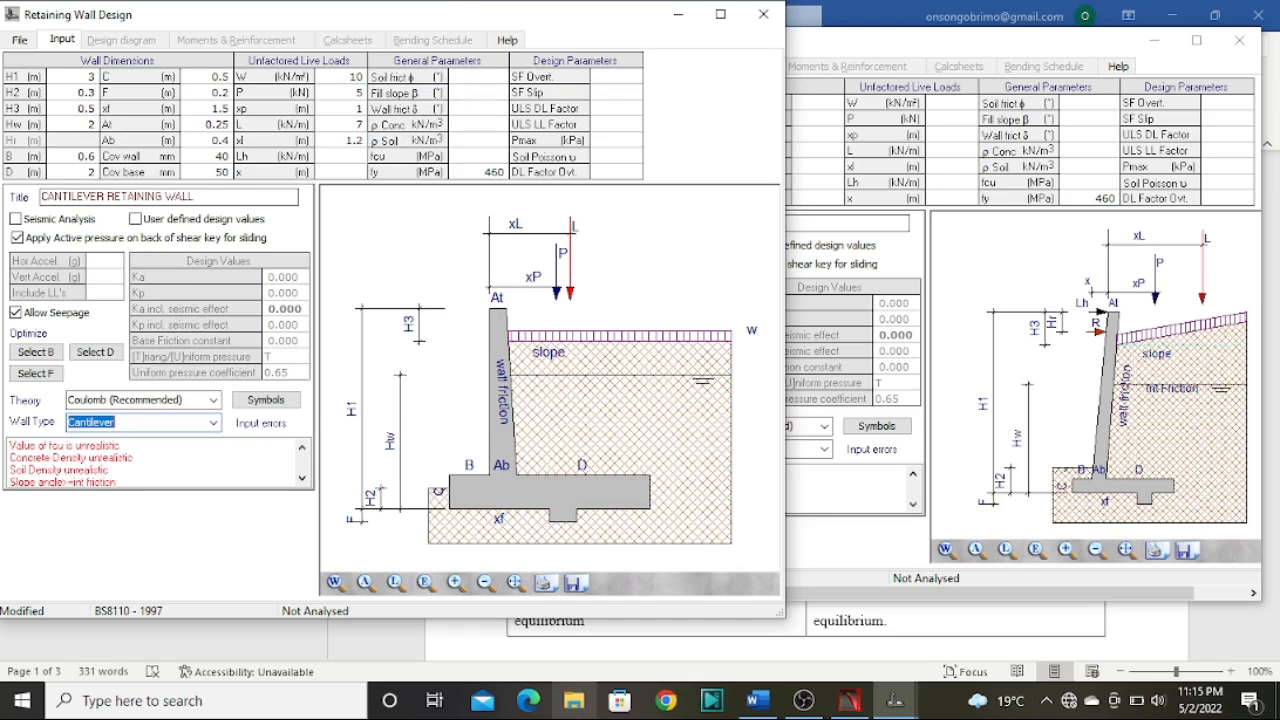
Switch to the Word document and read the soil friction angle section through to its shear stress diagram
{"action": "left_click", "coordinate": [757, 703]}
{"action": "scroll", "coordinate": [782, 498], "scroll_direction": "down", "scroll_amount": 10}
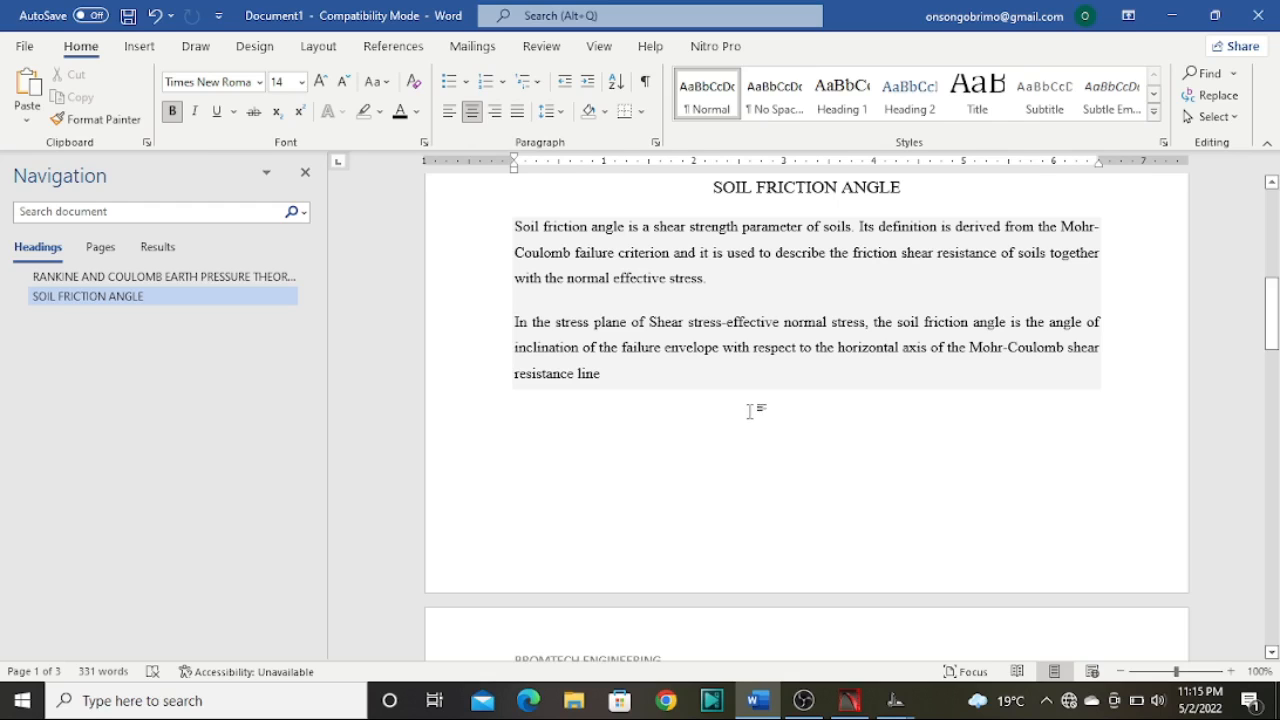
{"action": "scroll", "coordinate": [751, 411], "scroll_direction": "down", "scroll_amount": 8}
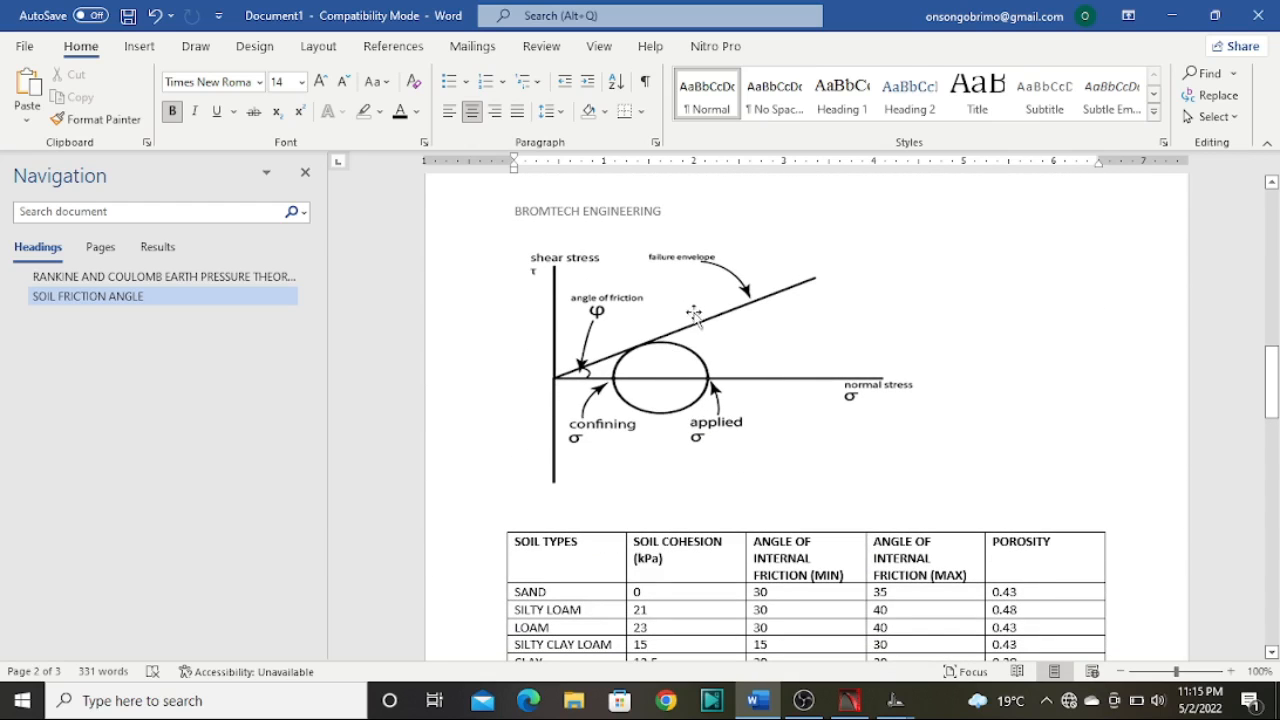
Enlarge the shear stress versus normal stress diagram to about the full text width of the page
{"action": "left_click", "coordinate": [714, 358]}
{"action": "left_click_drag", "start_coordinate": [936, 485], "coordinate": [1068, 574]}
{"action": "scroll", "coordinate": [745, 335], "scroll_direction": "down", "scroll_amount": 2}
{"action": "scroll", "coordinate": [745, 335], "scroll_direction": "up", "scroll_amount": 2}
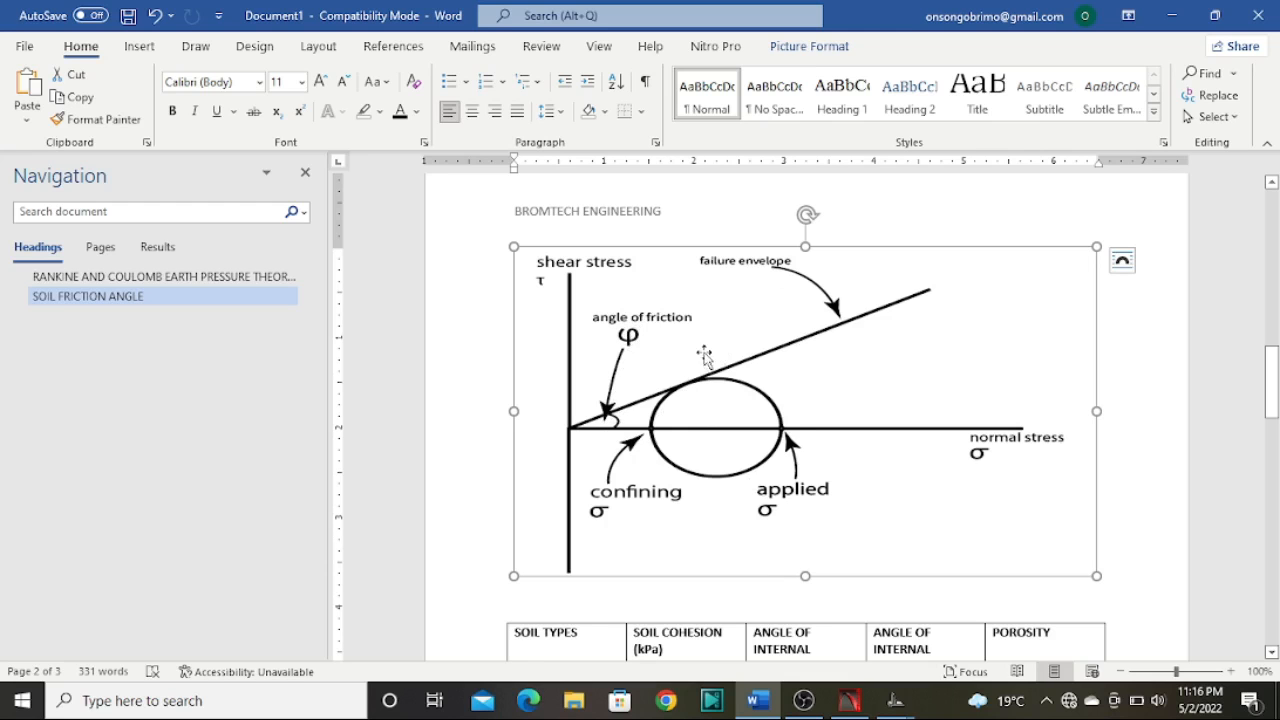
Check the cantilever wall sketch in Prokon, then return to Word and examine the internal friction angles listed by soil type
{"action": "mouse_move", "coordinate": [895, 700]}
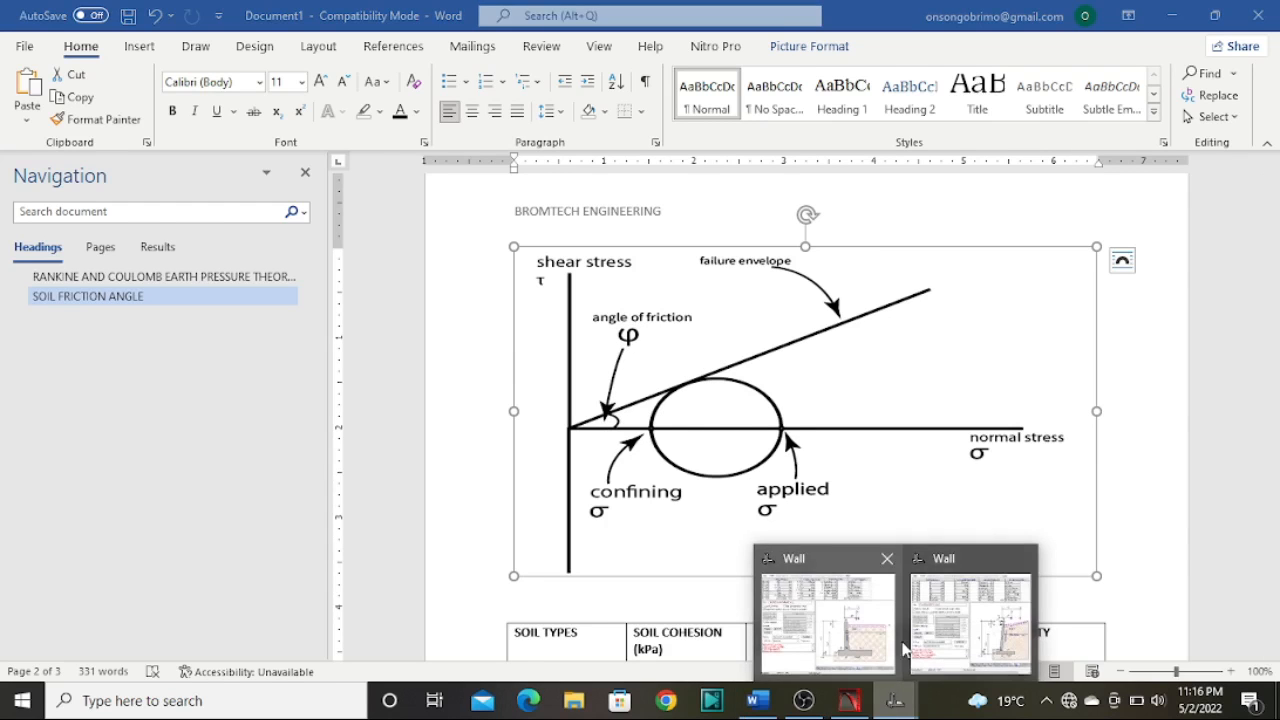
{"action": "left_click", "coordinate": [903, 646]}
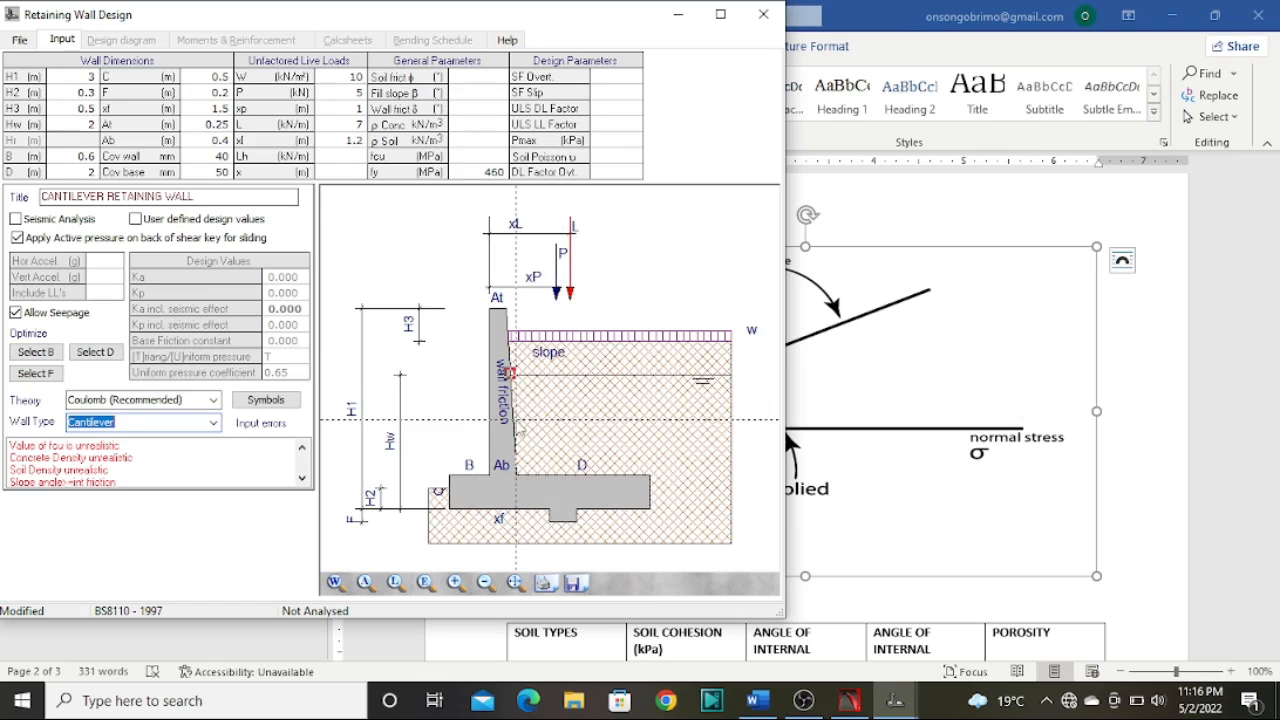
{"action": "left_click", "coordinate": [1137, 325]}
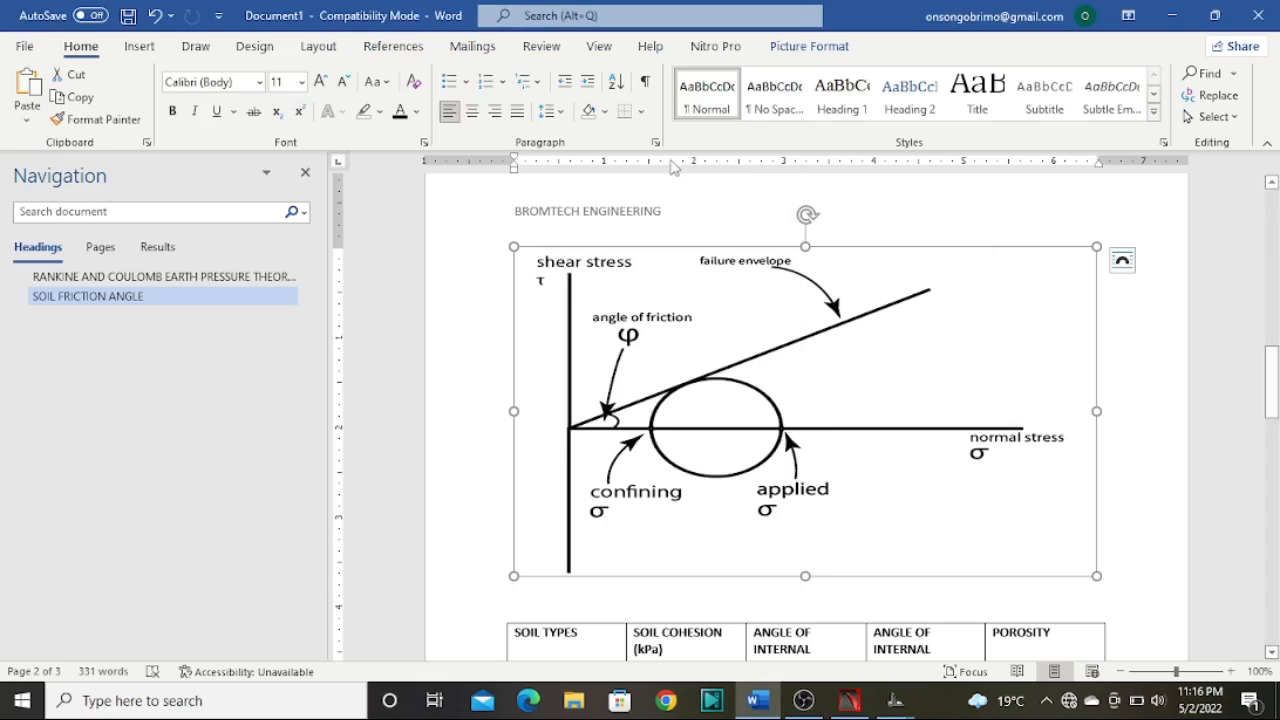
{"action": "scroll", "coordinate": [808, 320], "scroll_direction": "down", "scroll_amount": 5}
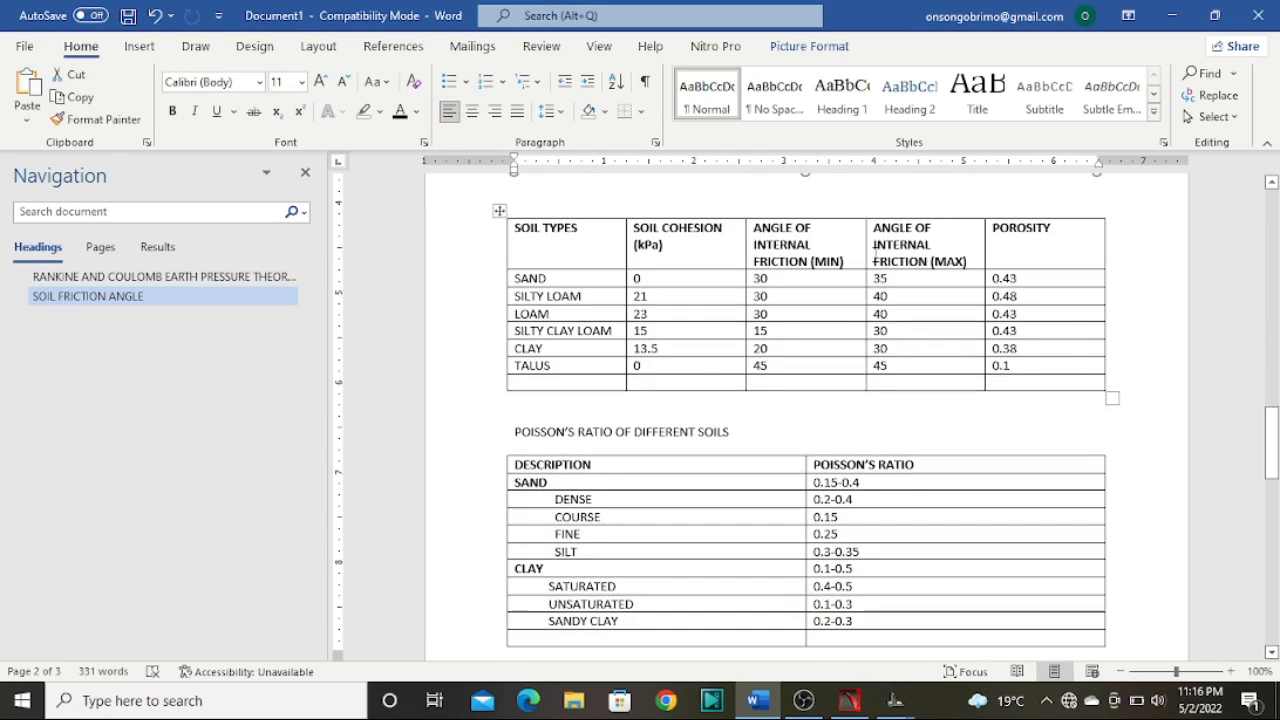
{"action": "scroll", "coordinate": [874, 253], "scroll_direction": "up", "scroll_amount": 2}
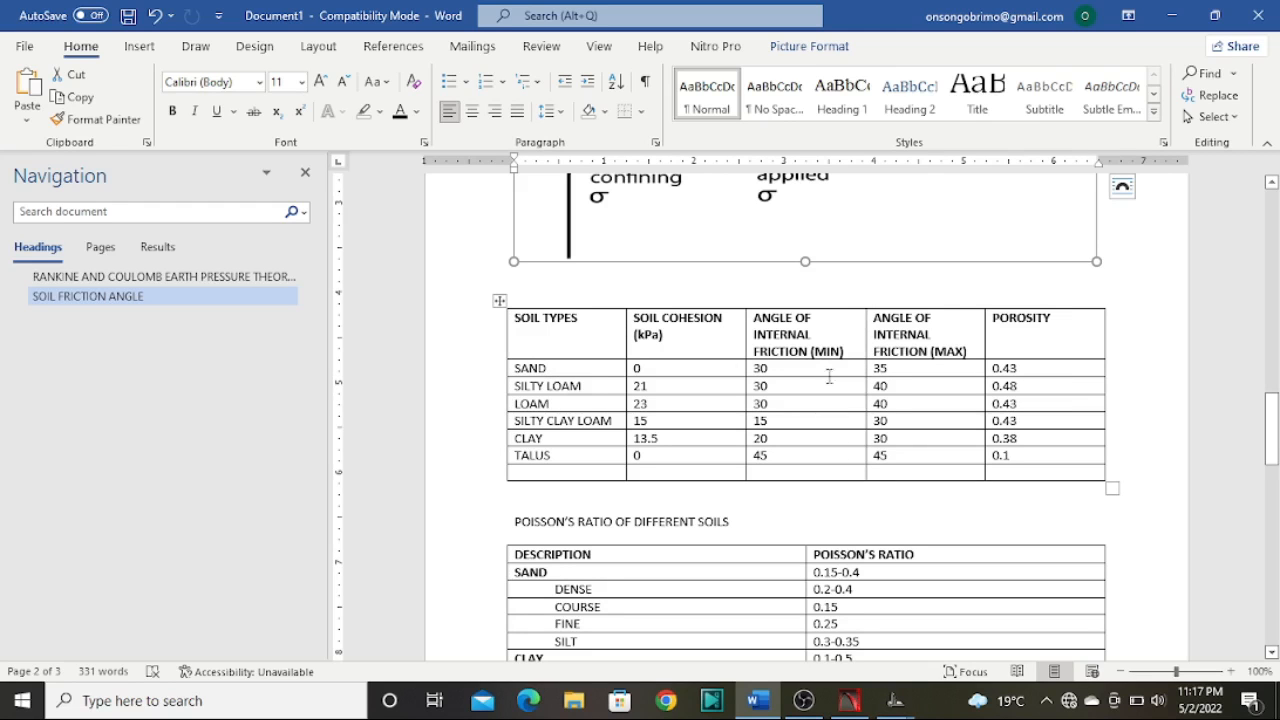
Return to the cantilever wall design in Prokon and set the soil friction angle φ to 30°
{"action": "mouse_move", "coordinate": [895, 700]}
{"action": "left_click", "coordinate": [828, 620]}
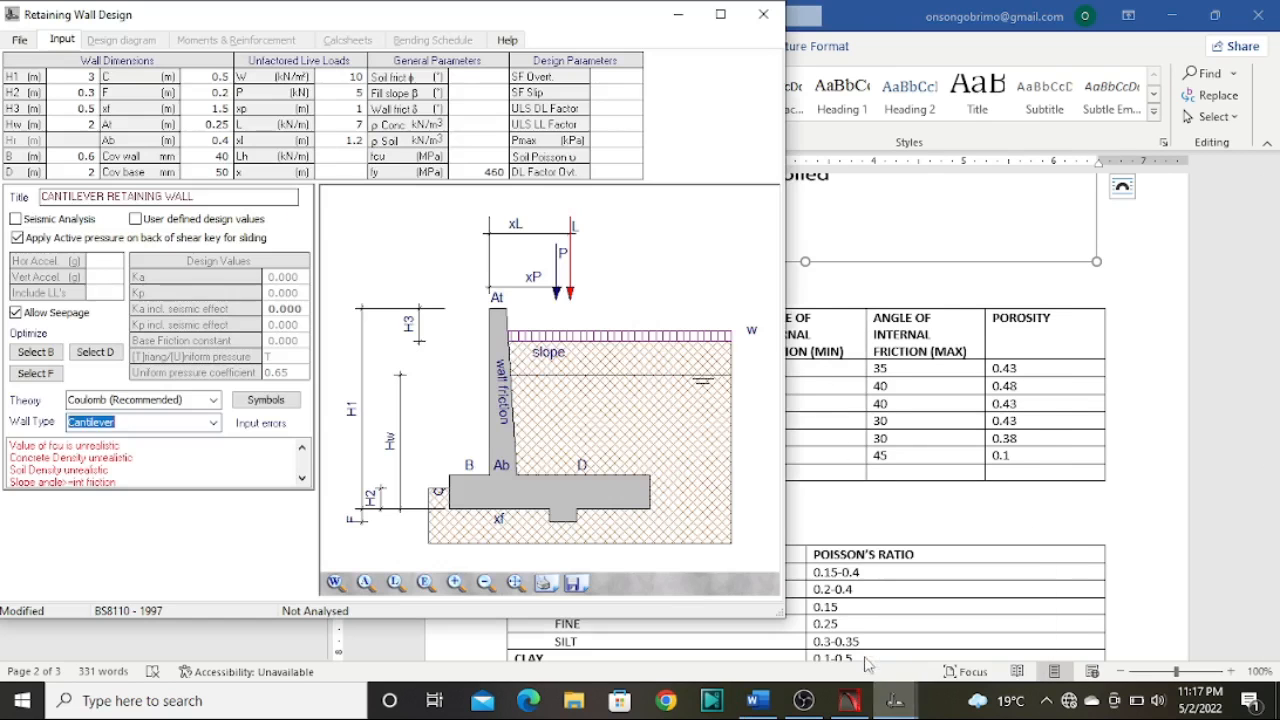
{"action": "left_click", "coordinate": [970, 620]}
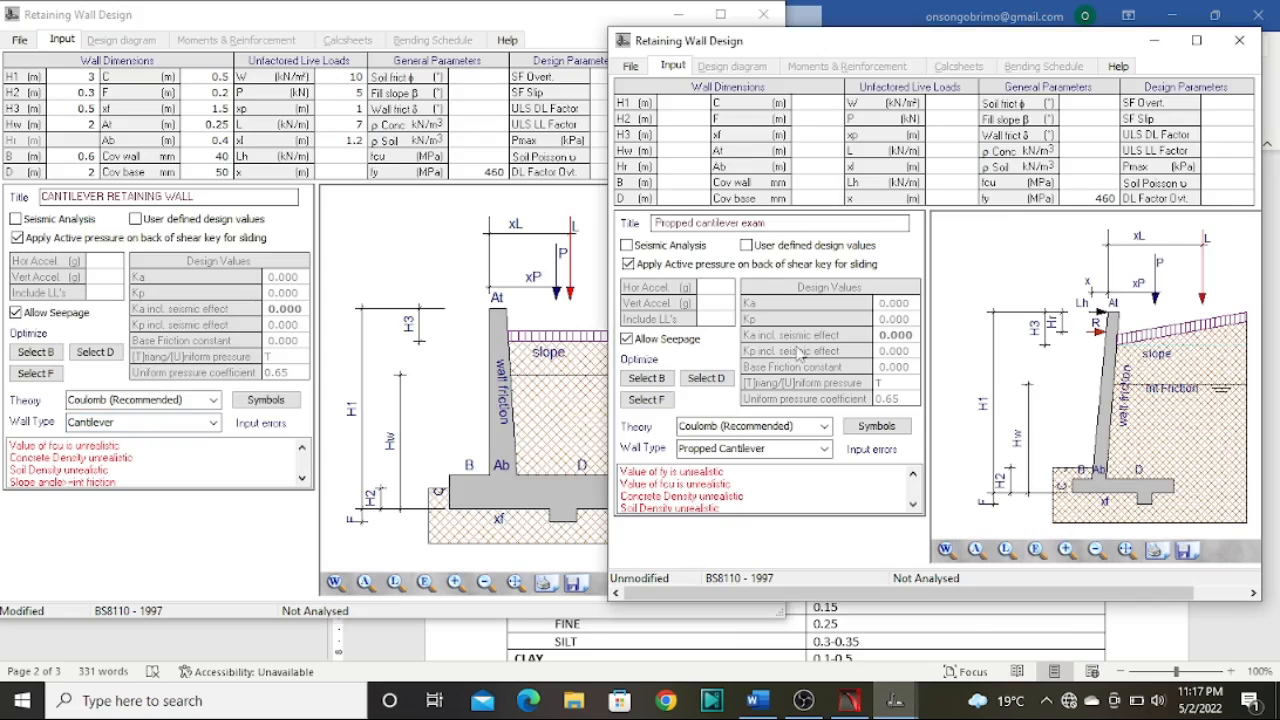
{"action": "left_click", "coordinate": [477, 80]}
{"action": "left_click", "coordinate": [500, 77]}
{"action": "left_click", "coordinate": [478, 122]}
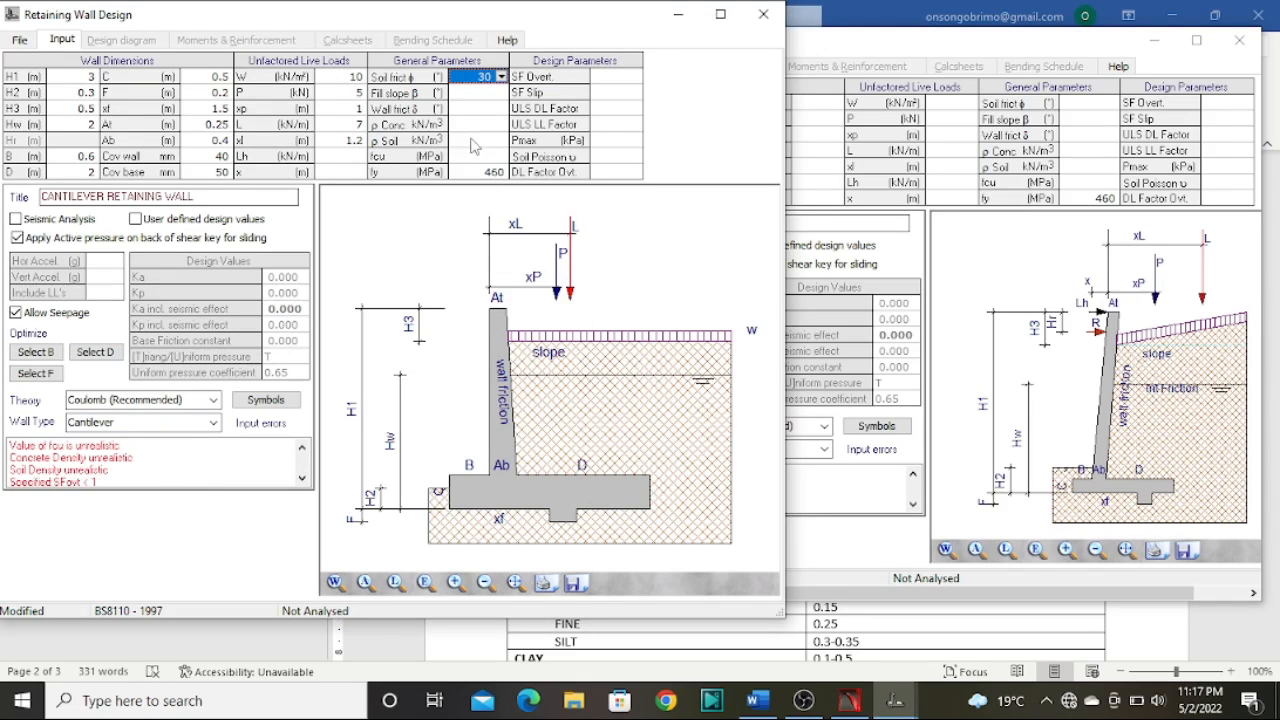
Set the fill slope β behind the cantilever wall to 10°
{"action": "left_click", "coordinate": [478, 92]}
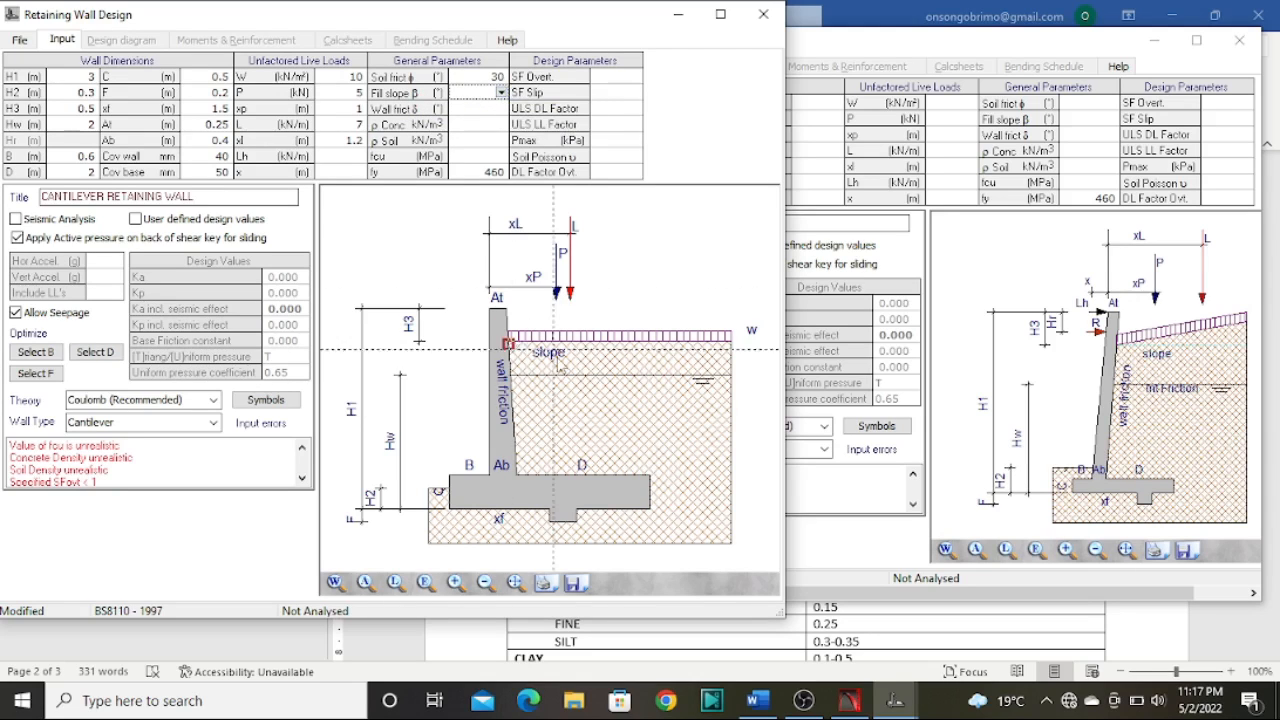
{"action": "left_click", "coordinate": [500, 92]}
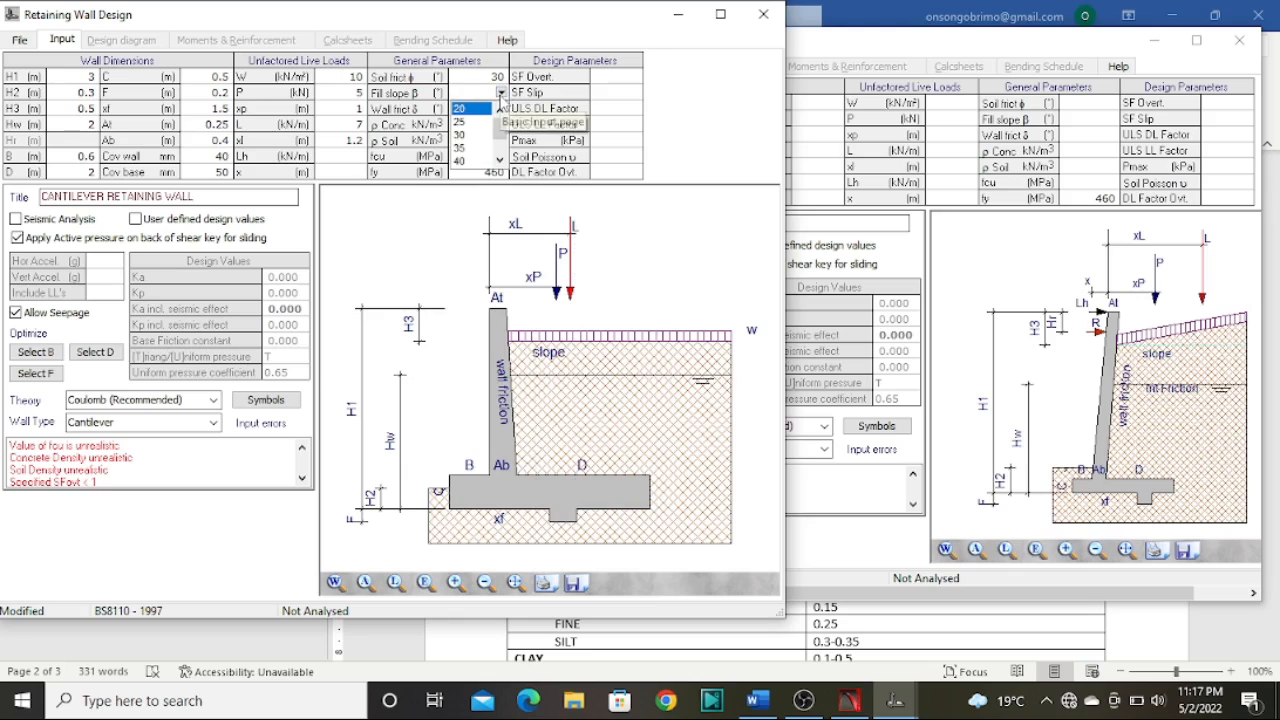
{"action": "left_click", "coordinate": [481, 93]}
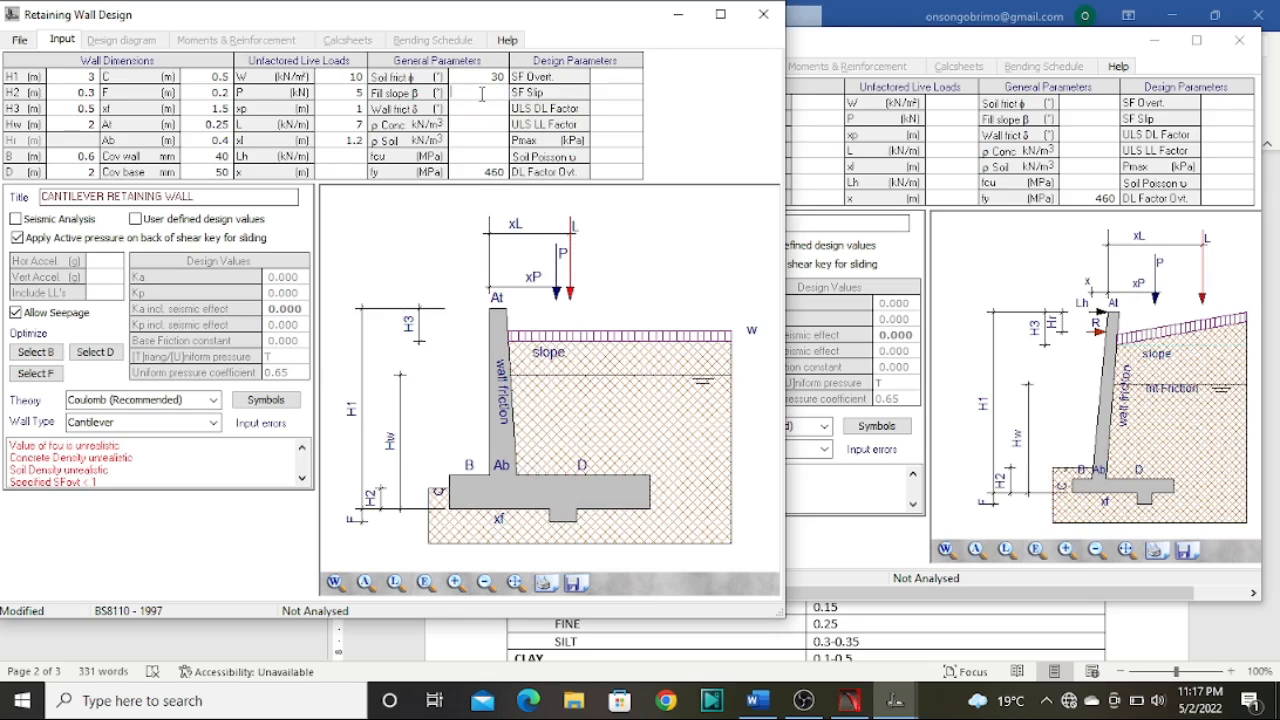
{"action": "type", "text": "10"}
{"action": "key", "text": "Return"}
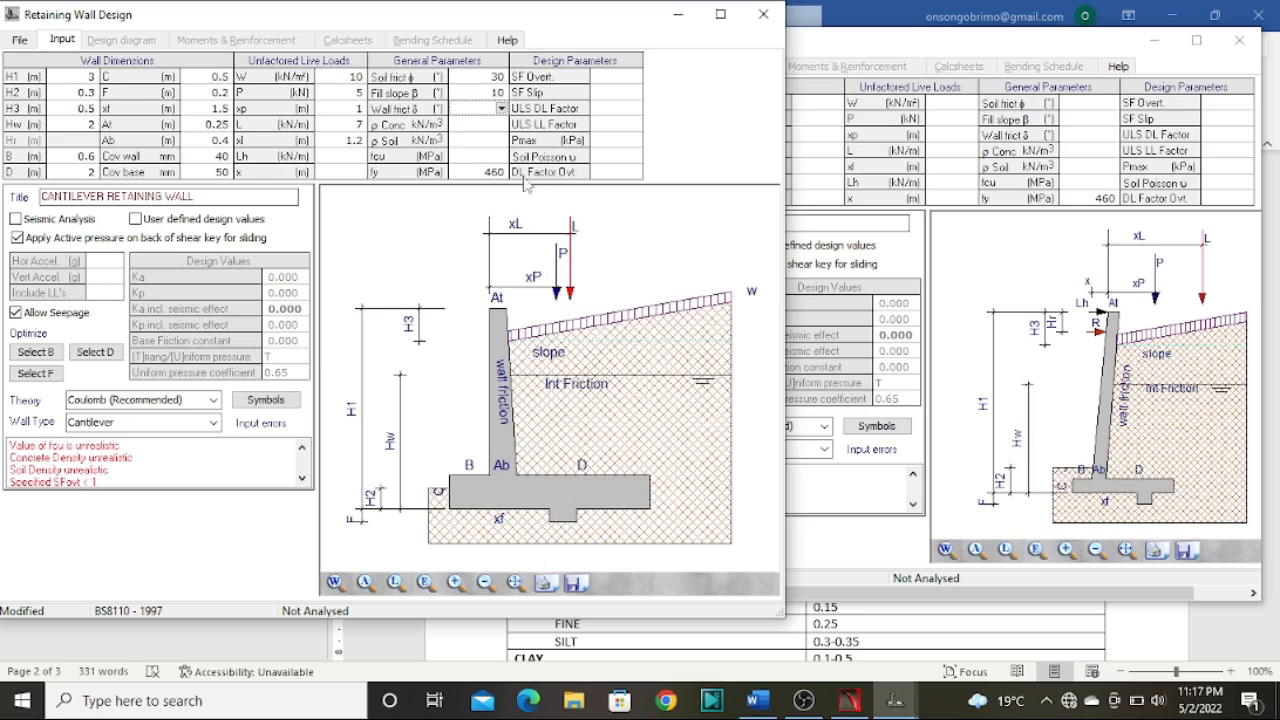
Try a steeper backfill by setting the fill slope β to 30°
{"action": "left_click", "coordinate": [490, 92]}
{"action": "type", "text": "30"}
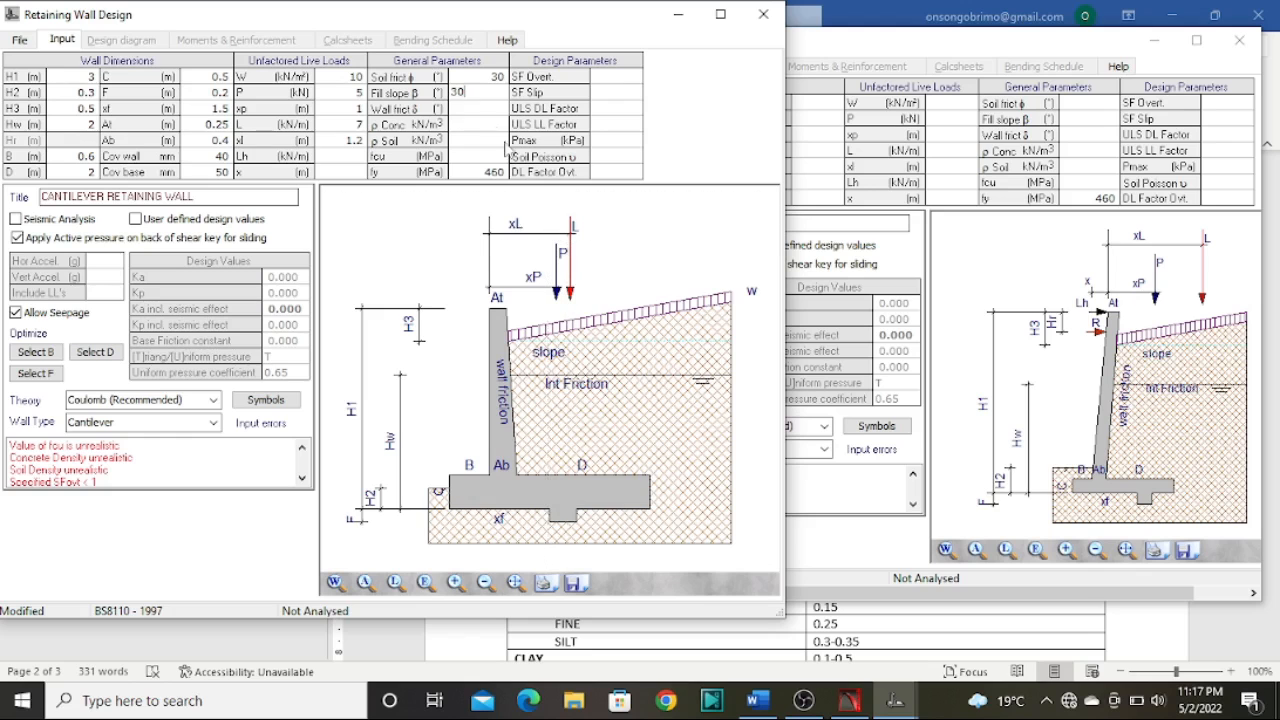
{"action": "left_click", "coordinate": [488, 121]}
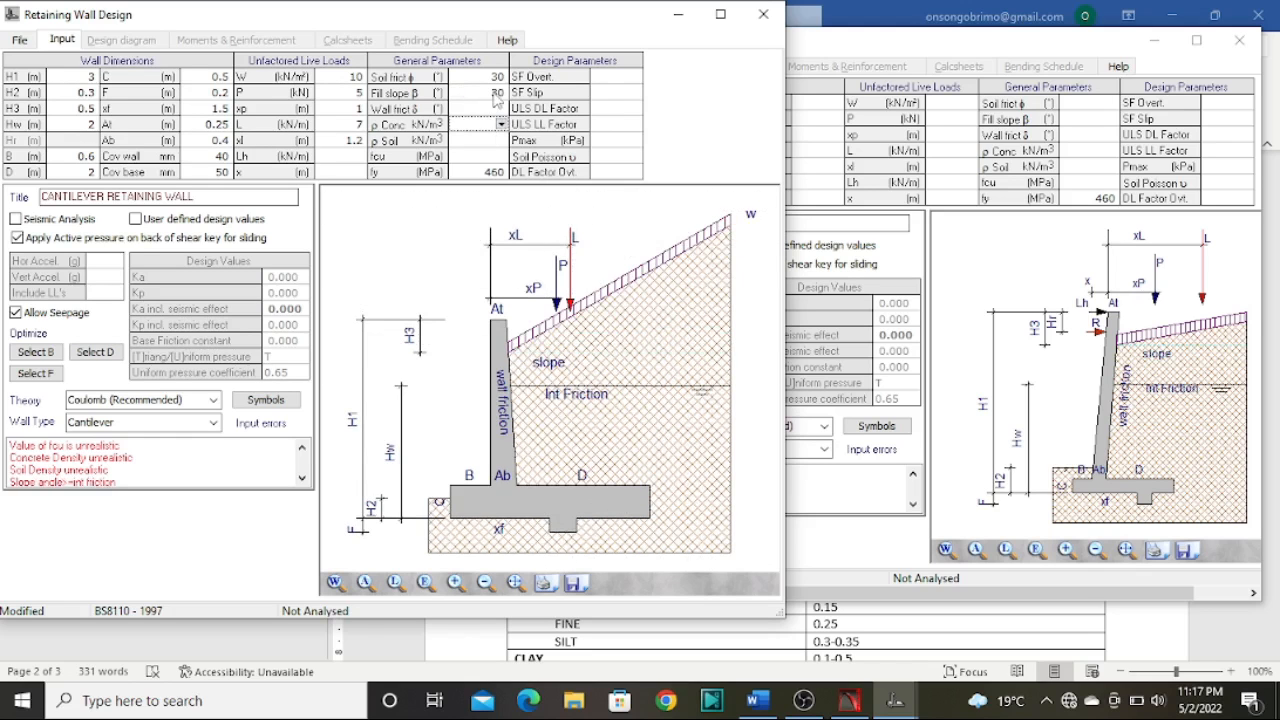
Change the fill slope β of the backfill to 5°
{"action": "left_click", "coordinate": [486, 93]}
{"action": "left_click", "coordinate": [486, 93]}
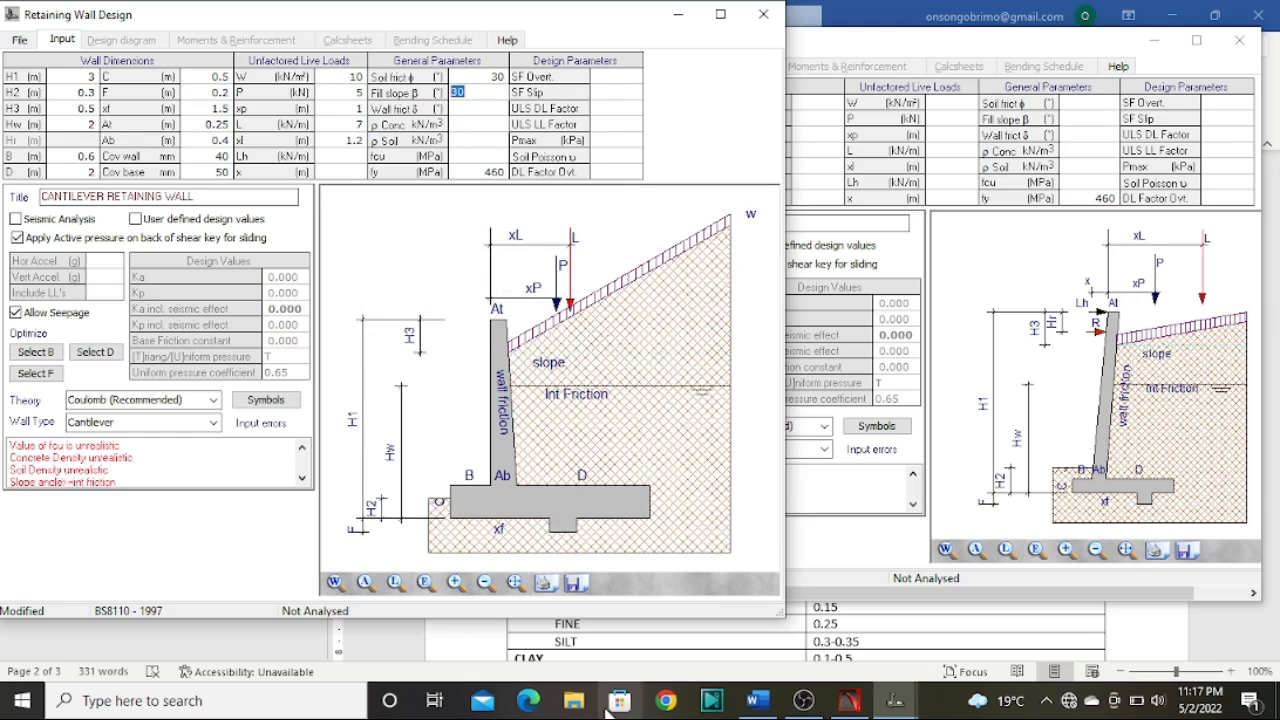
{"action": "type", "text": "5"}
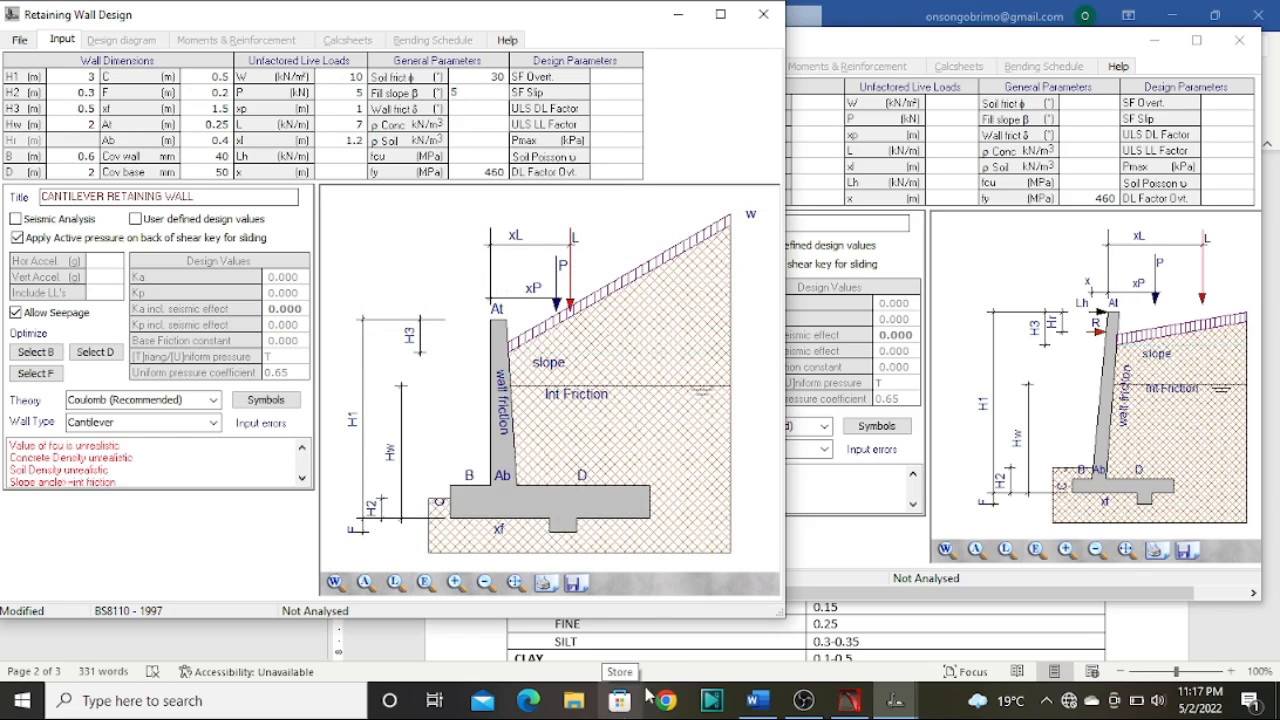
{"action": "left_click", "coordinate": [480, 109]}
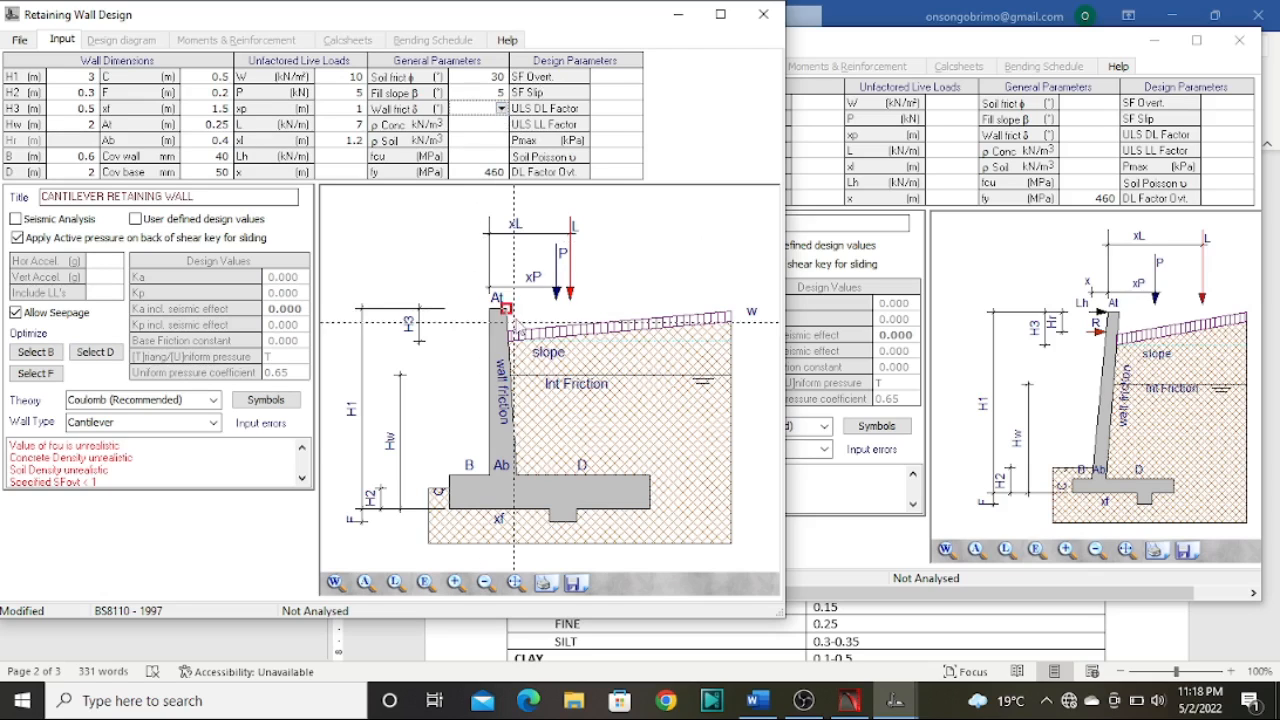
Set the wall friction angle δ to 25°
{"action": "left_click", "coordinate": [501, 109]}
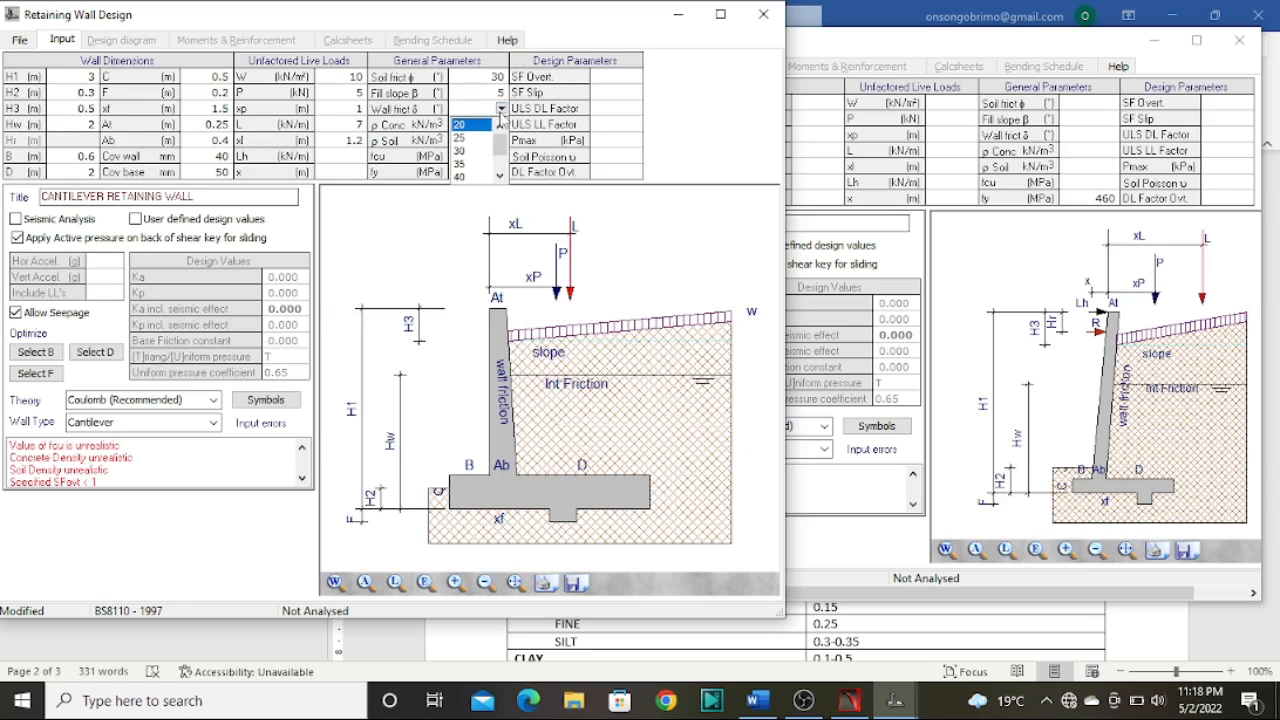
{"action": "left_click", "coordinate": [465, 152]}
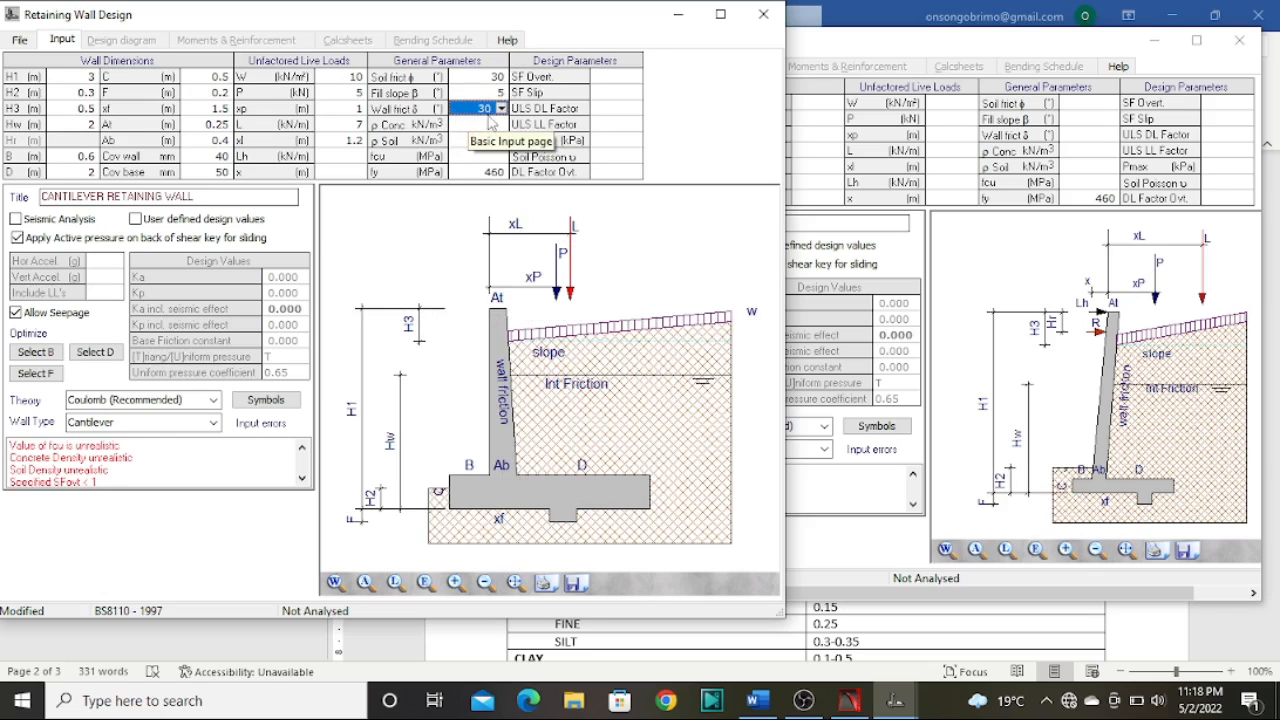
{"action": "left_click", "coordinate": [501, 109]}
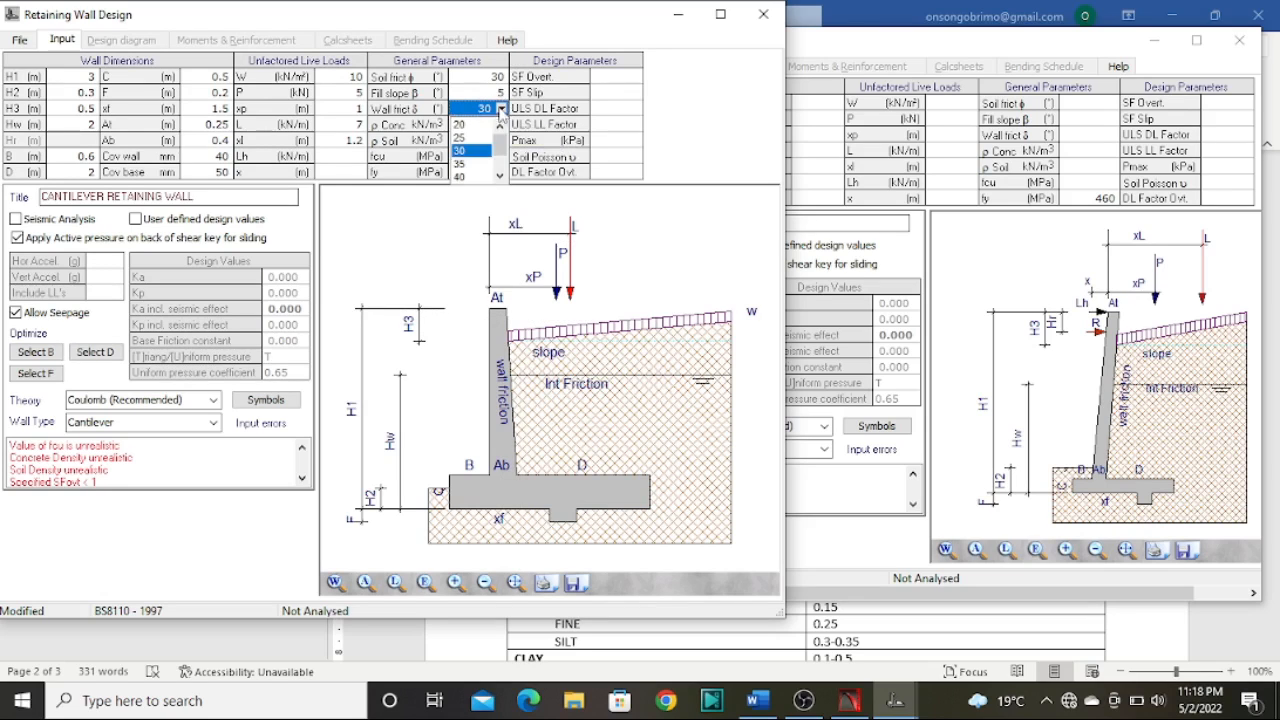
{"action": "left_click", "coordinate": [474, 139]}
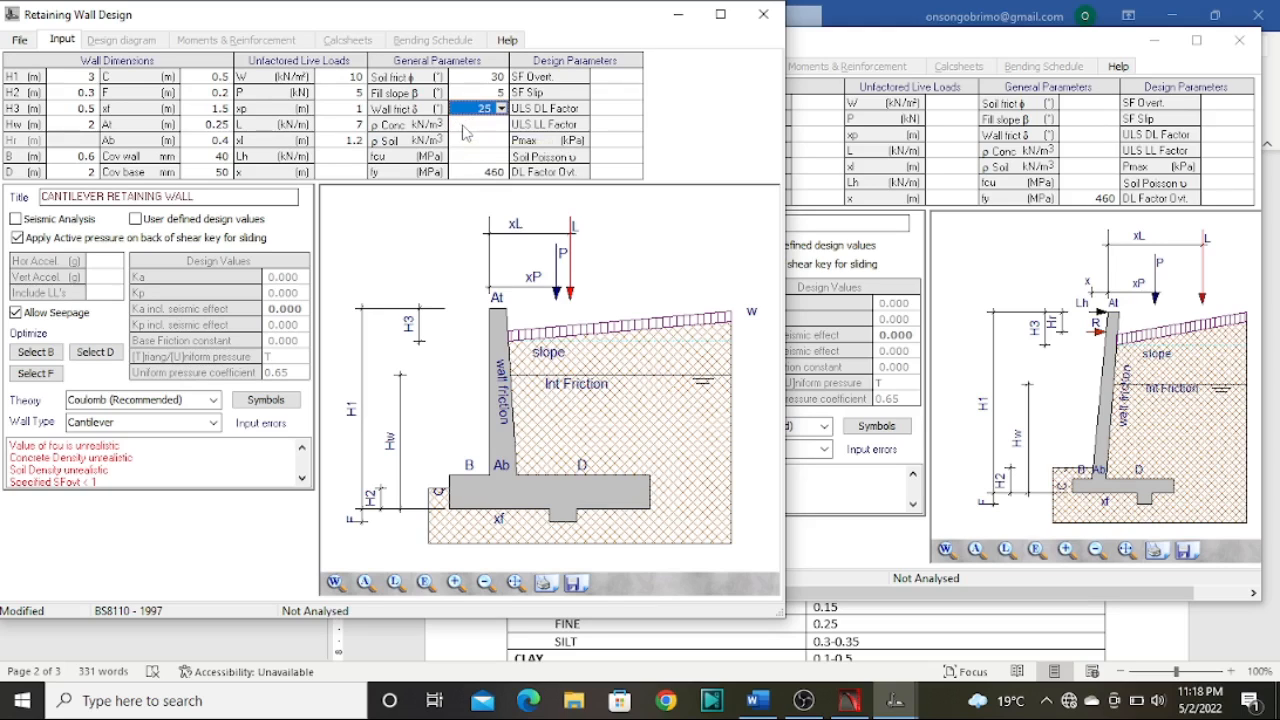
Set the concrete density to 25 kN/m³ and the soil density to 18 kN/m³ in the general parameters
{"action": "left_click", "coordinate": [468, 128]}
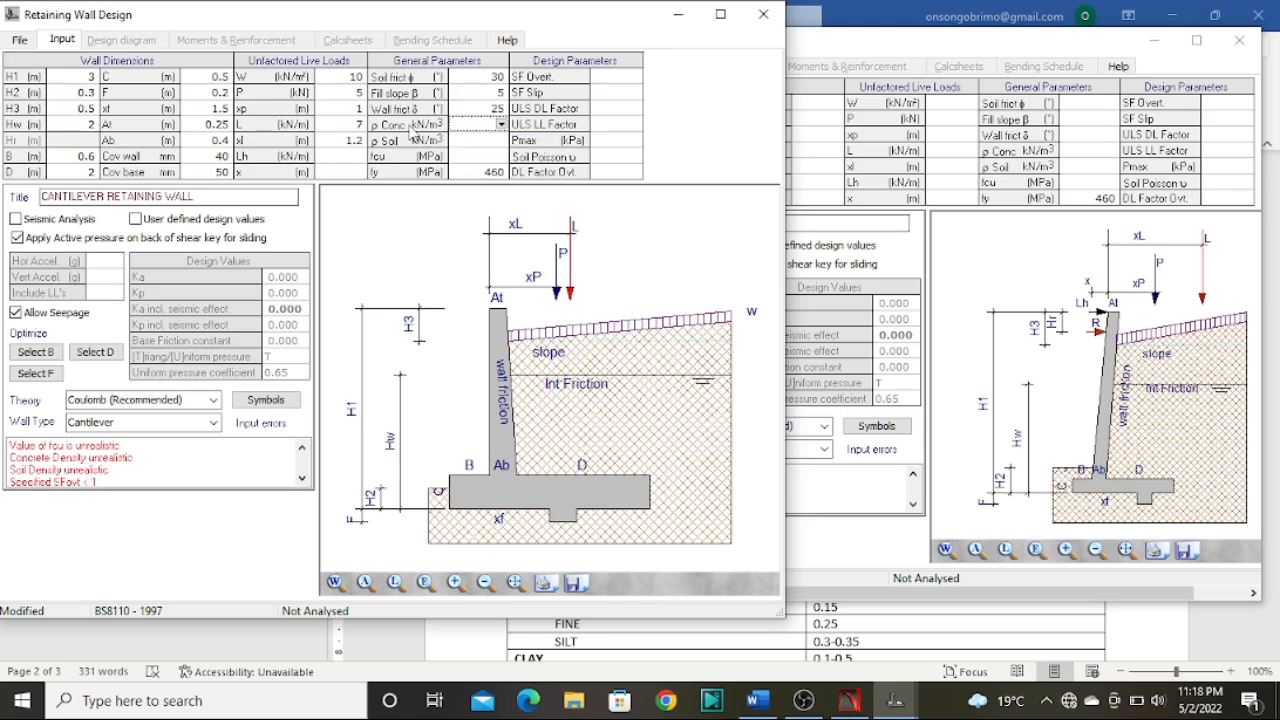
{"action": "left_click", "coordinate": [500, 126]}
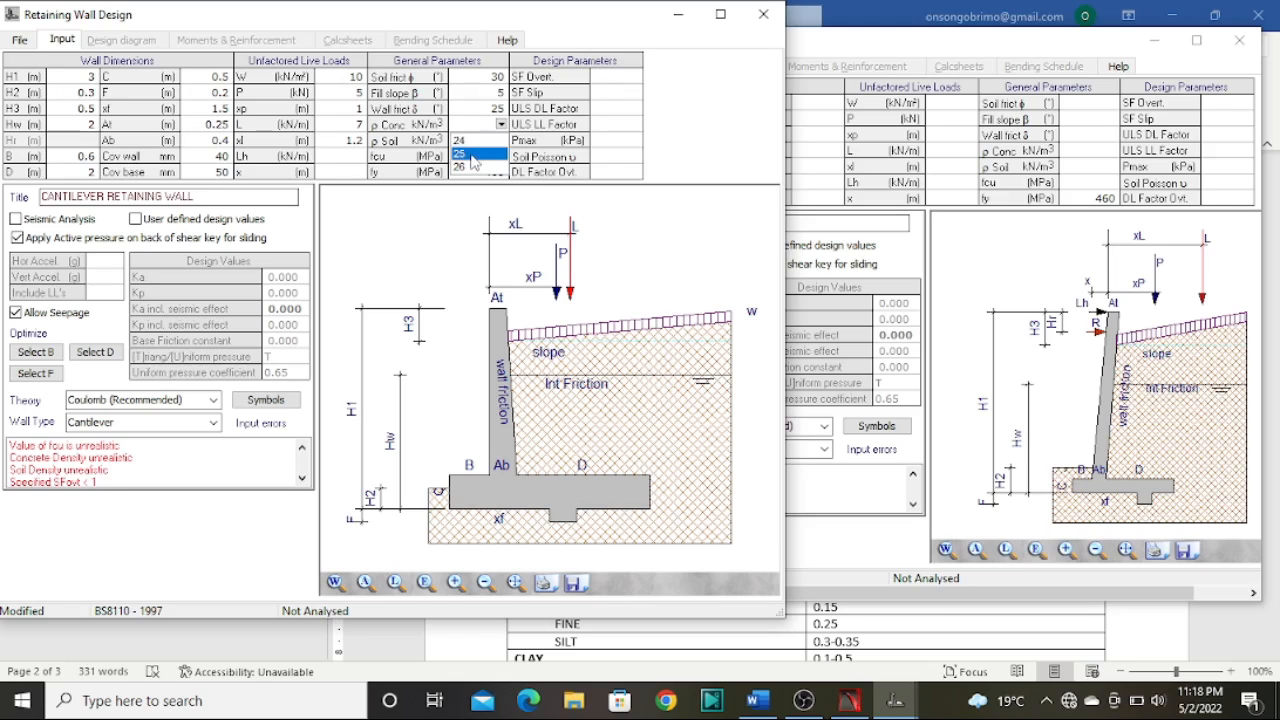
{"action": "left_click", "coordinate": [474, 158]}
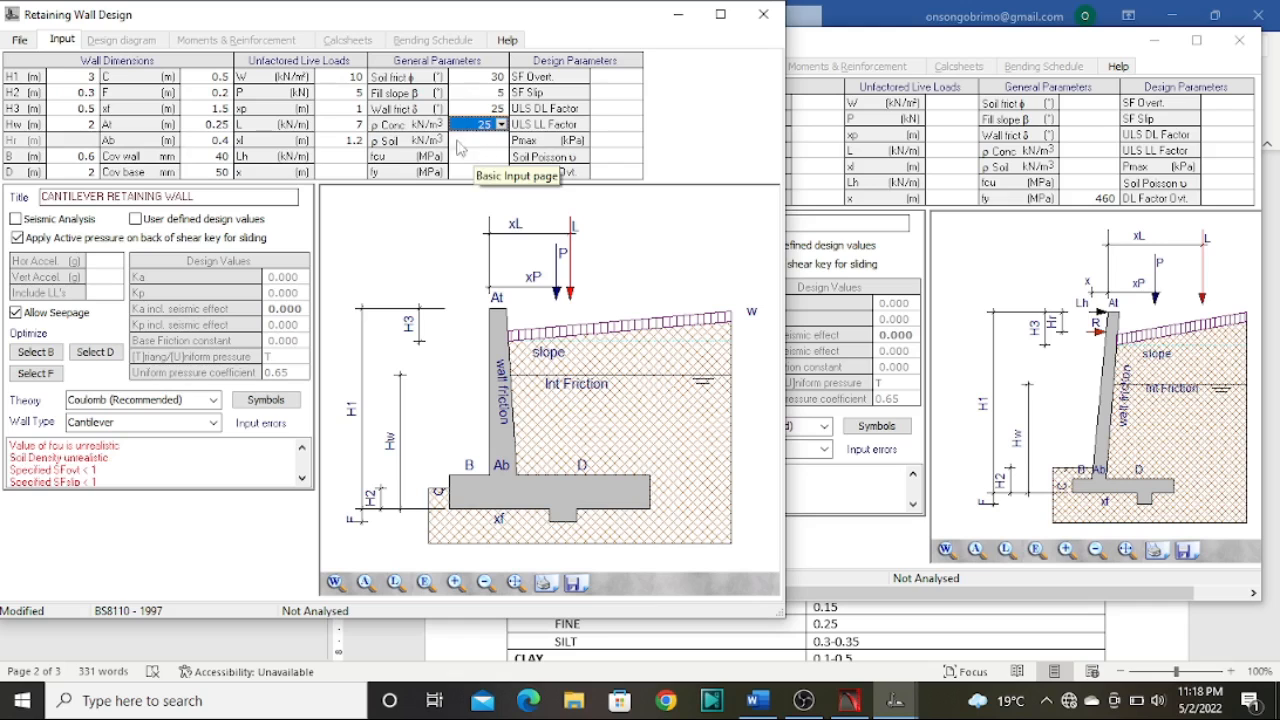
{"action": "left_click", "coordinate": [484, 146]}
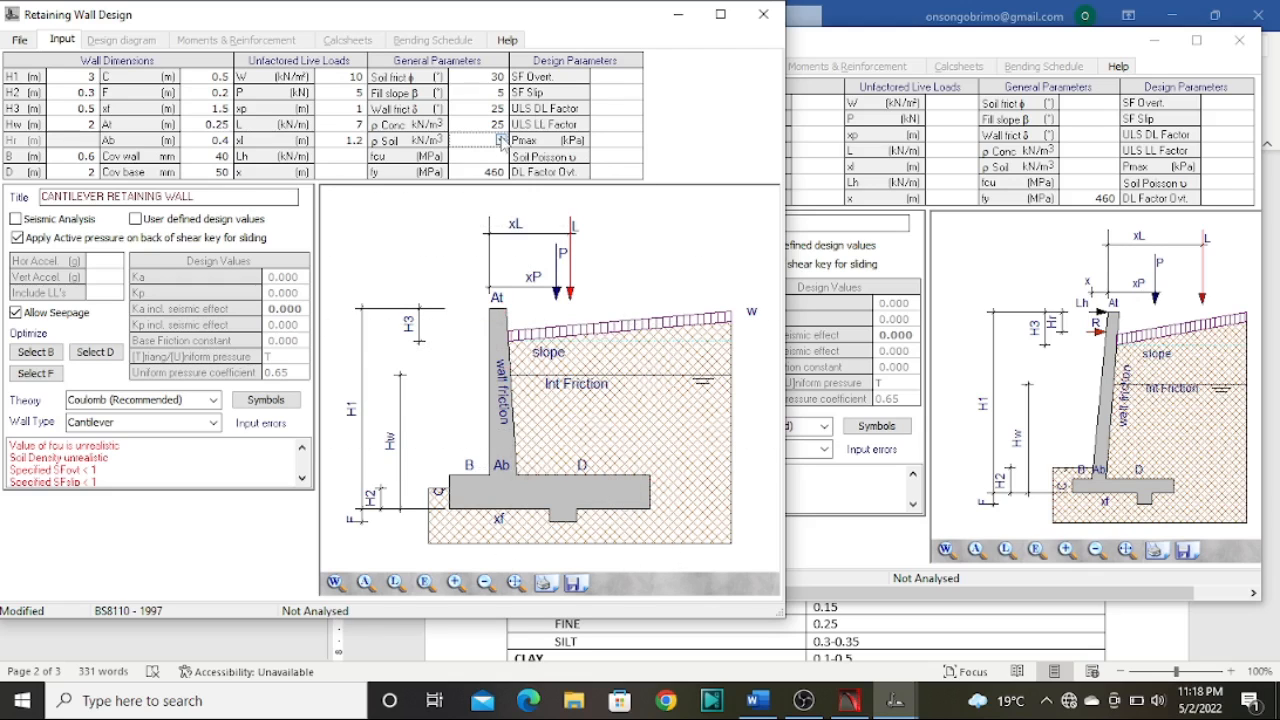
{"action": "left_click", "coordinate": [502, 141]}
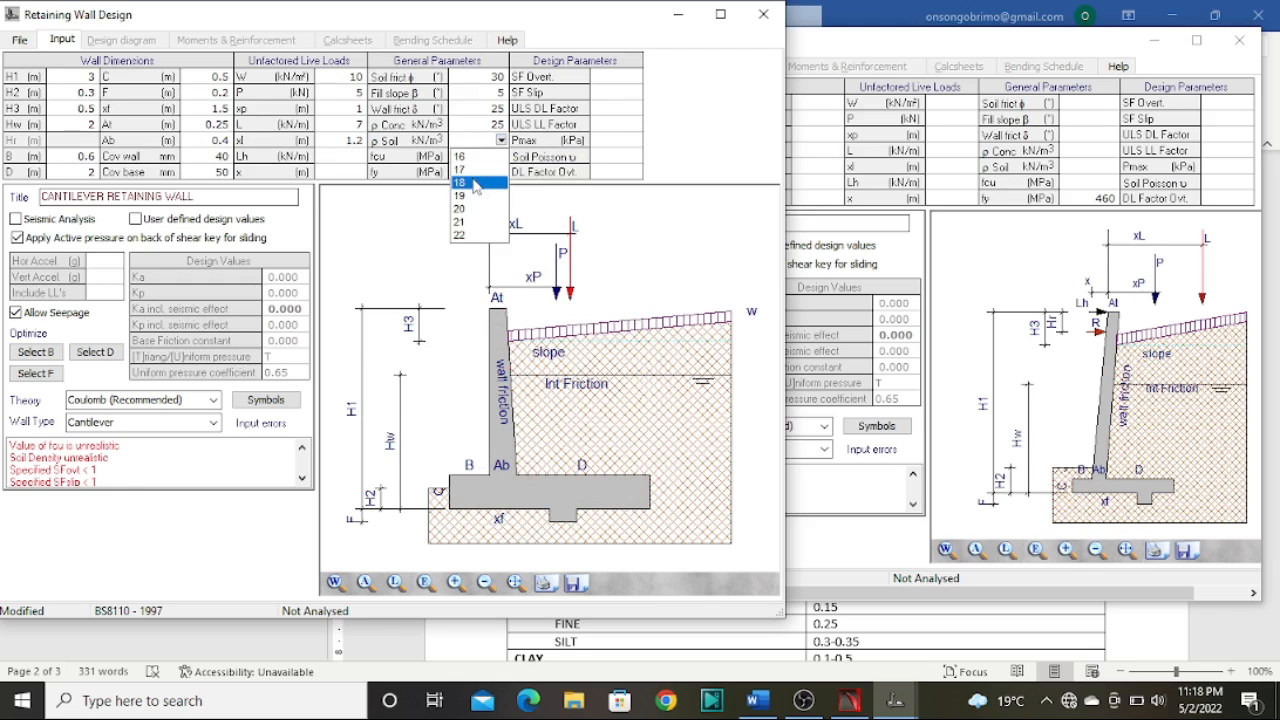
{"action": "left_click", "coordinate": [476, 184]}
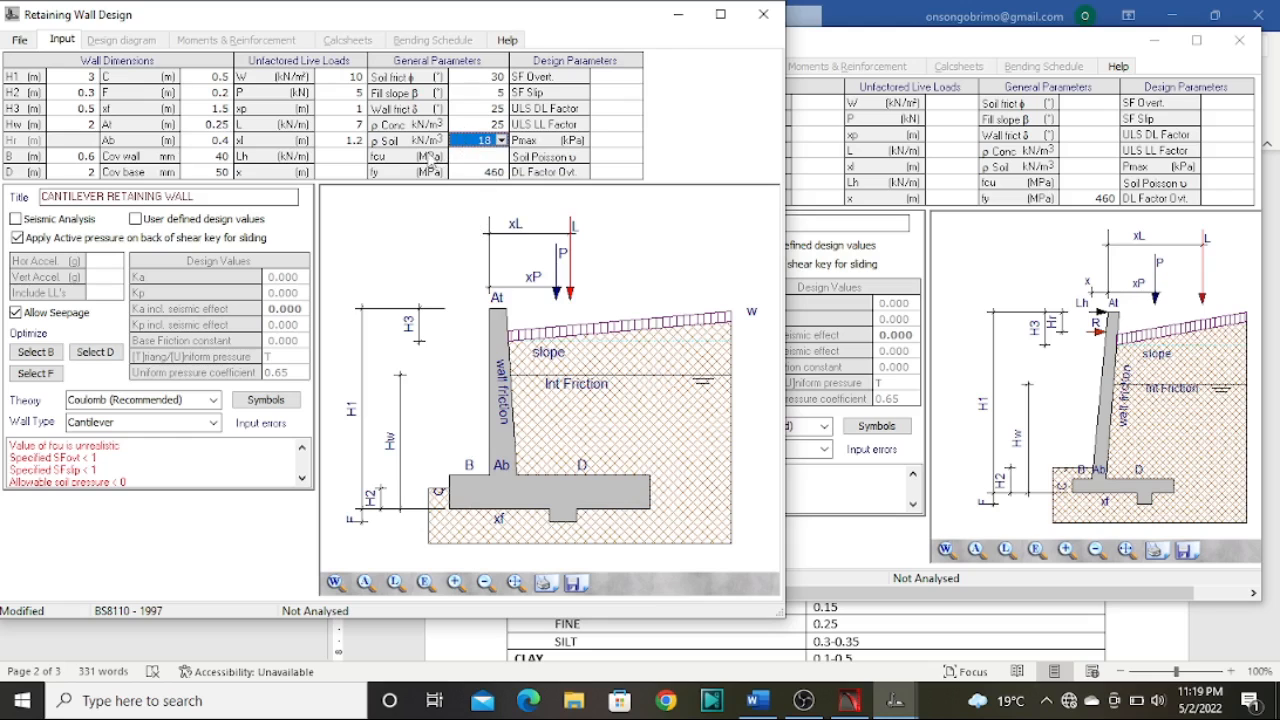
Set the concrete strength fcu to 25 MPa and choose 460 MPa for the steel strength fy
{"action": "left_click", "coordinate": [483, 158]}
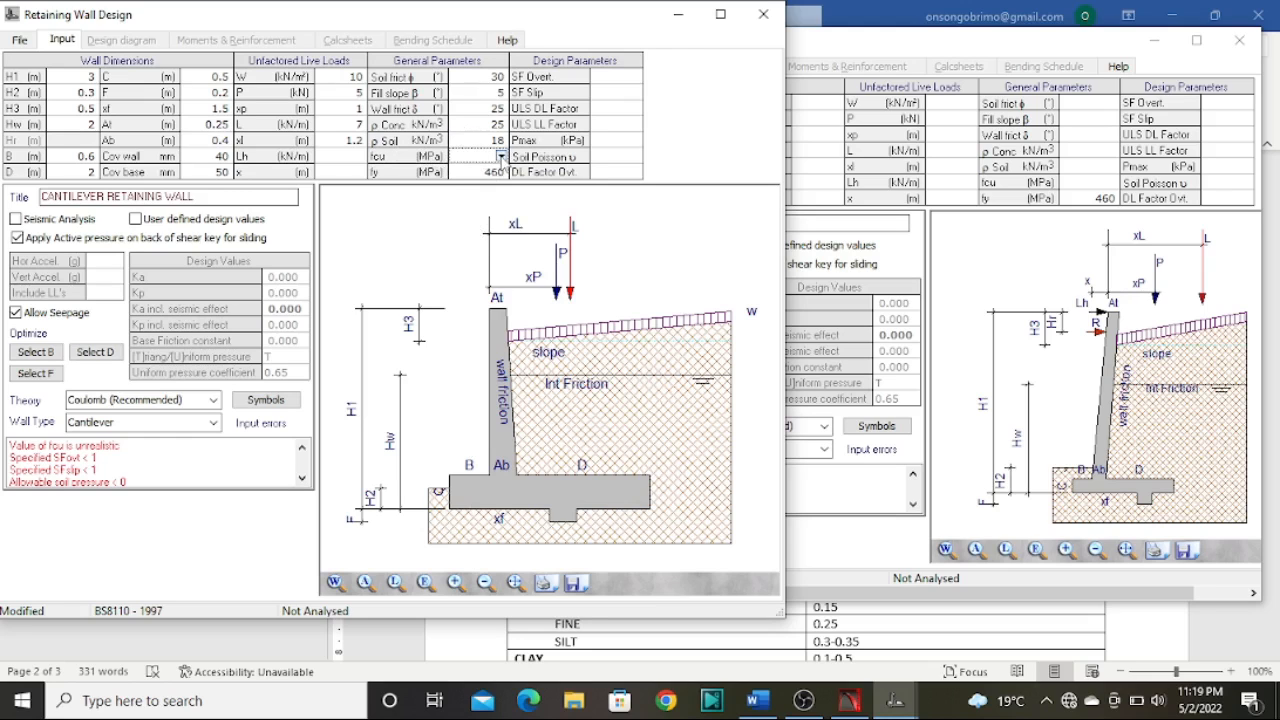
{"action": "left_click", "coordinate": [500, 158]}
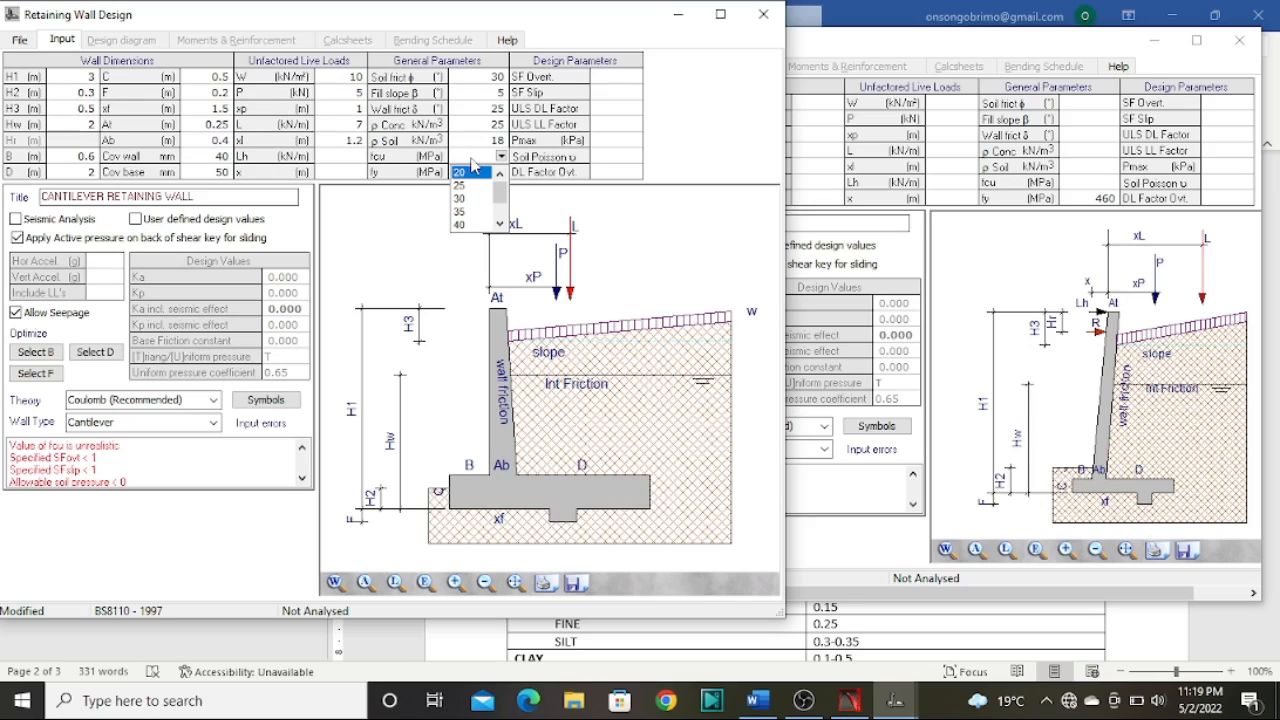
{"action": "left_click", "coordinate": [470, 186]}
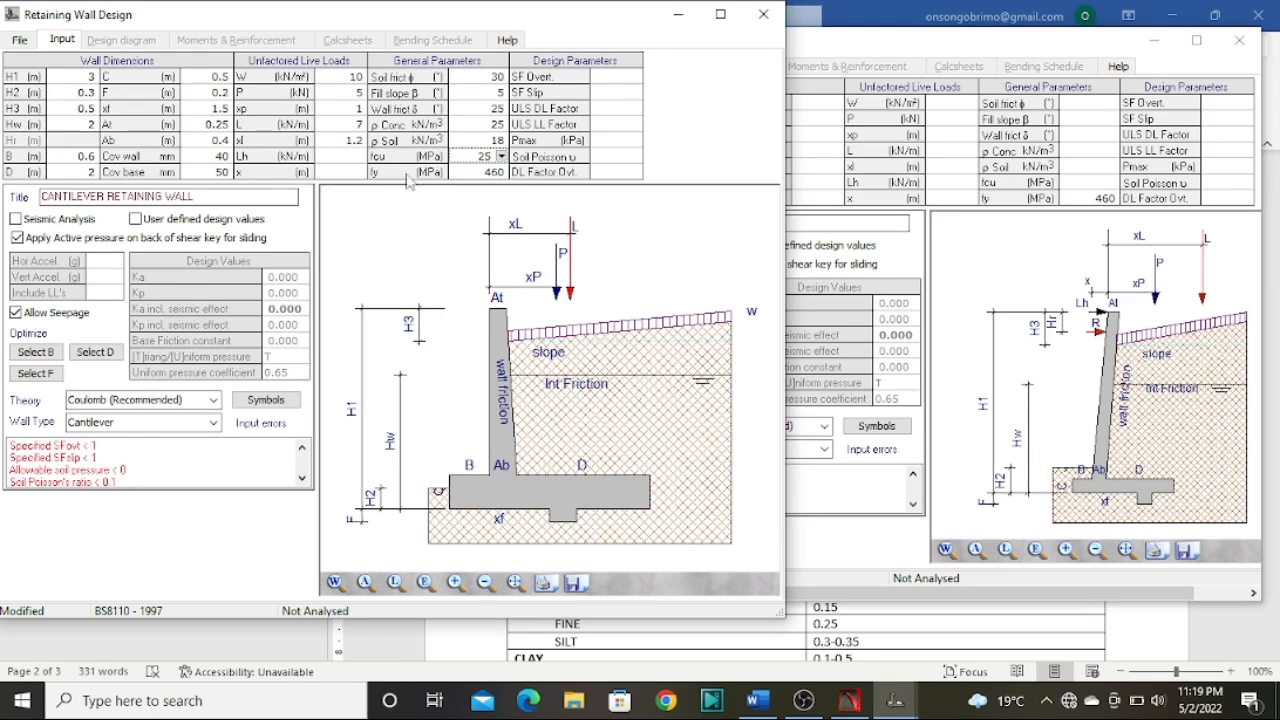
{"action": "left_click", "coordinate": [483, 172]}
{"action": "left_click", "coordinate": [501, 172]}
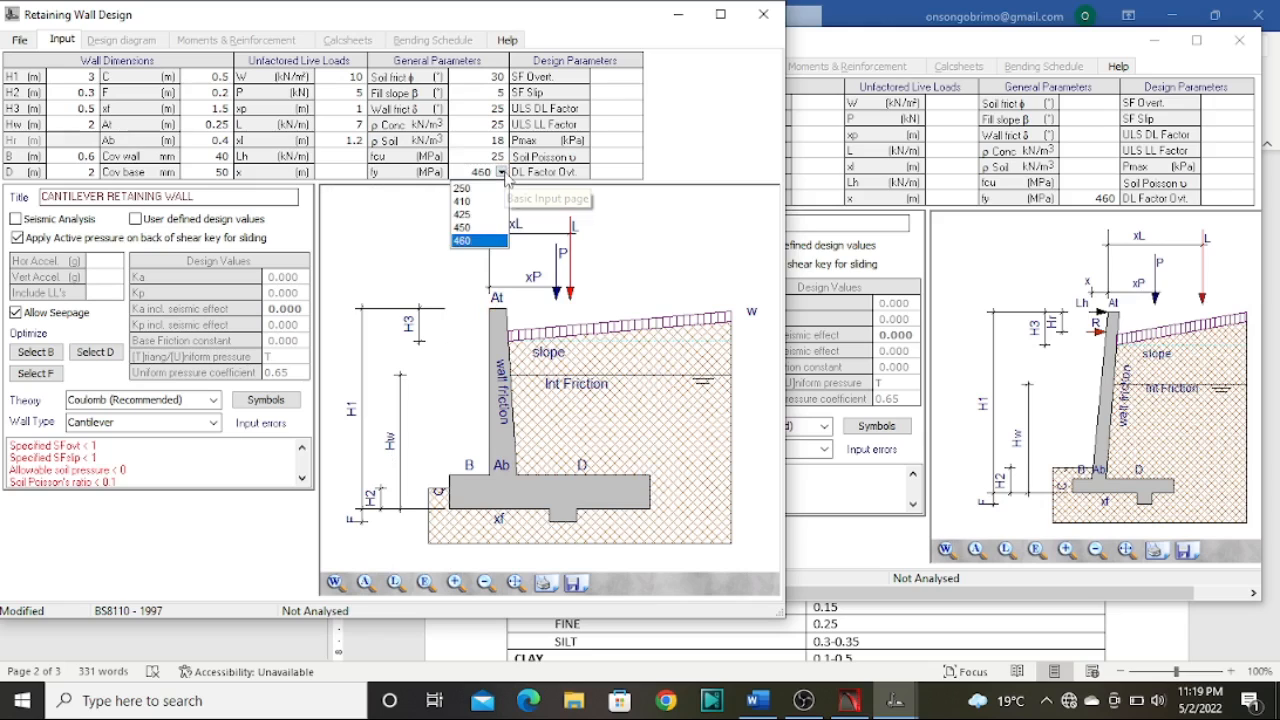
{"action": "left_click", "coordinate": [480, 241]}
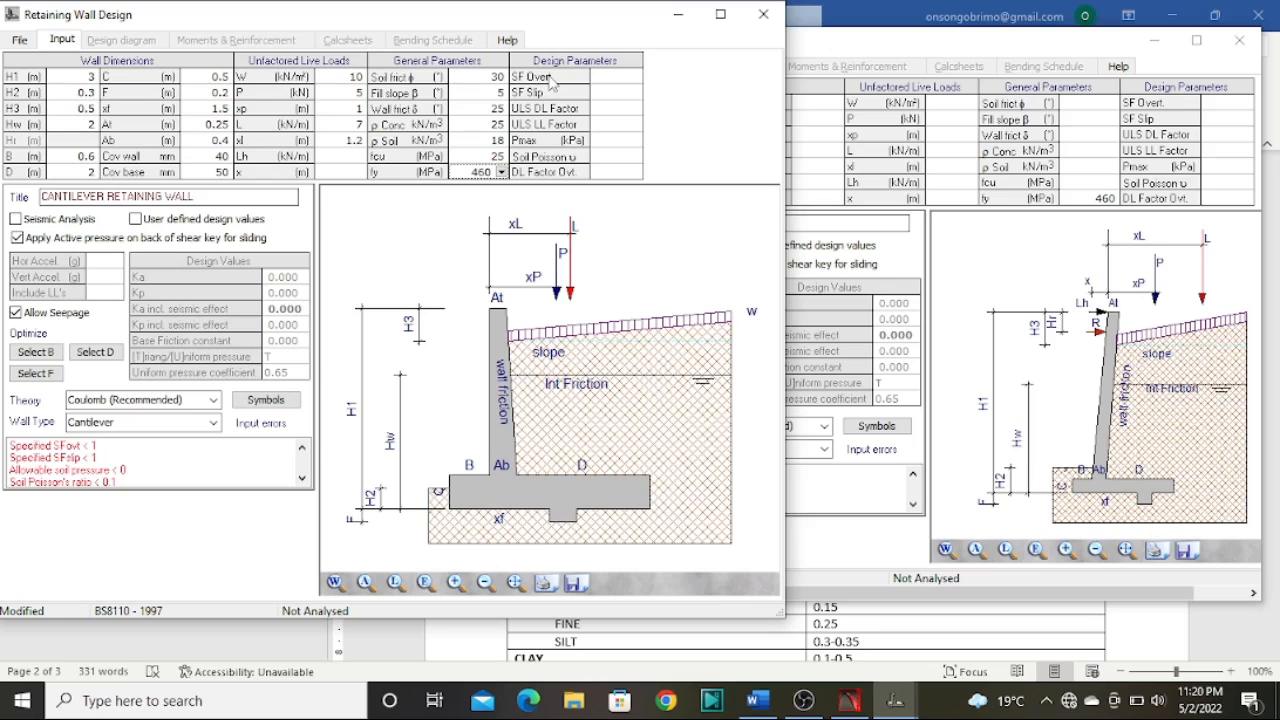
Set the safety factors for overturning and slip both to 1.5 in the design parameters
{"action": "left_click", "coordinate": [606, 79]}
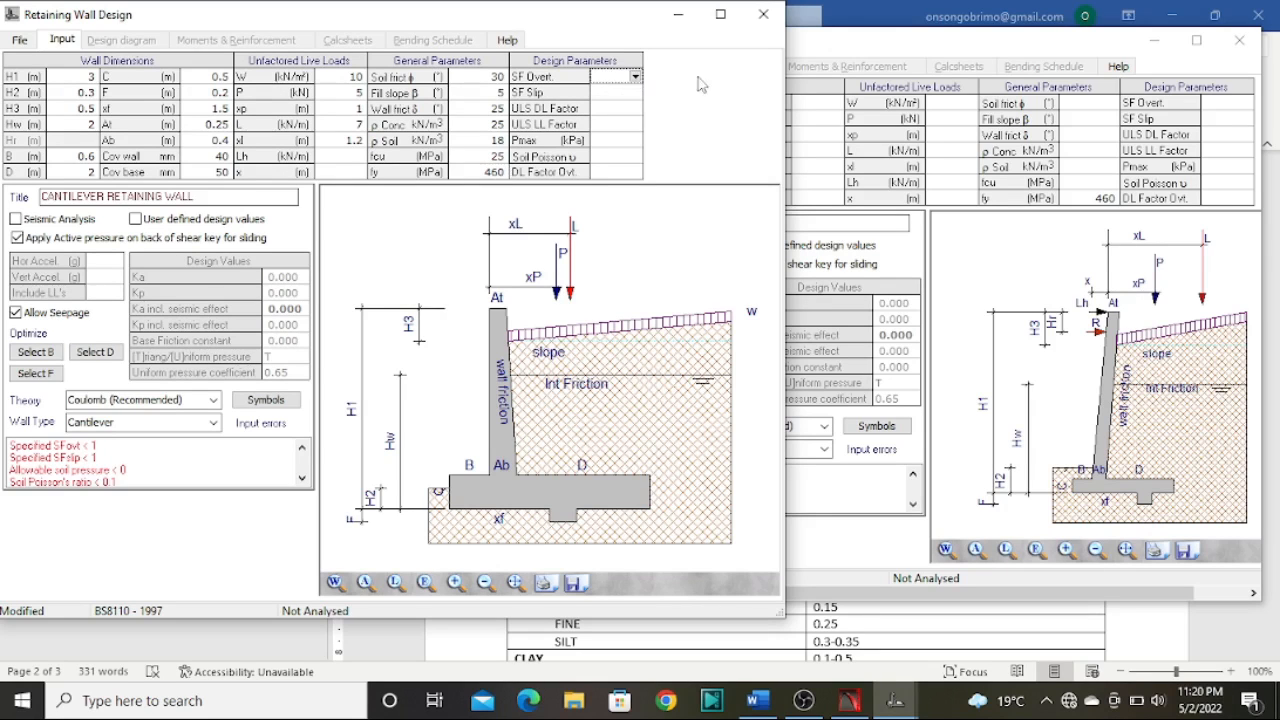
{"action": "left_click", "coordinate": [635, 78]}
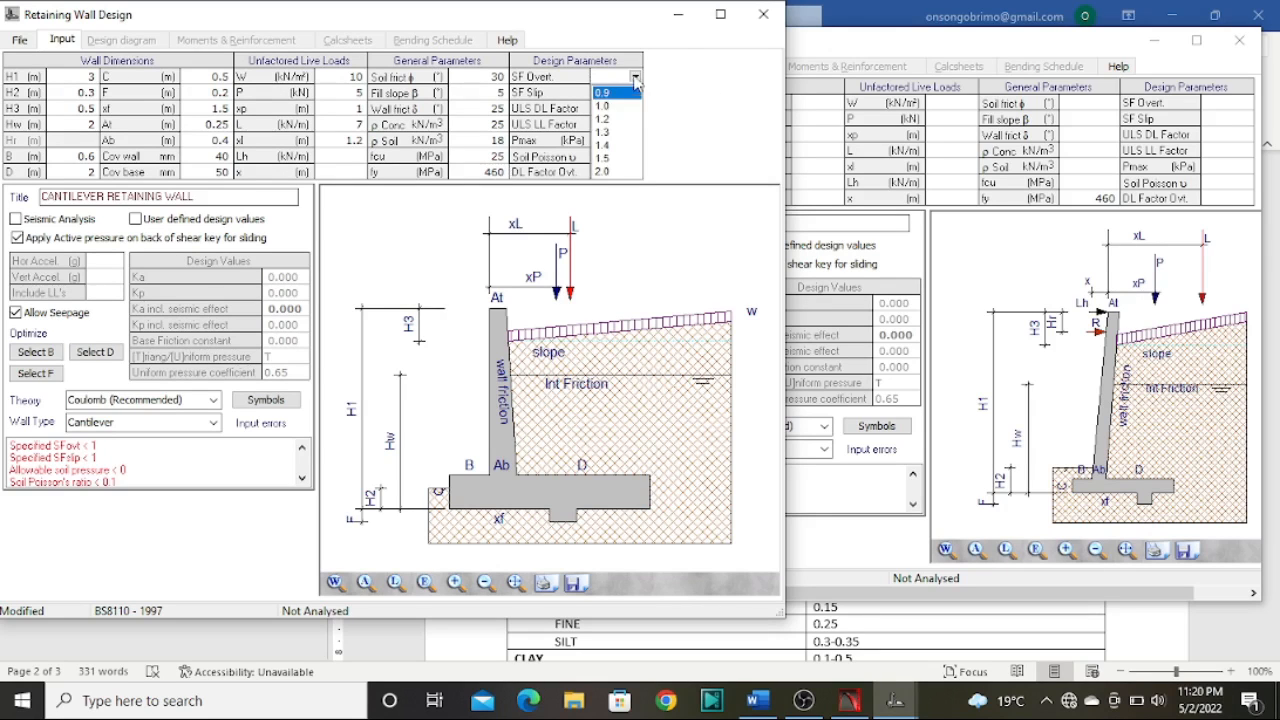
{"action": "left_click", "coordinate": [625, 133]}
{"action": "left_click", "coordinate": [630, 91]}
{"action": "left_click", "coordinate": [635, 92]}
{"action": "left_click", "coordinate": [618, 175]}
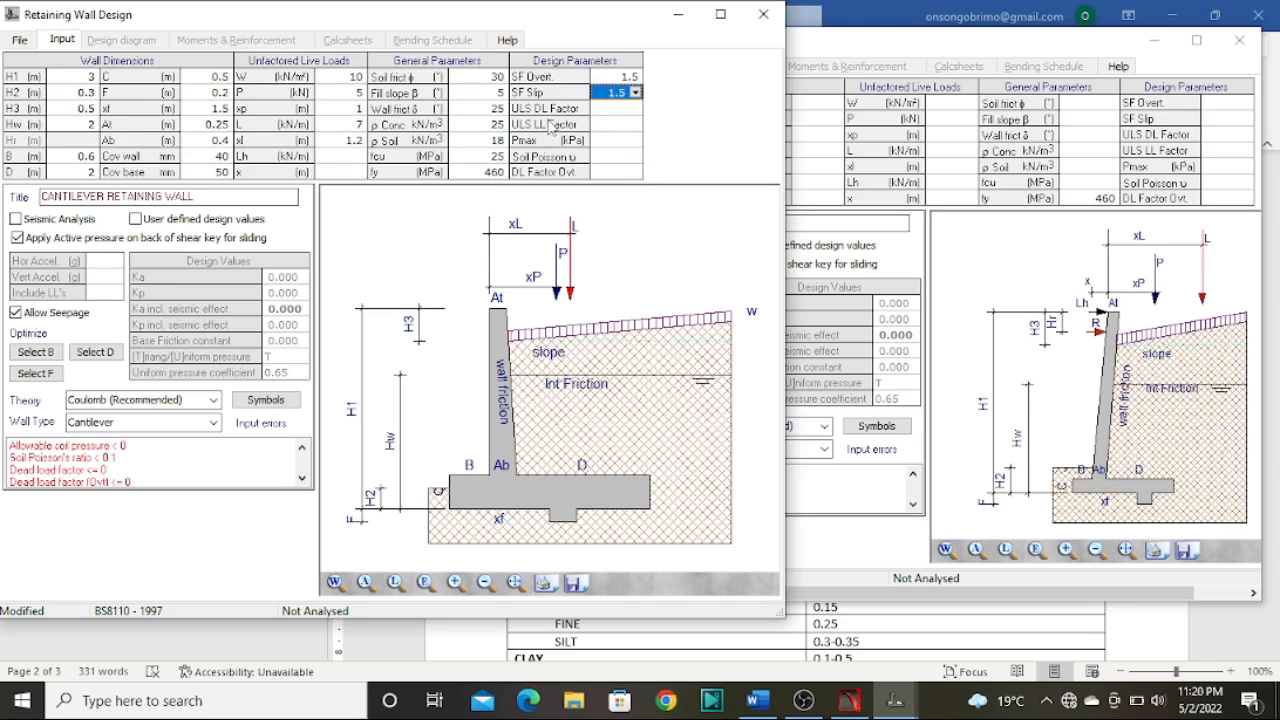
Set the ULS dead load factor to 1.4 and the ULS live load factor to 1.6
{"action": "left_click", "coordinate": [601, 110]}
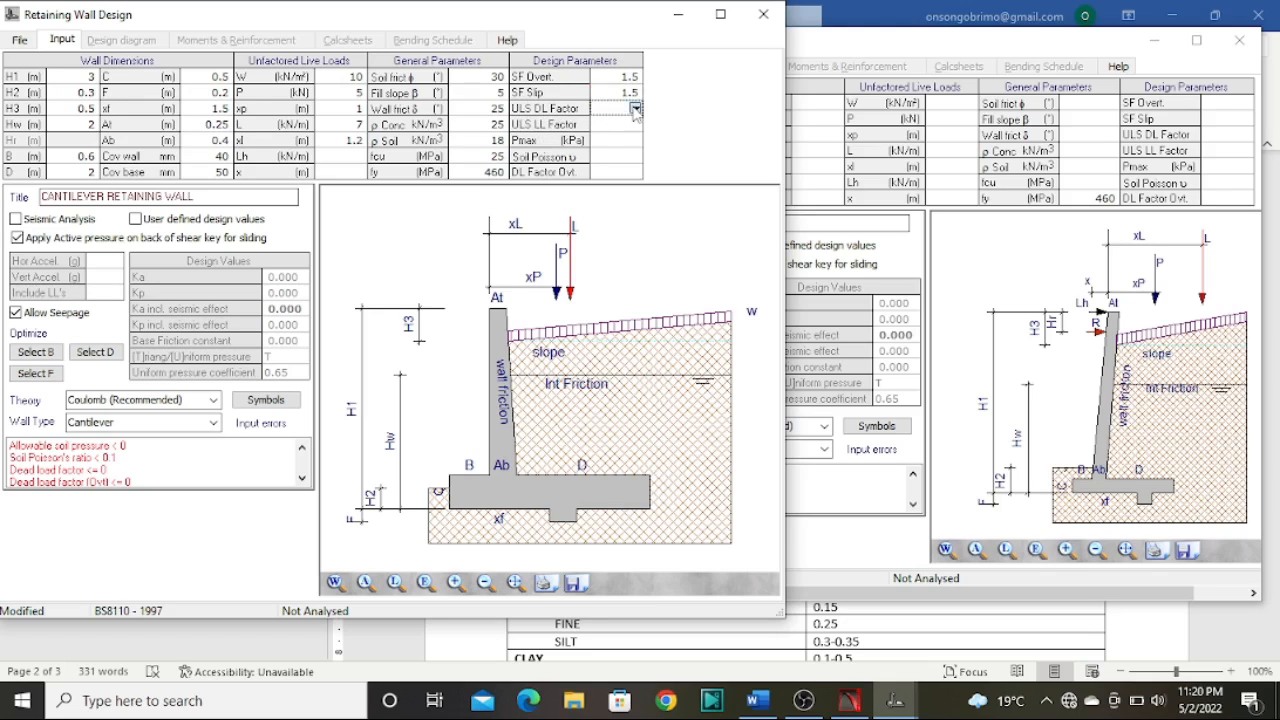
{"action": "left_click", "coordinate": [635, 109]}
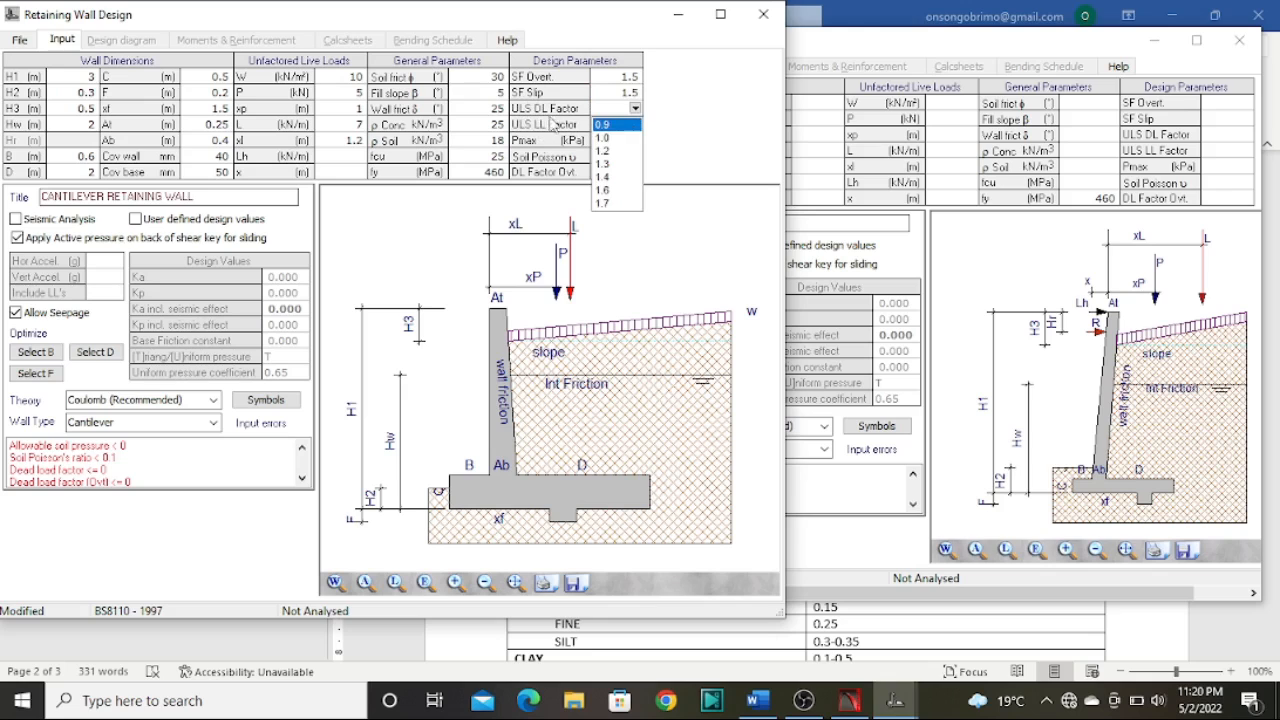
{"action": "left_click", "coordinate": [604, 176]}
{"action": "left_click", "coordinate": [622, 125]}
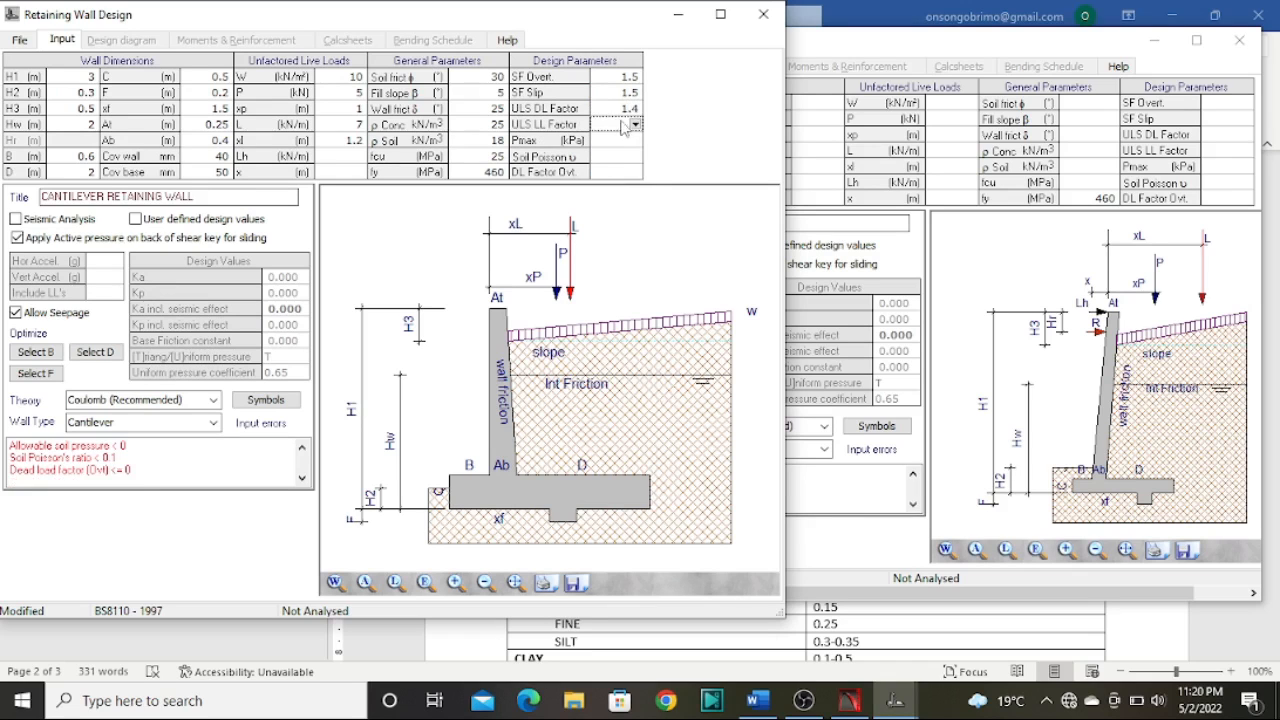
{"action": "left_click", "coordinate": [635, 125]}
{"action": "left_click", "coordinate": [620, 205]}
Switch to the Word document and examine the table of bearing capacities of different soils
{"action": "left_click", "coordinate": [758, 700]}
{"action": "scroll", "coordinate": [782, 387], "scroll_direction": "down", "scroll_amount": 2}
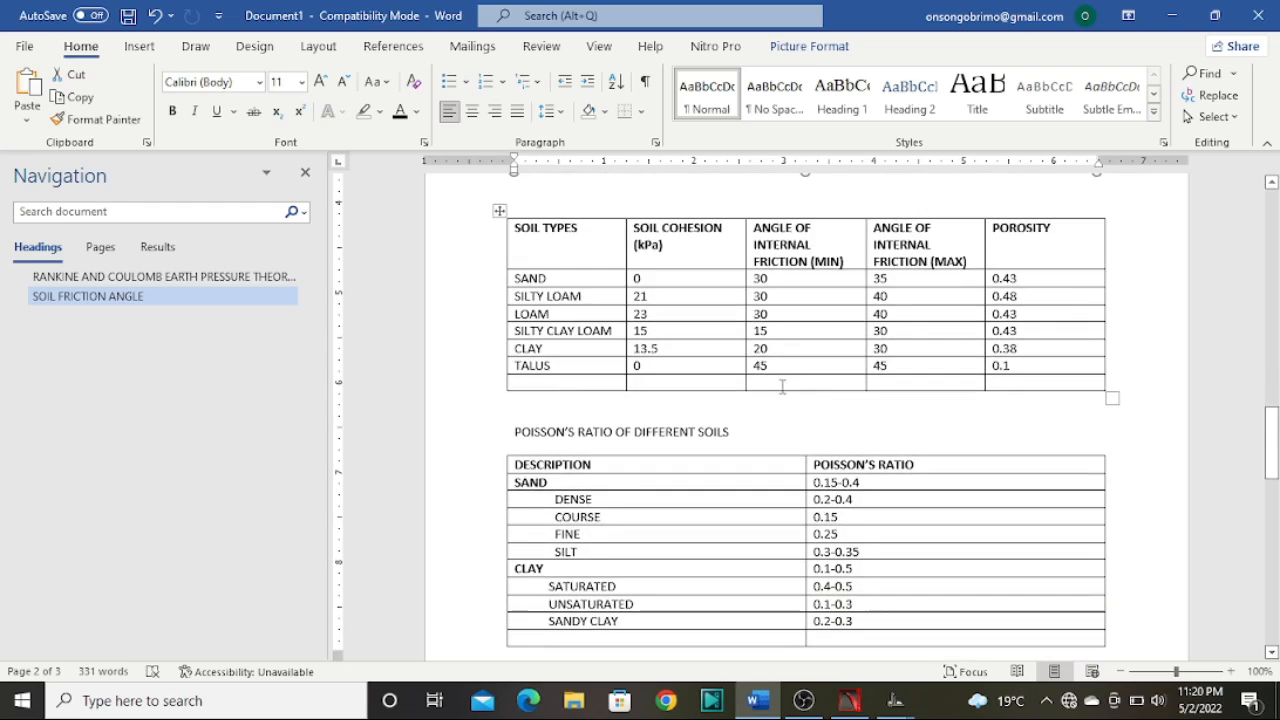
{"action": "scroll", "coordinate": [782, 387], "scroll_direction": "down", "scroll_amount": 10}
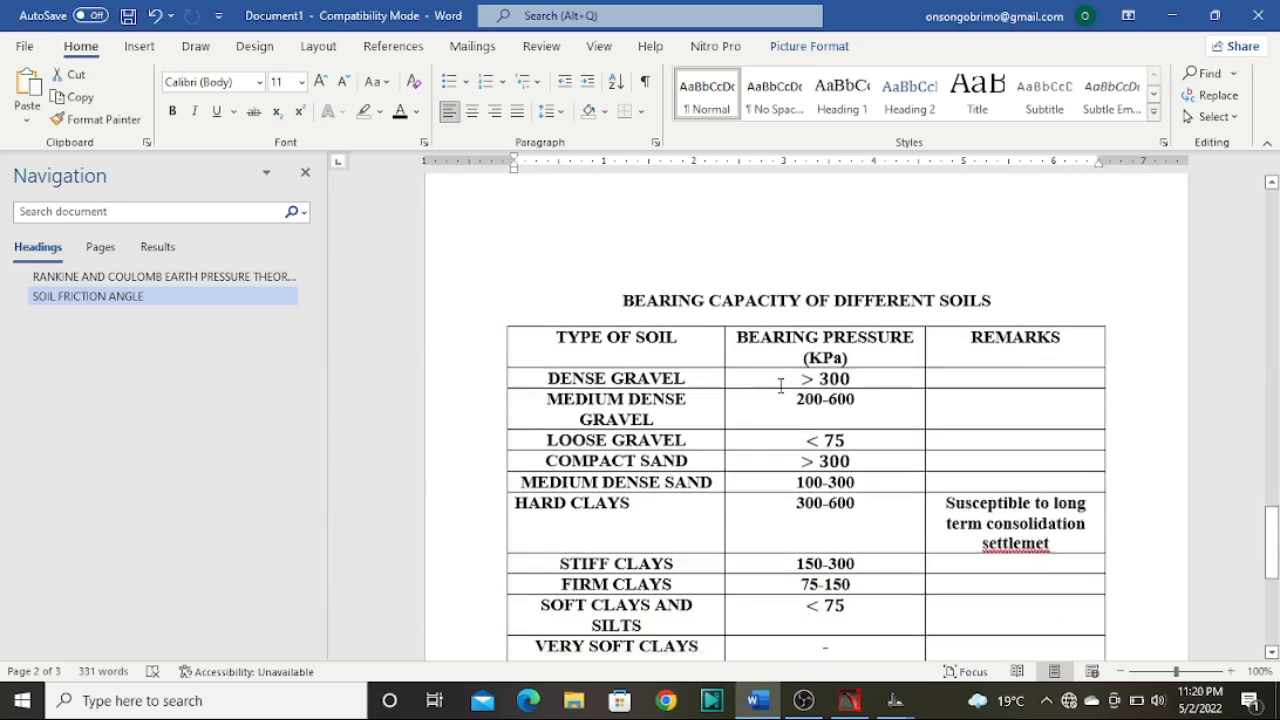
{"action": "scroll", "coordinate": [781, 387], "scroll_direction": "down", "scroll_amount": 1}
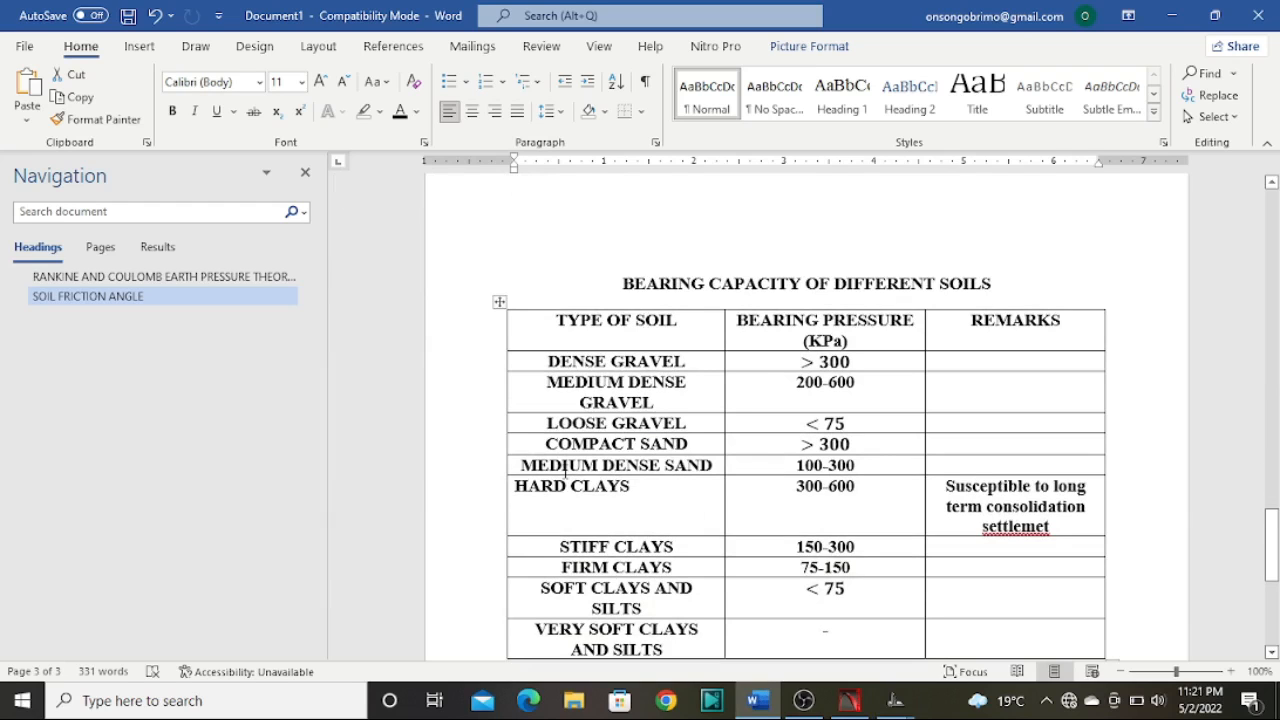
{"action": "scroll", "coordinate": [566, 472], "scroll_direction": "down", "scroll_amount": 1}
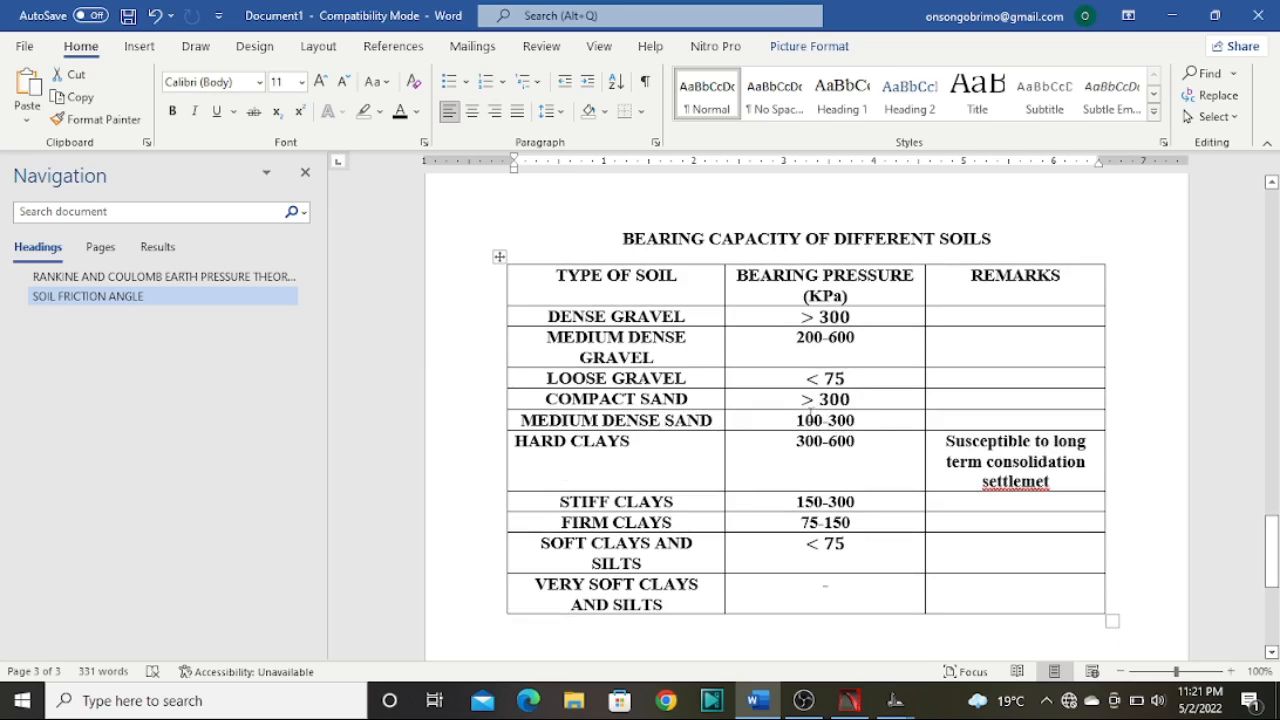
{"action": "scroll", "coordinate": [843, 430], "scroll_direction": "up", "scroll_amount": 4}
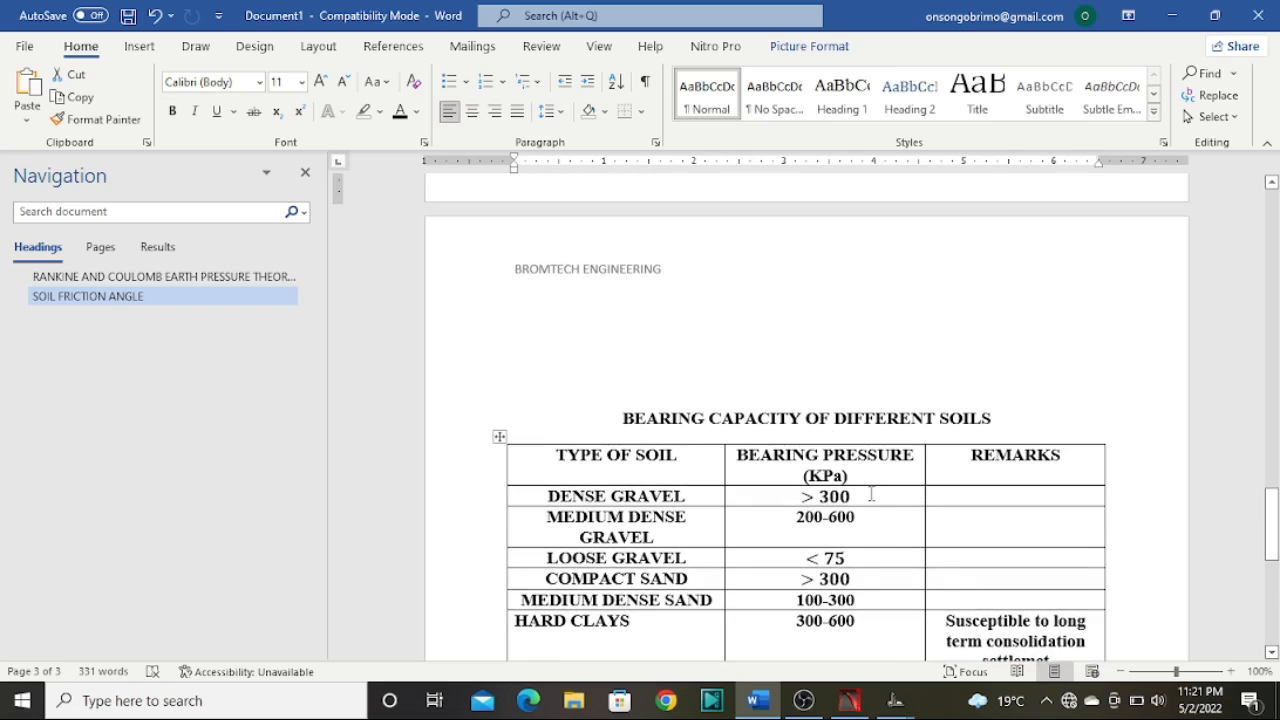
Return to the Prokon cantilever retaining wall design and set the allowable soil pressure Pmax to 300 kPa
{"action": "mouse_move", "coordinate": [891, 706]}
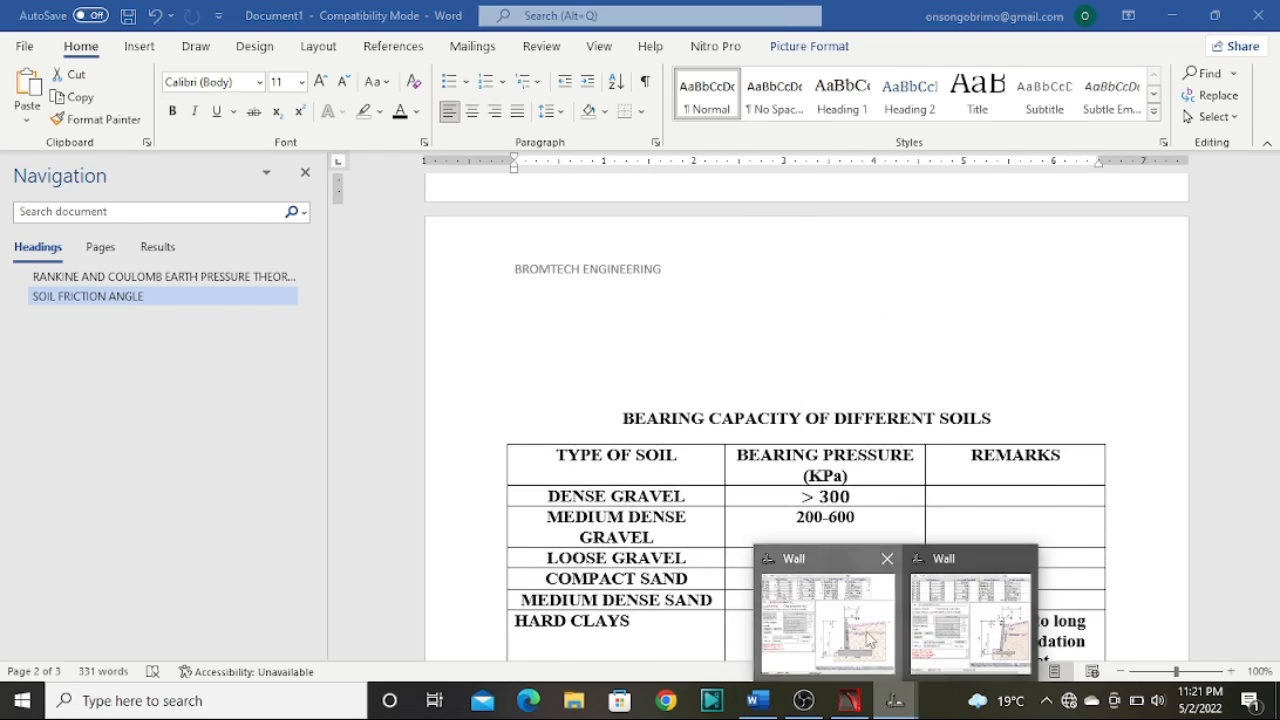
{"action": "left_click", "coordinate": [876, 642]}
{"action": "left_click", "coordinate": [1128, 640]}
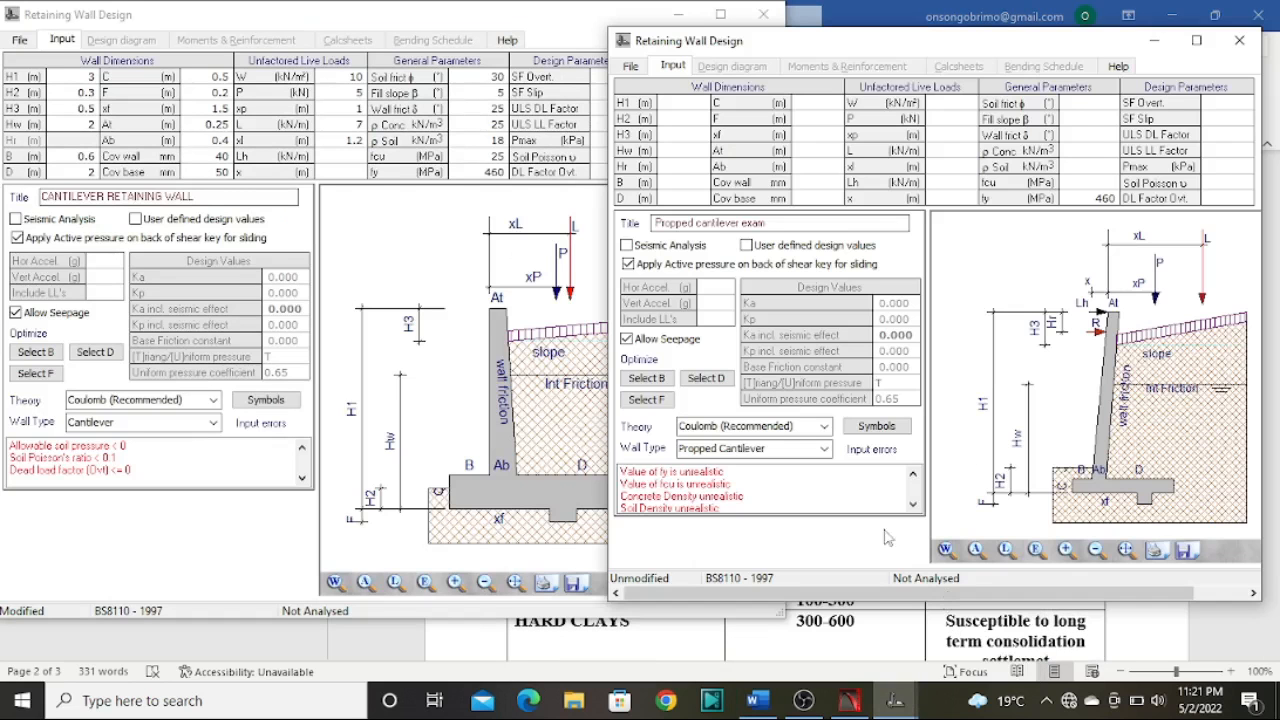
{"action": "left_click", "coordinate": [542, 28]}
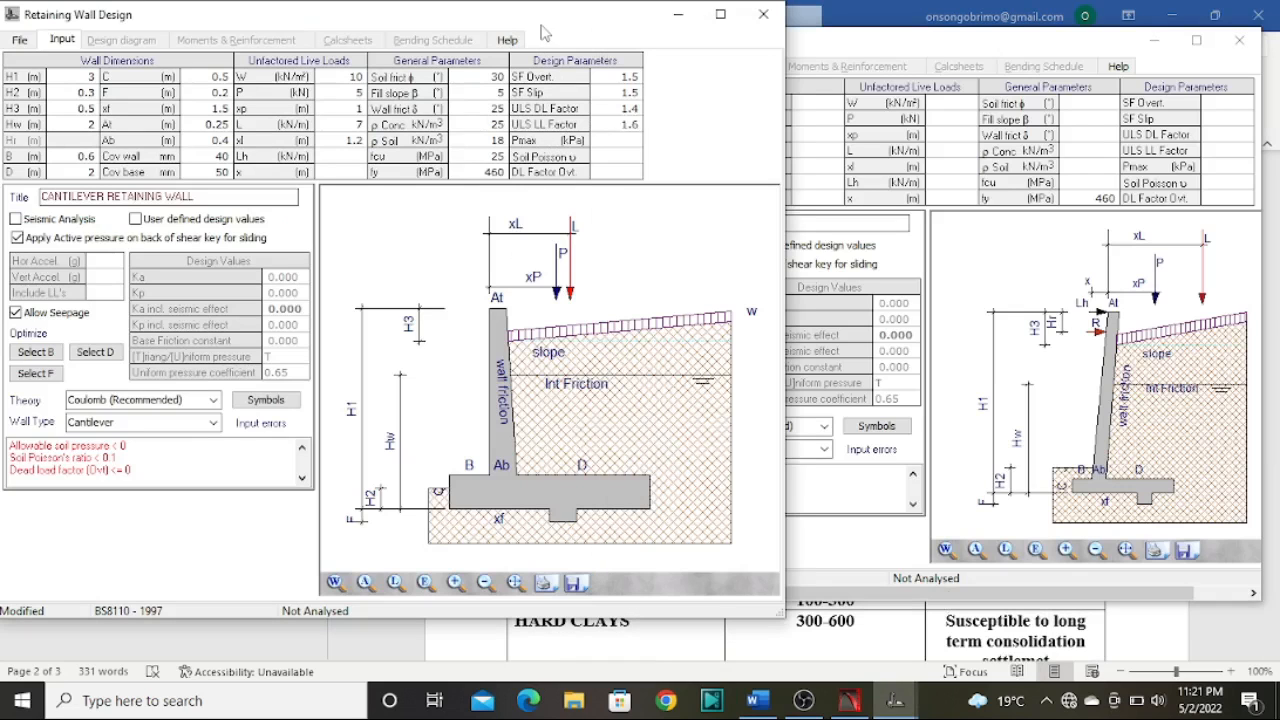
{"action": "left_click", "coordinate": [613, 142]}
{"action": "left_click", "coordinate": [635, 140]}
{"action": "scroll", "coordinate": [613, 200], "scroll_direction": "down", "scroll_amount": 1}
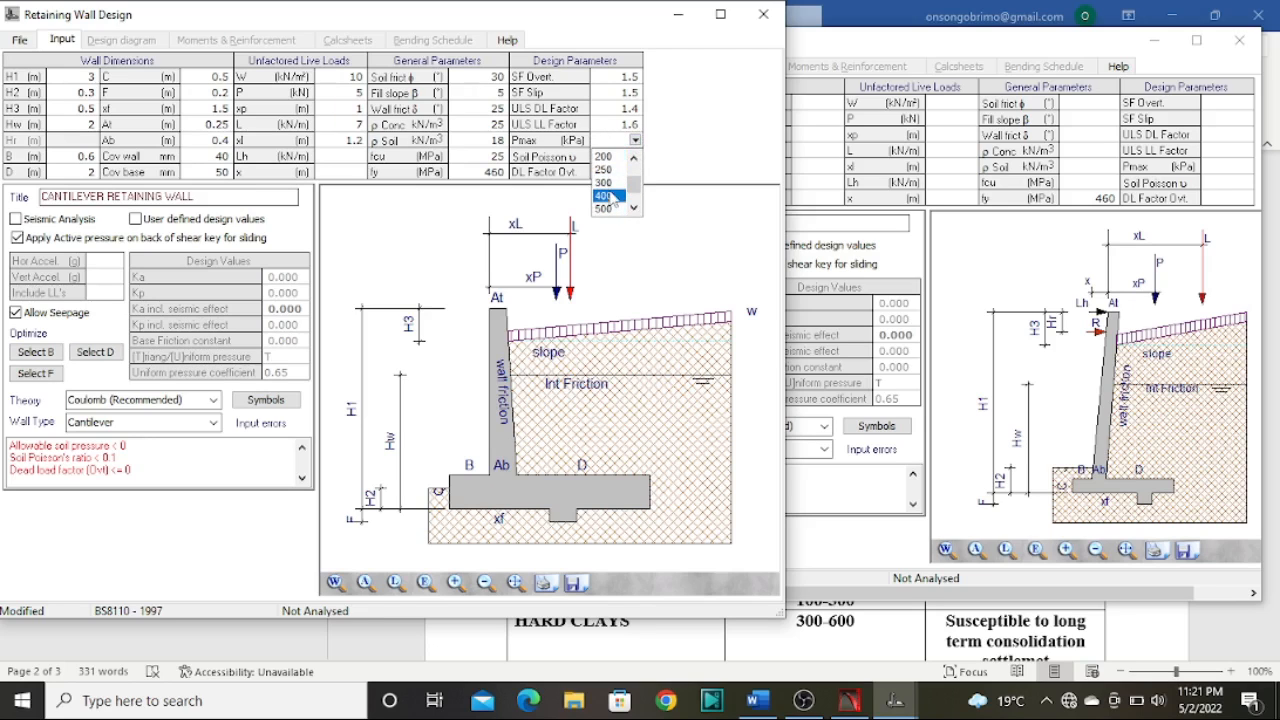
{"action": "left_click", "coordinate": [610, 192]}
Switch to the Word document and examine the table of Poisson's ratios of different soils
{"action": "left_click", "coordinate": [615, 162]}
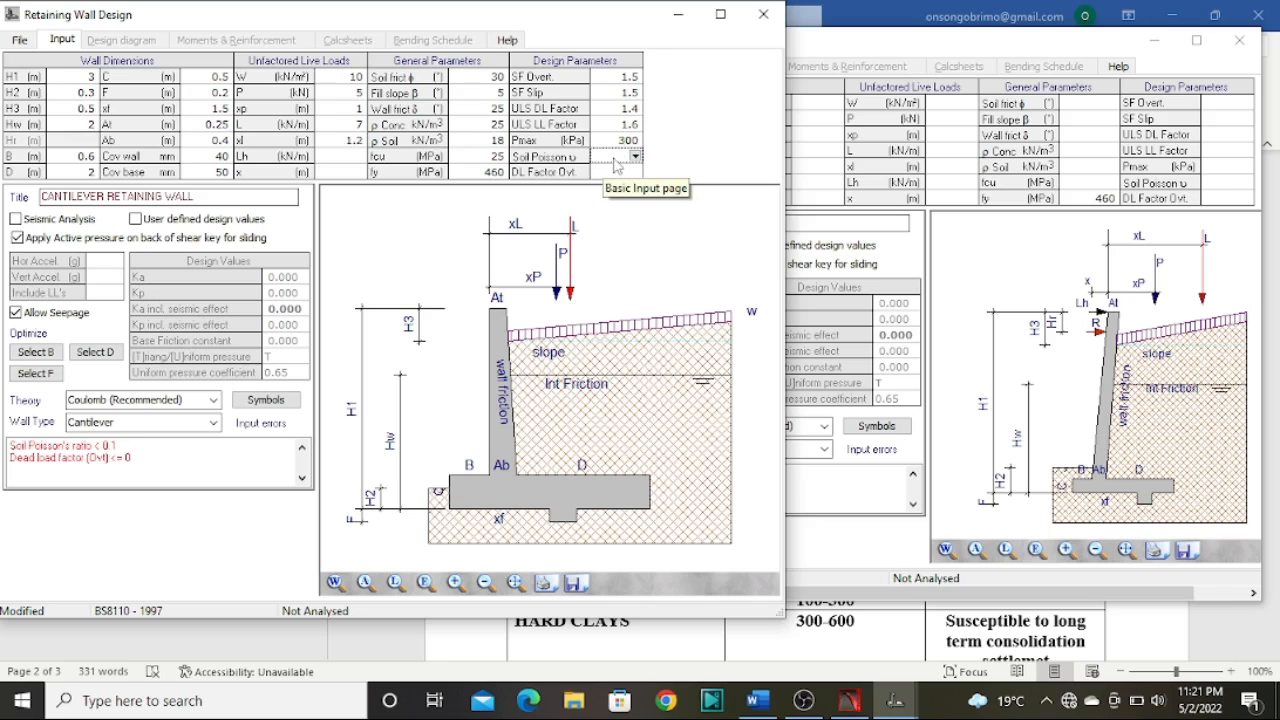
{"action": "left_click", "coordinate": [871, 650]}
{"action": "scroll", "coordinate": [805, 460], "scroll_direction": "down", "scroll_amount": 8}
{"action": "scroll", "coordinate": [795, 386], "scroll_direction": "down", "scroll_amount": 3}
{"action": "scroll", "coordinate": [797, 386], "scroll_direction": "up", "scroll_amount": 15}
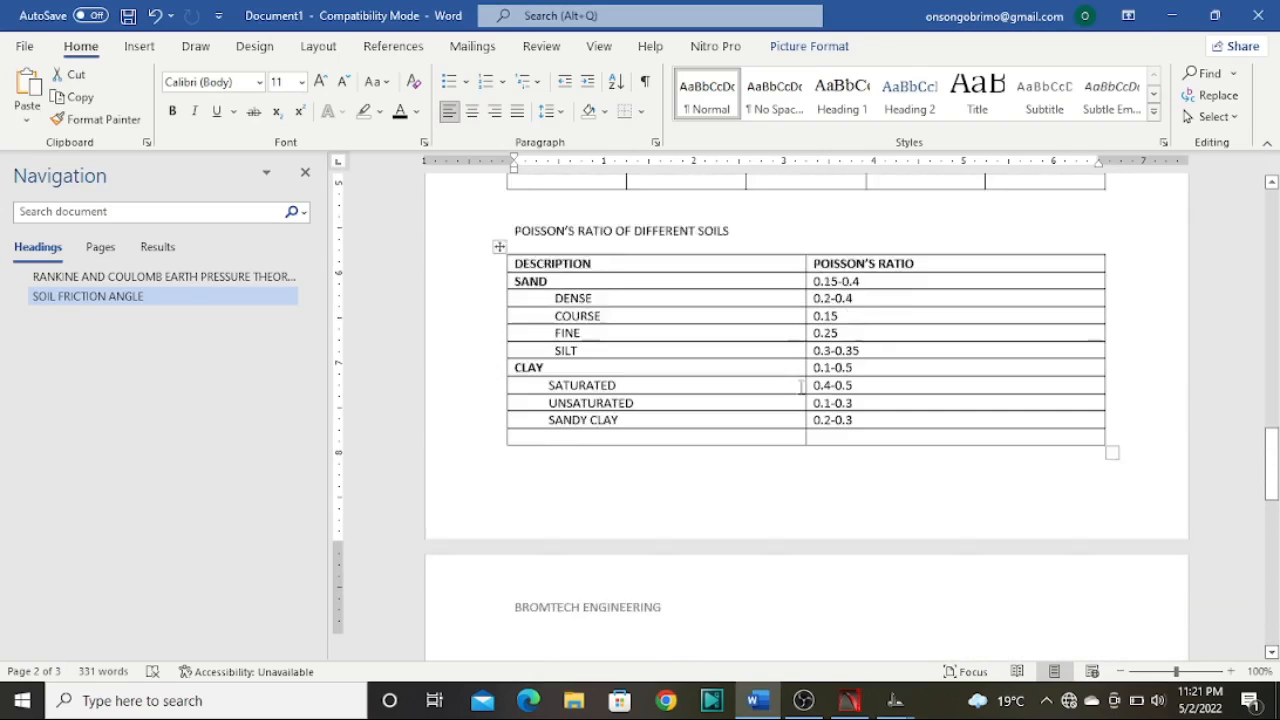
{"action": "scroll", "coordinate": [801, 386], "scroll_direction": "up", "scroll_amount": 2}
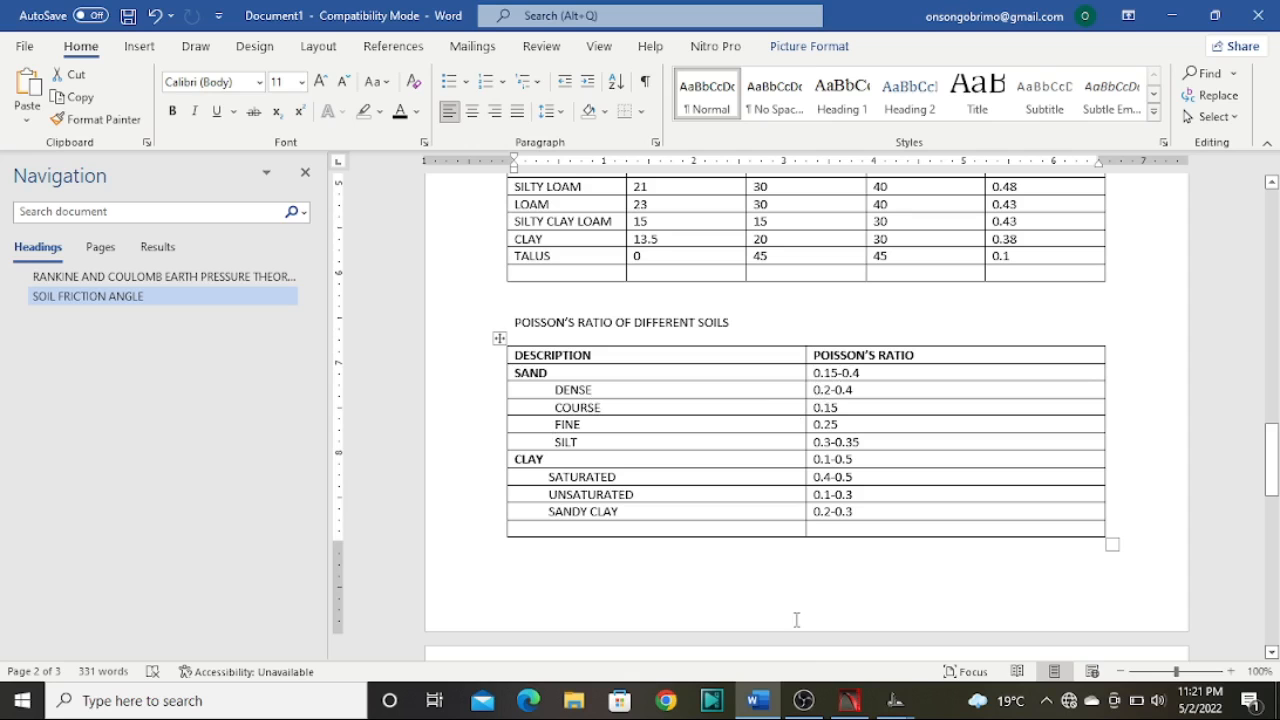
Return to the Prokon cantilever retaining wall design and set the soil Poisson's ratio to 0.2
{"action": "left_click", "coordinate": [851, 704]}
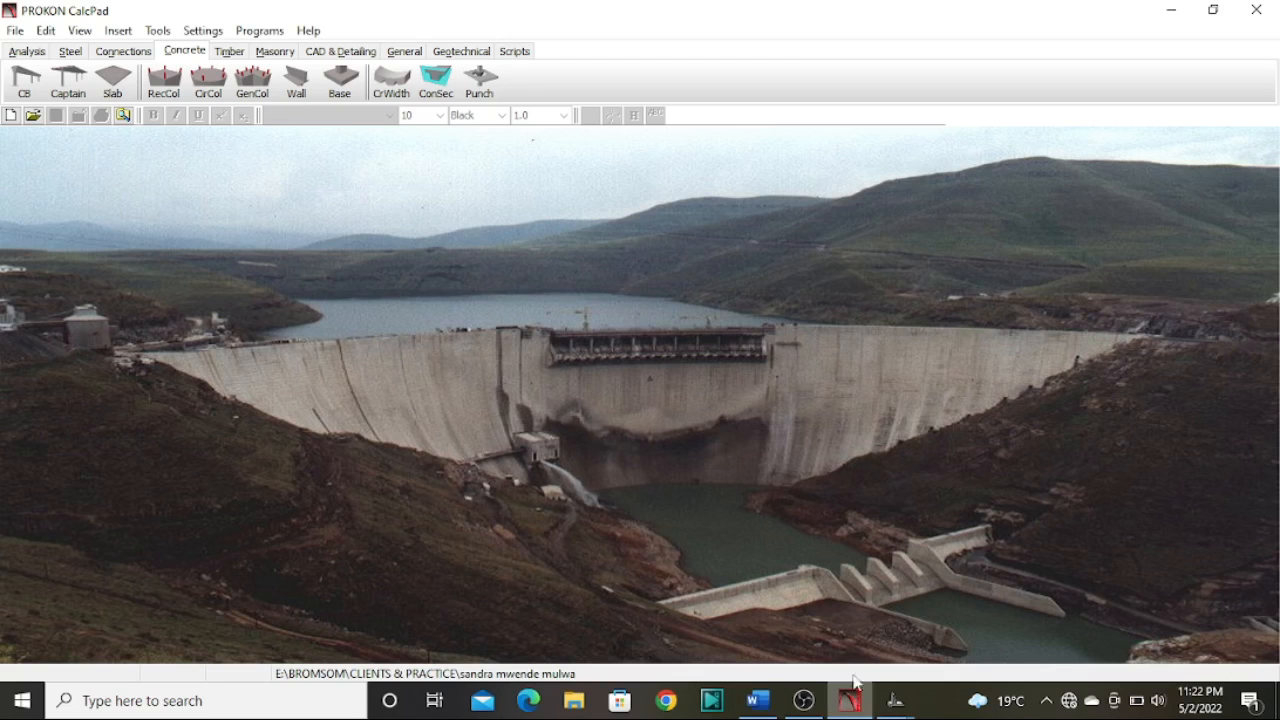
{"action": "mouse_move", "coordinate": [895, 710]}
{"action": "left_click", "coordinate": [828, 625]}
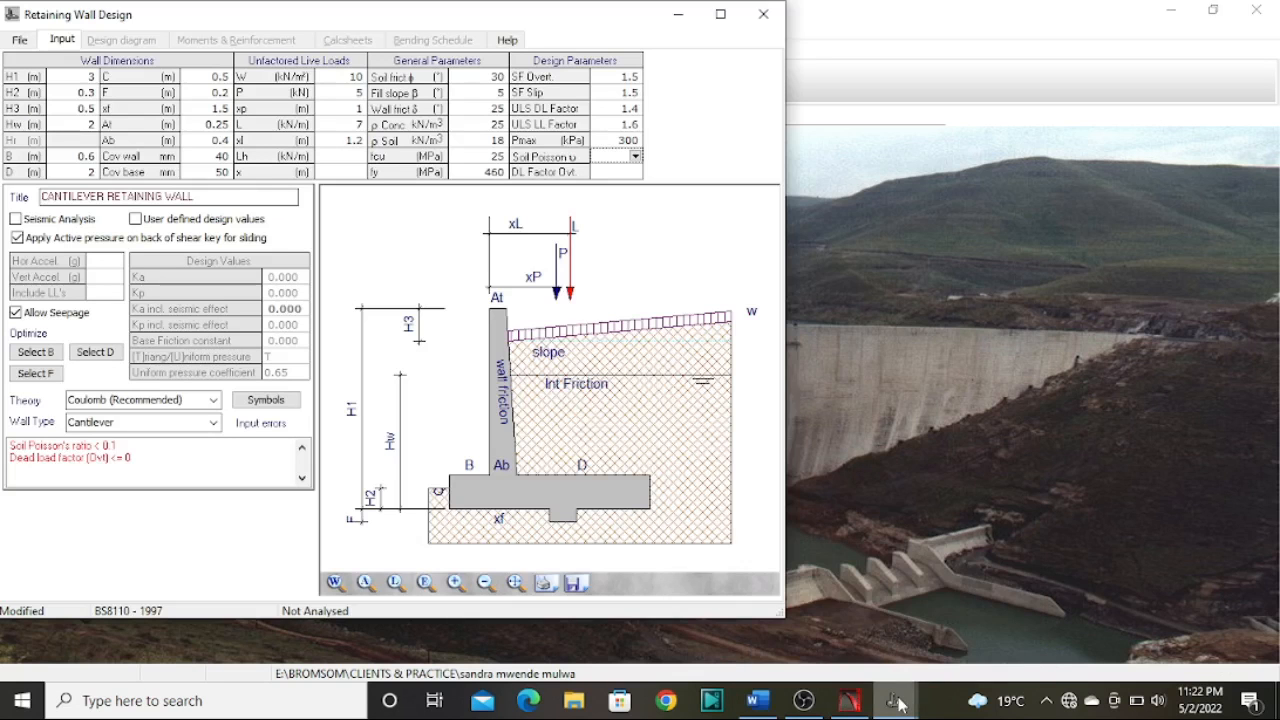
{"action": "left_click", "coordinate": [955, 620]}
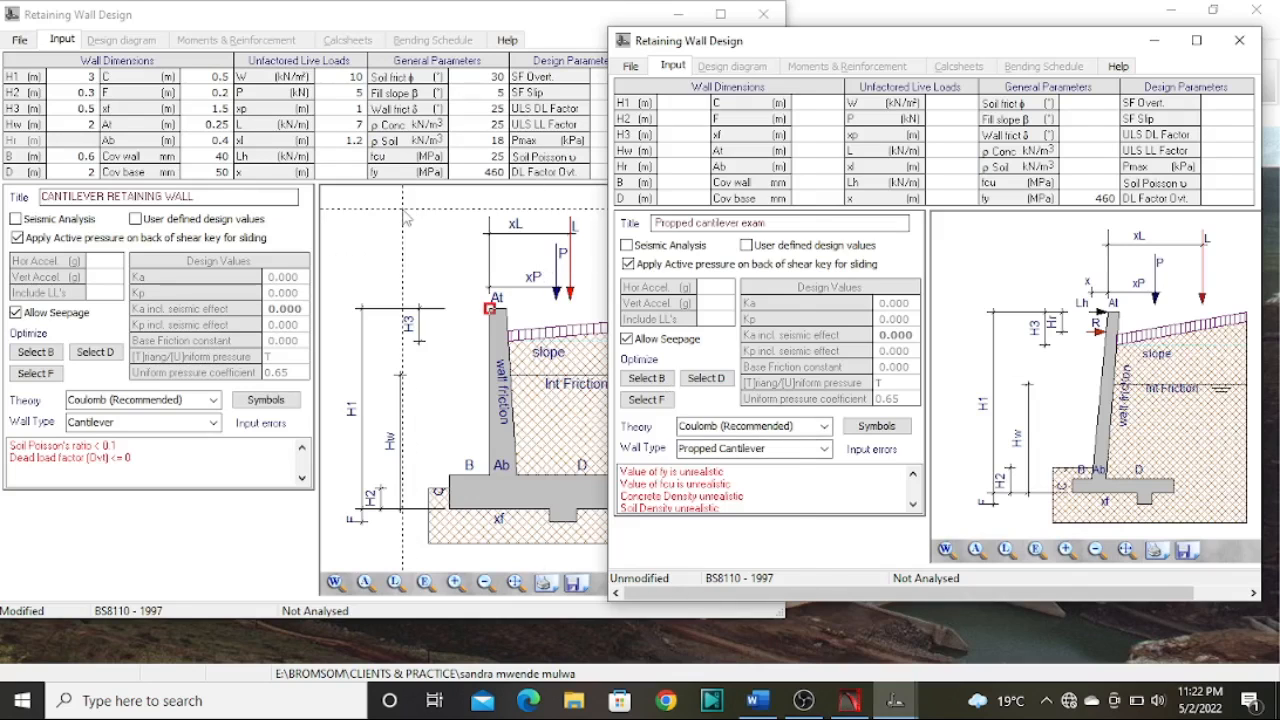
{"action": "left_click", "coordinate": [392, 208]}
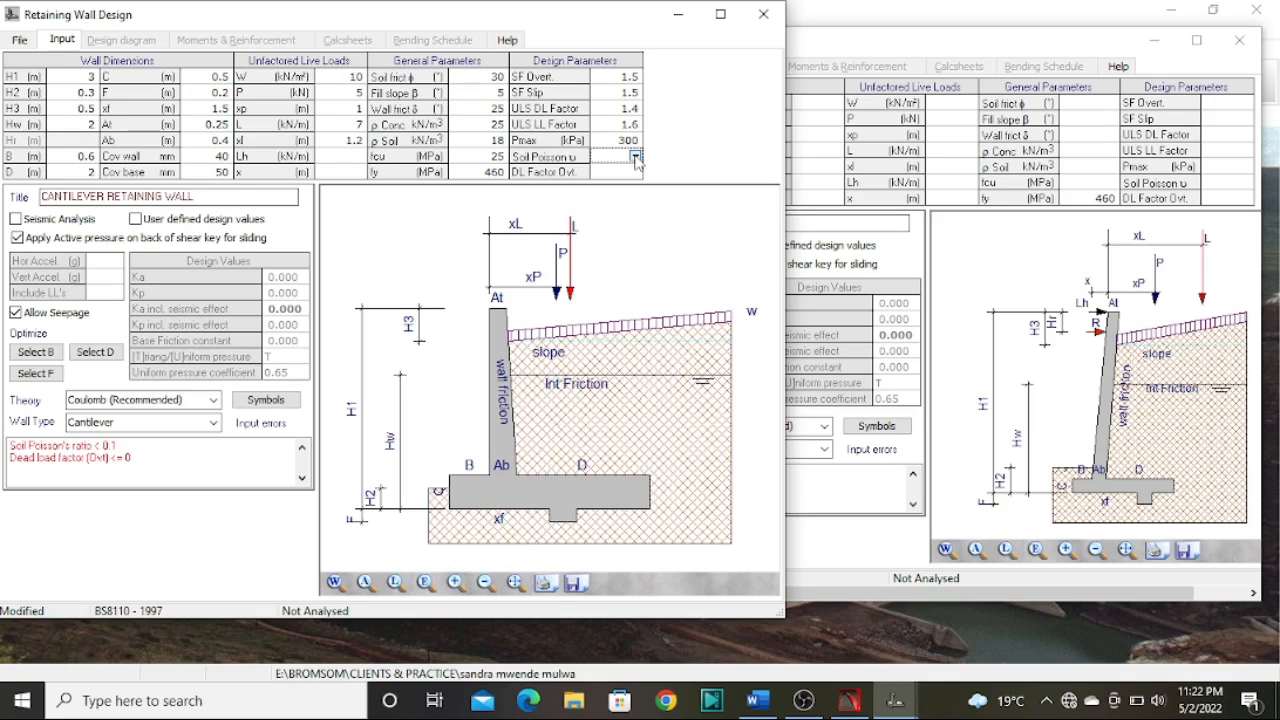
{"action": "left_click", "coordinate": [635, 158]}
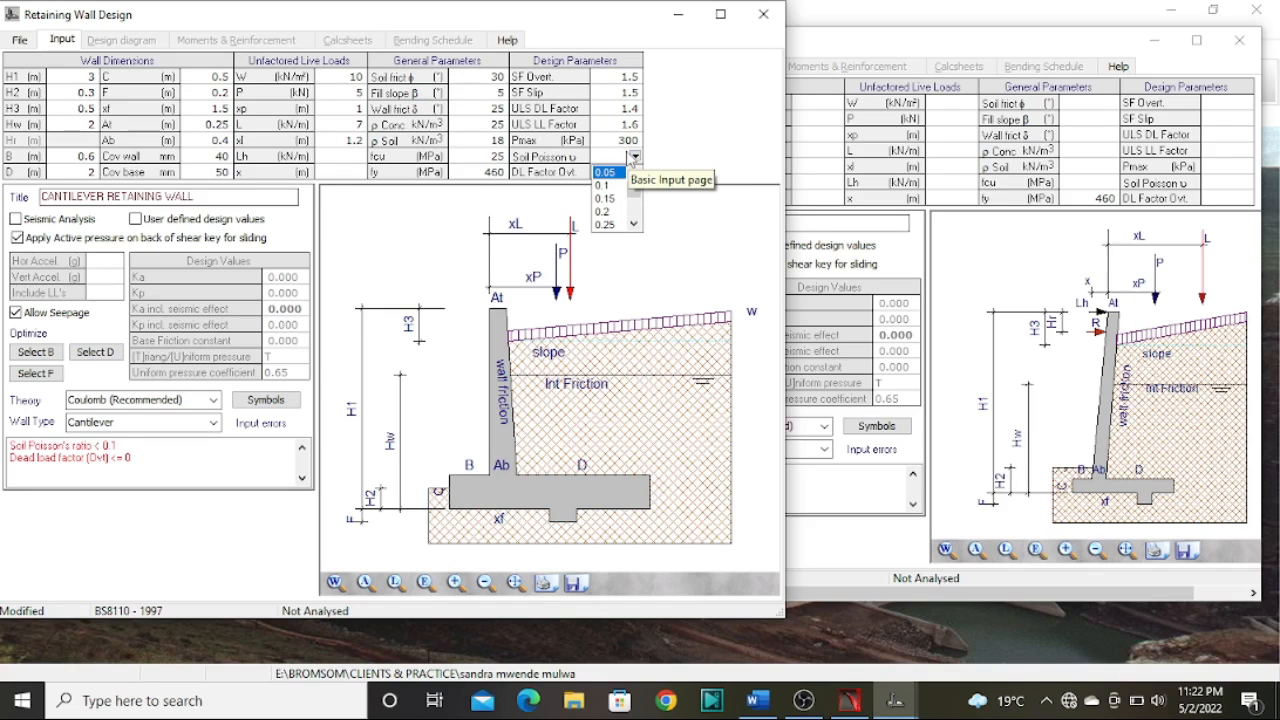
{"action": "left_click", "coordinate": [607, 212]}
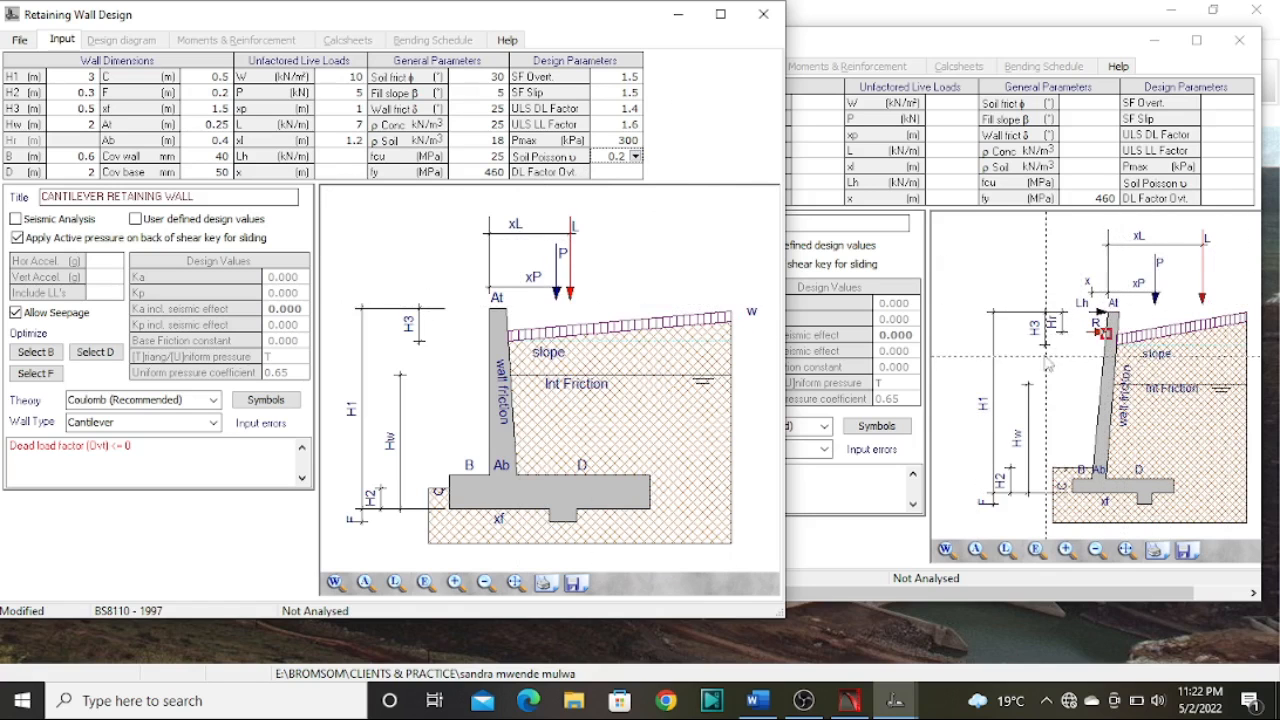
Set the dead load factor for overturning (DL Factor Ovt.) to 1.0
{"action": "left_click", "coordinate": [612, 173]}
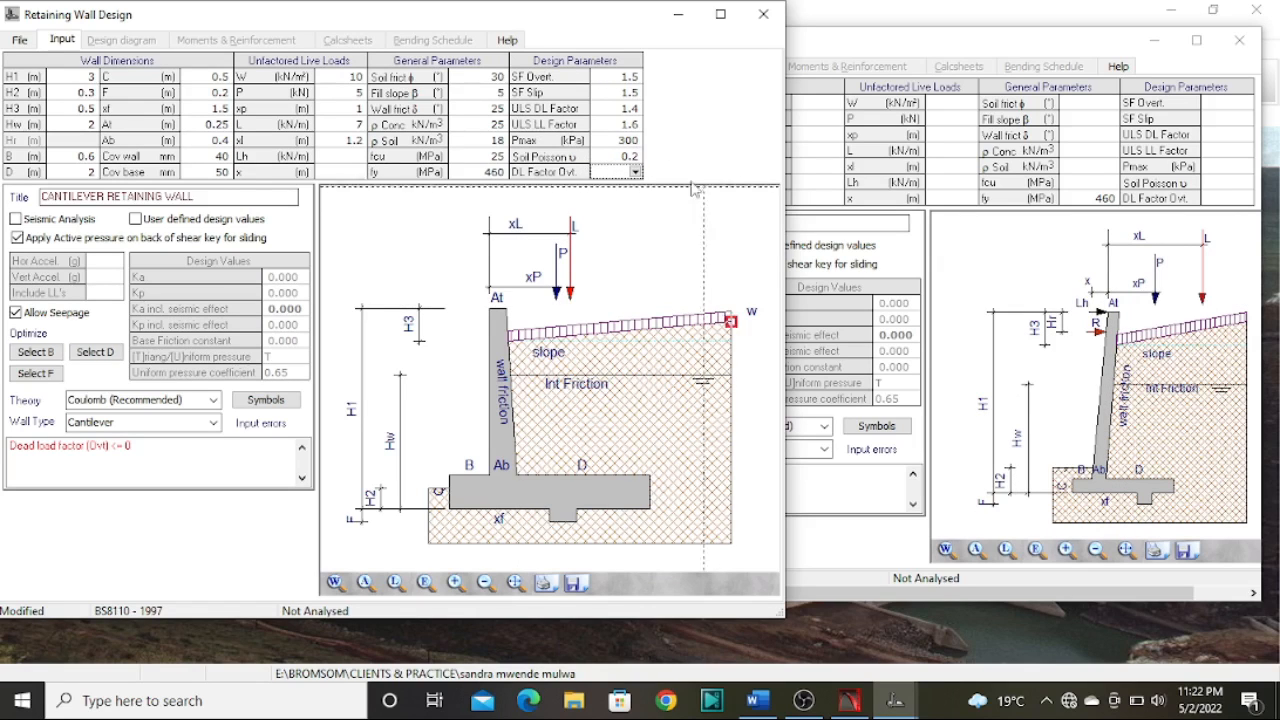
{"action": "left_click", "coordinate": [635, 173]}
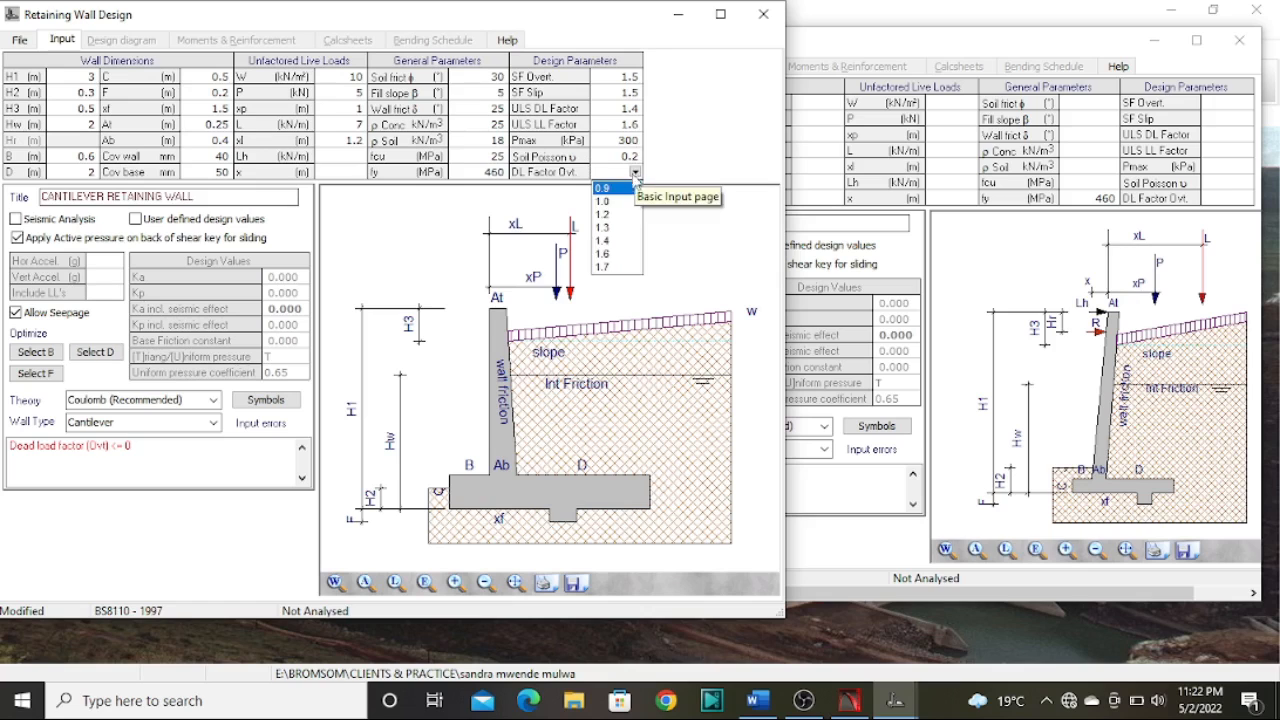
{"action": "left_click", "coordinate": [616, 201]}
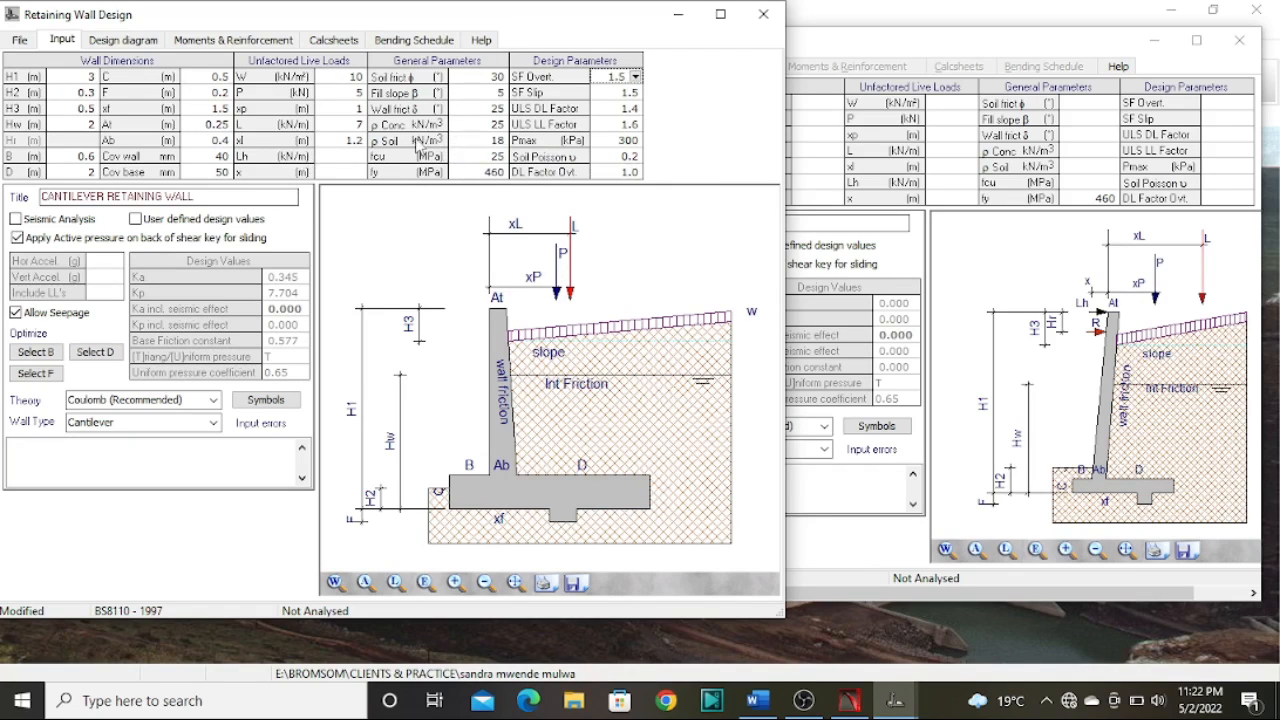
{"action": "scroll", "coordinate": [419, 150], "scroll_direction": "up", "scroll_amount": 4}
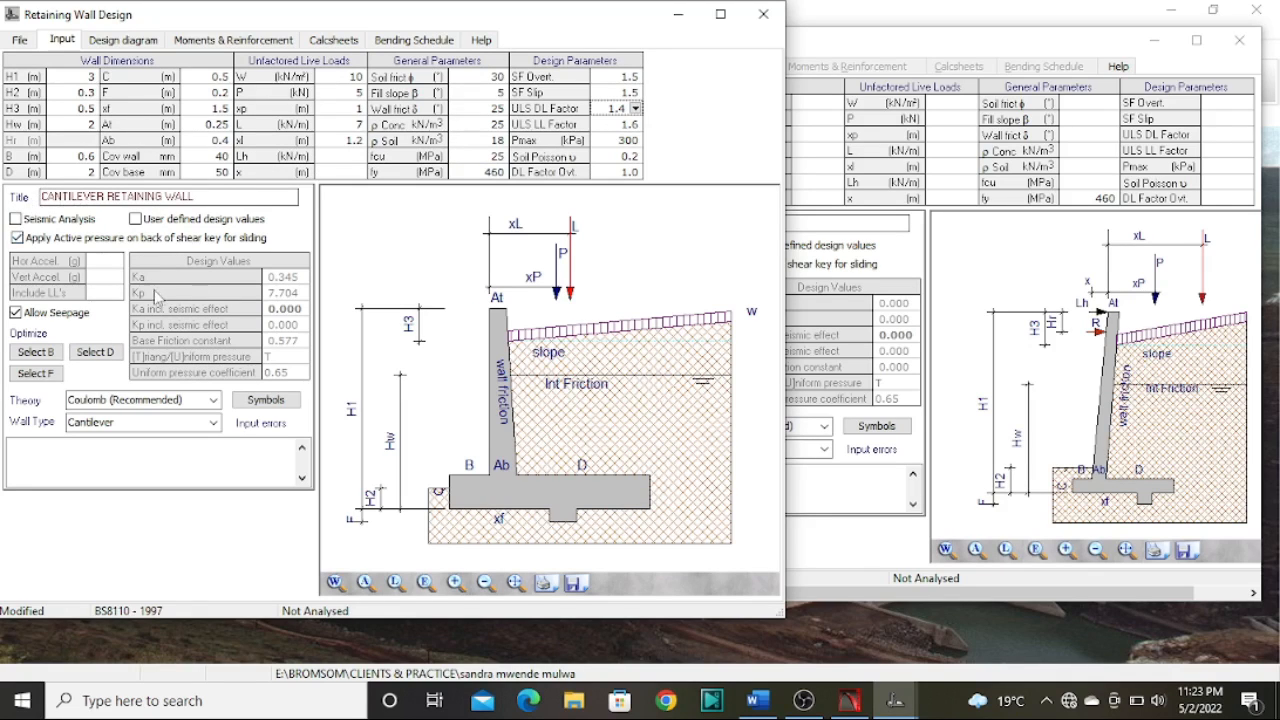
Enable seismic analysis, look through the horizontal and vertical acceleration options without choosing any, and disable seismic analysis again
{"action": "left_click", "coordinate": [16, 219]}
{"action": "left_click", "coordinate": [16, 219]}
{"action": "left_click", "coordinate": [16, 219]}
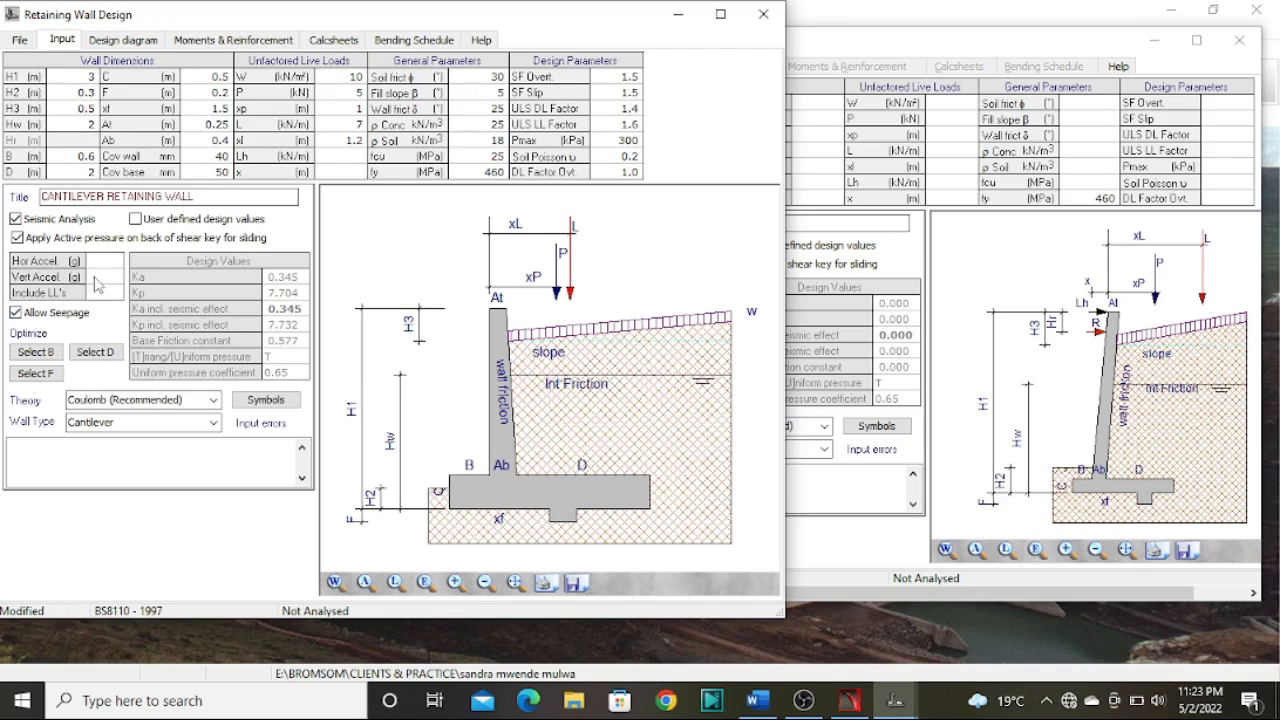
{"action": "left_click", "coordinate": [104, 292]}
{"action": "left_click", "coordinate": [110, 277]}
{"action": "left_click", "coordinate": [104, 261]}
{"action": "left_click", "coordinate": [116, 260]}
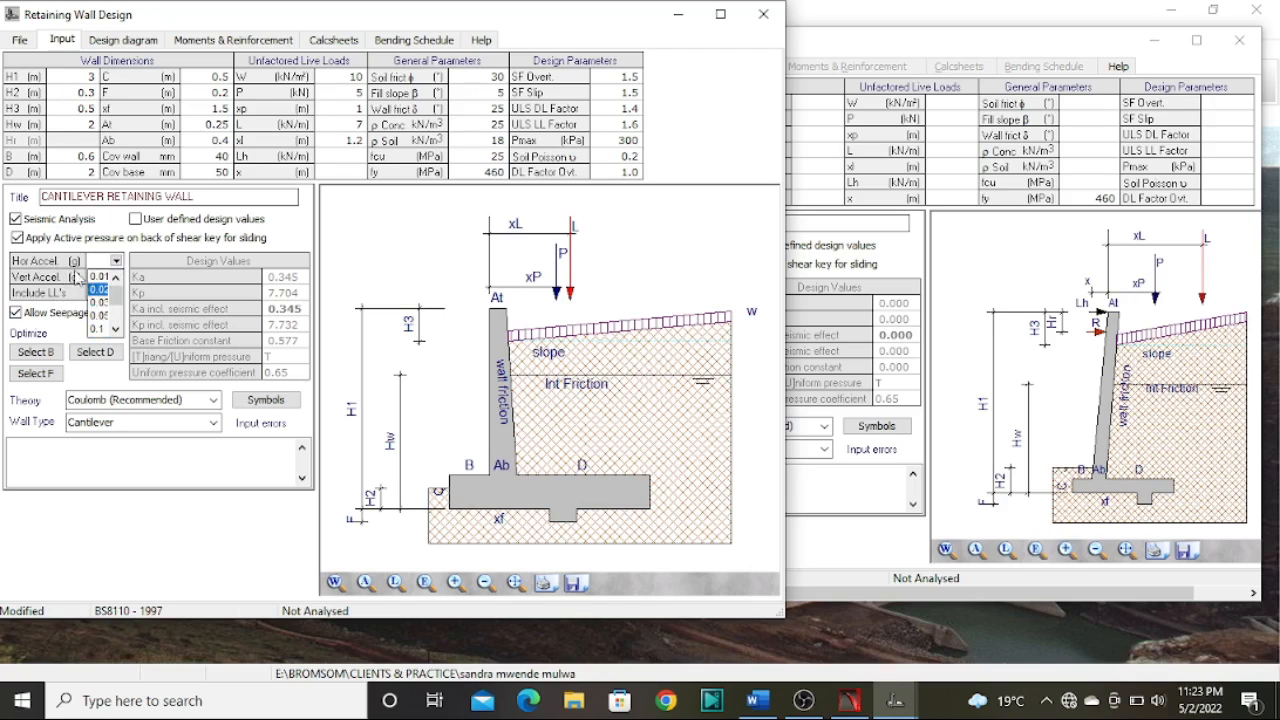
{"action": "left_click", "coordinate": [75, 273]}
{"action": "left_click", "coordinate": [95, 283]}
{"action": "left_click", "coordinate": [116, 277]}
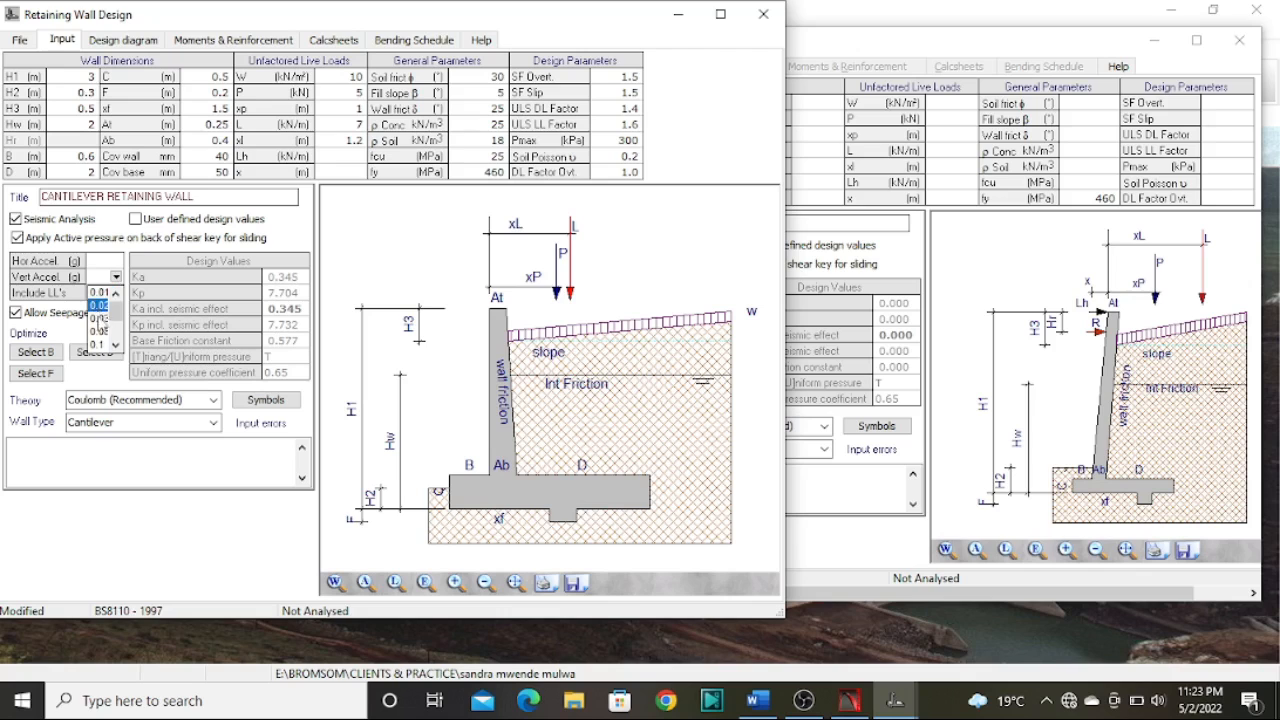
{"action": "left_click", "coordinate": [80, 276]}
{"action": "double_click", "coordinate": [98, 261]}
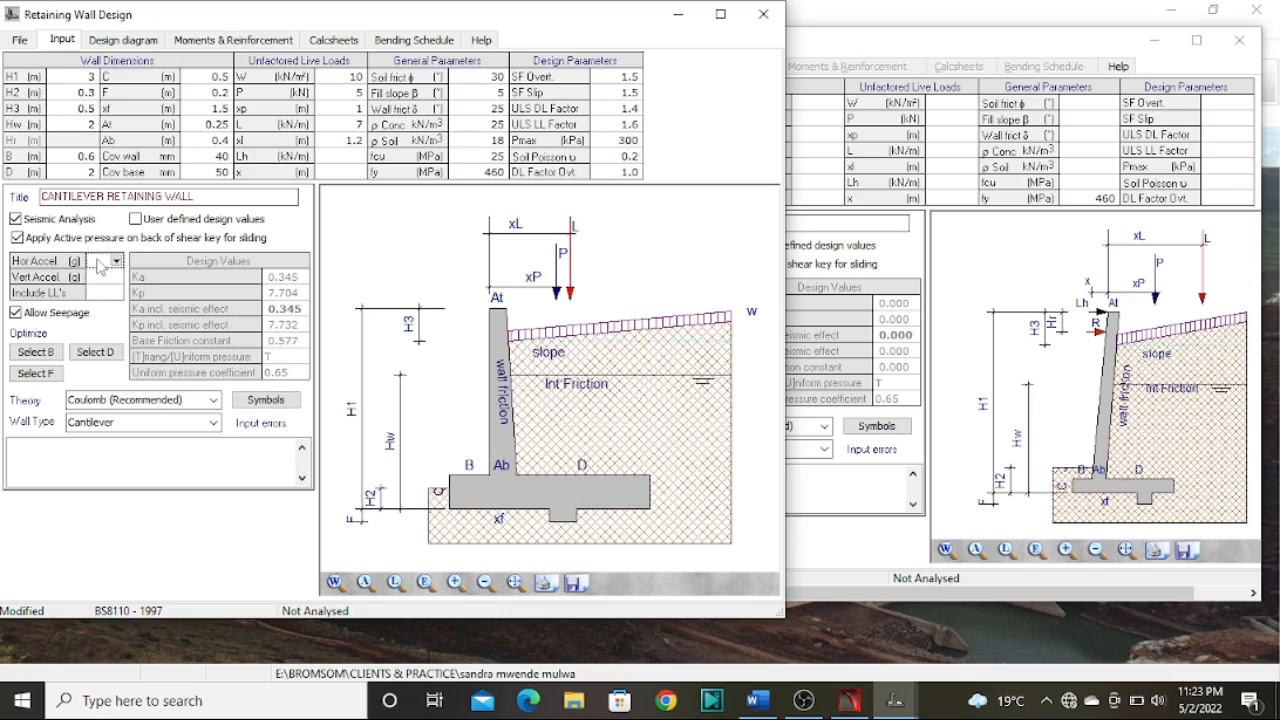
{"action": "left_click", "coordinate": [100, 293]}
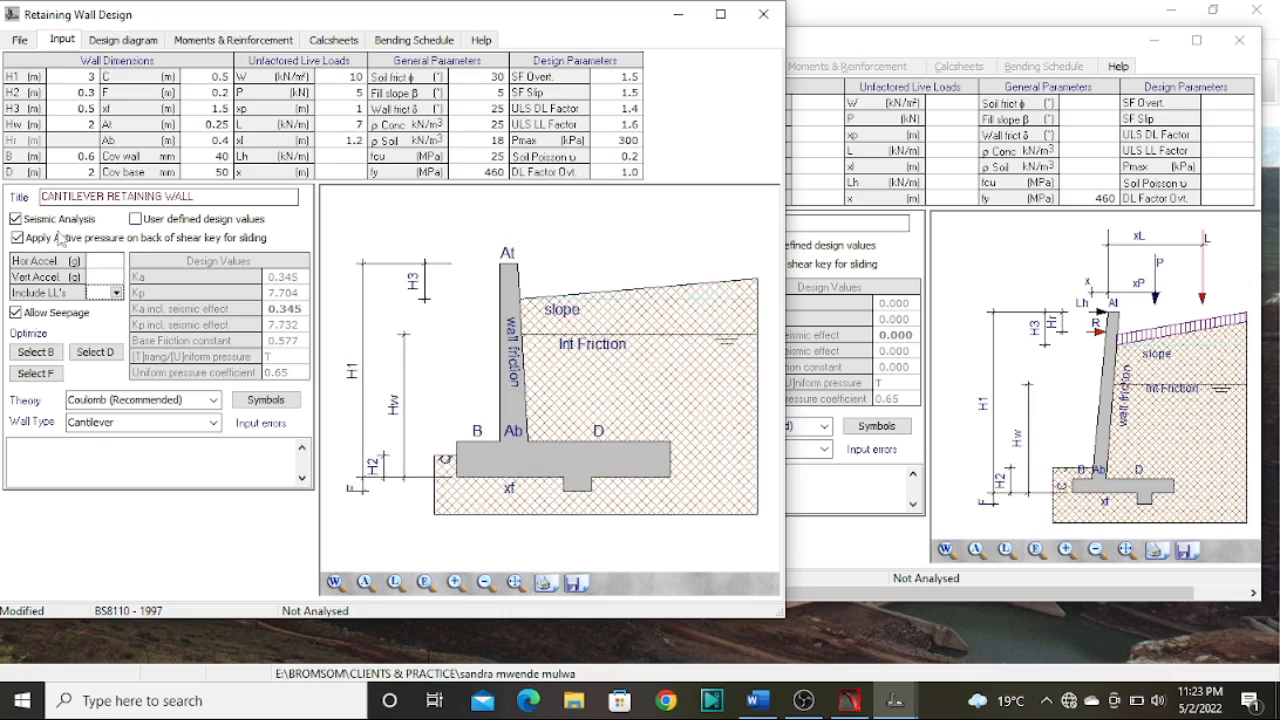
{"action": "left_click", "coordinate": [17, 219]}
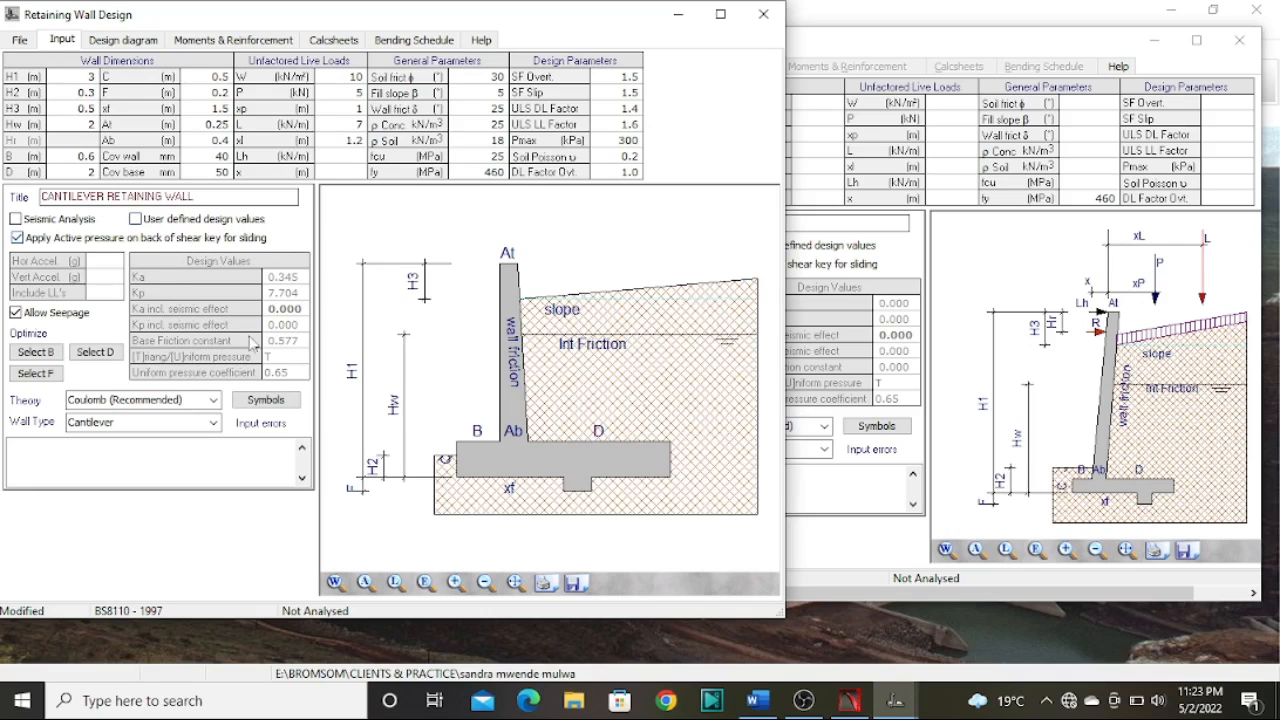
Switch user defined design values on and off again, and view the wall's symbol definitions
{"action": "left_click", "coordinate": [136, 219]}
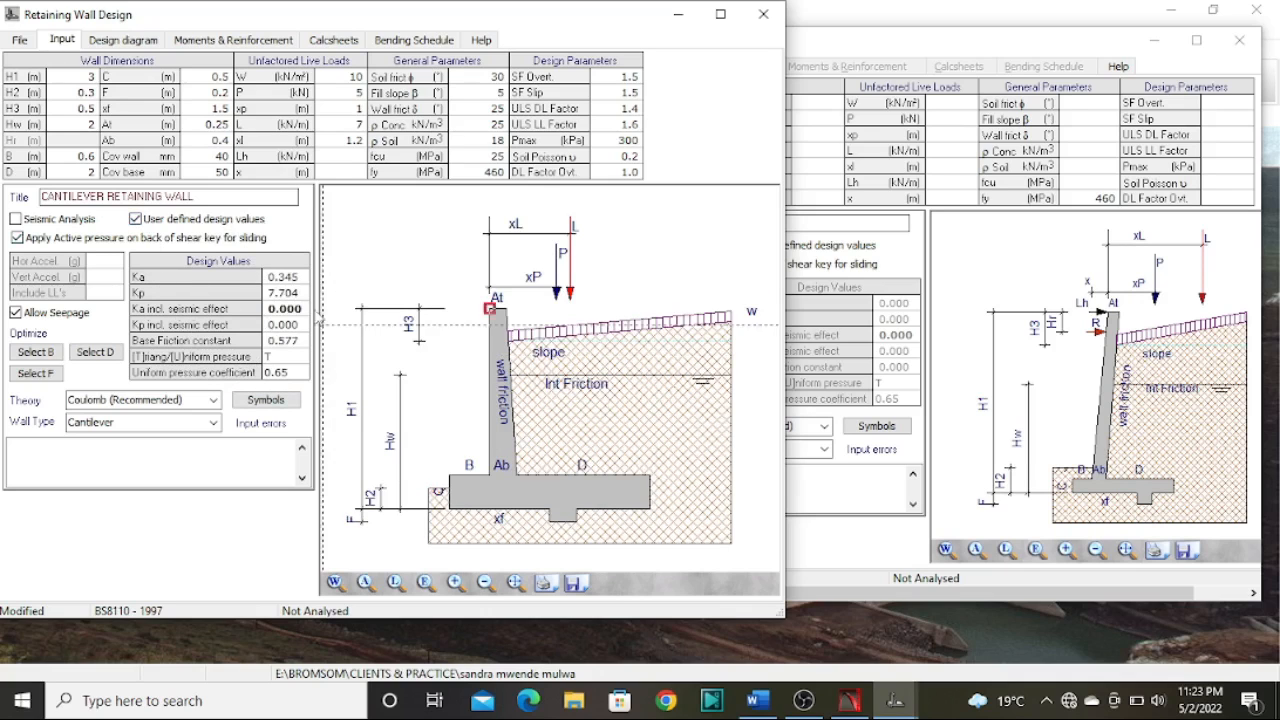
{"action": "left_click", "coordinate": [138, 220]}
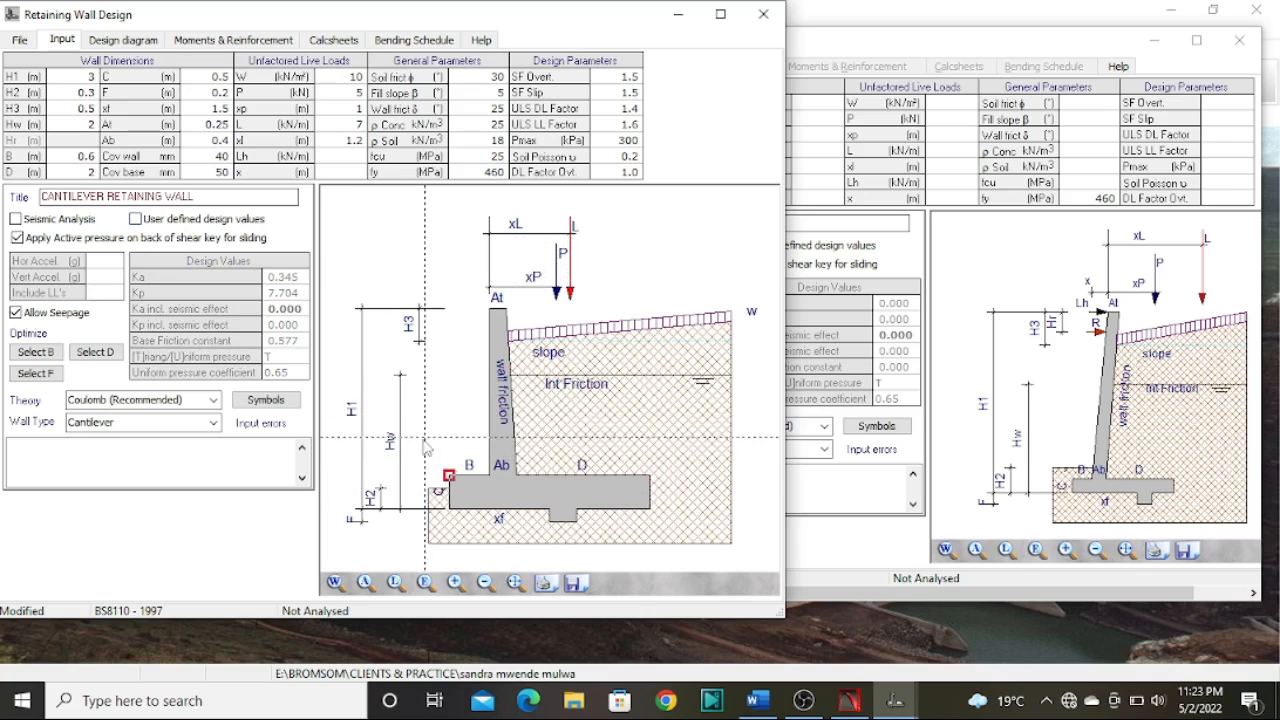
{"action": "left_click", "coordinate": [268, 406]}
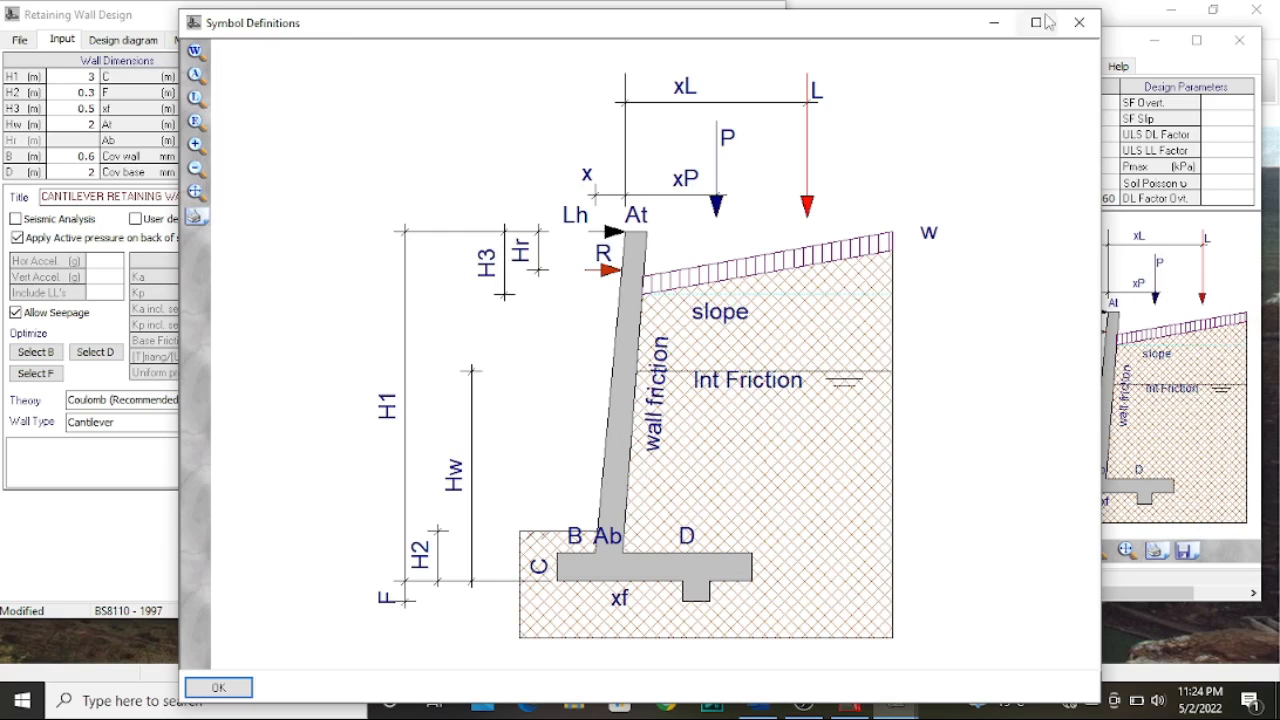
{"action": "left_click", "coordinate": [1080, 22]}
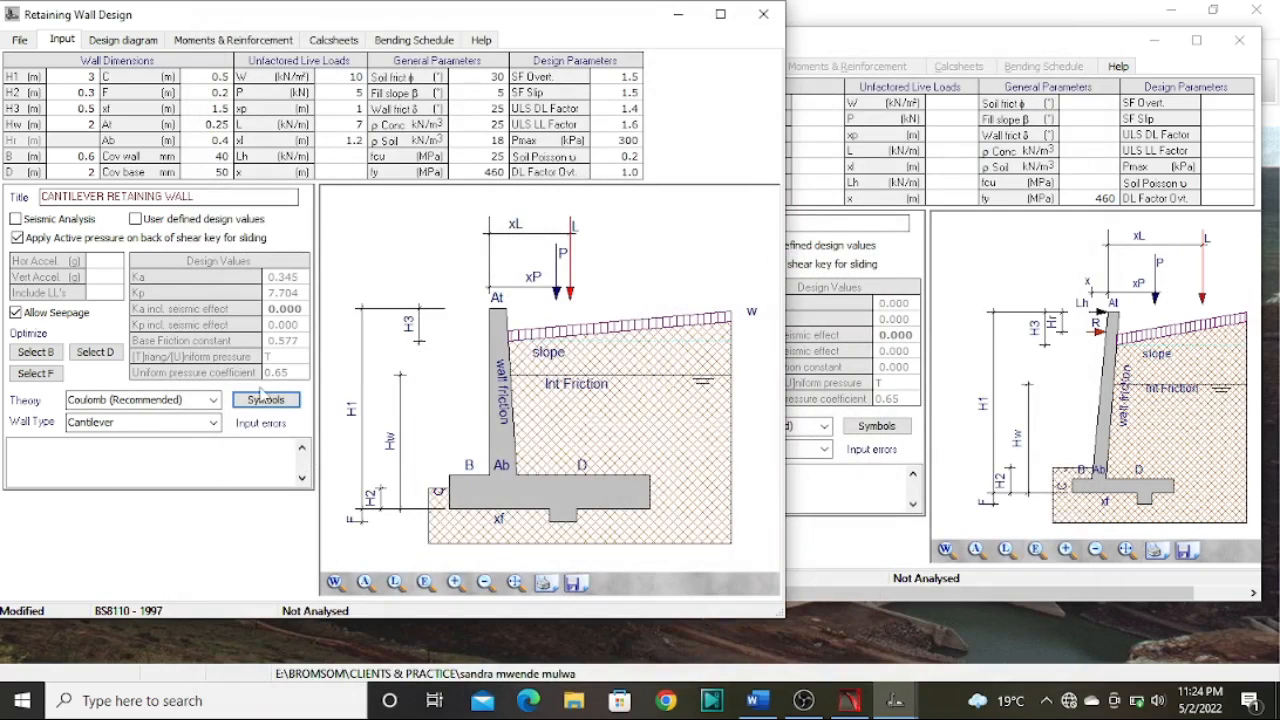
Analyse the wall and examine its design diagram, results summary, and bending moment and reinforcement diagrams
{"action": "left_click", "coordinate": [121, 41]}
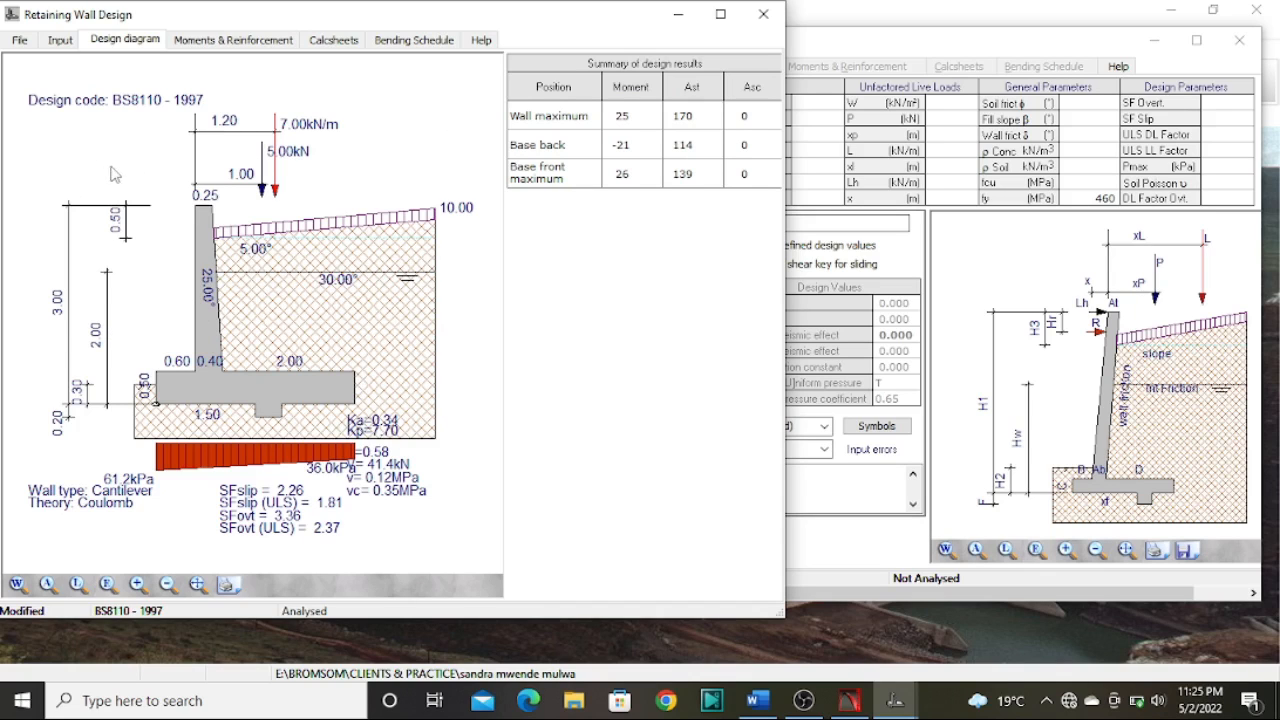
{"action": "left_click", "coordinate": [212, 42]}
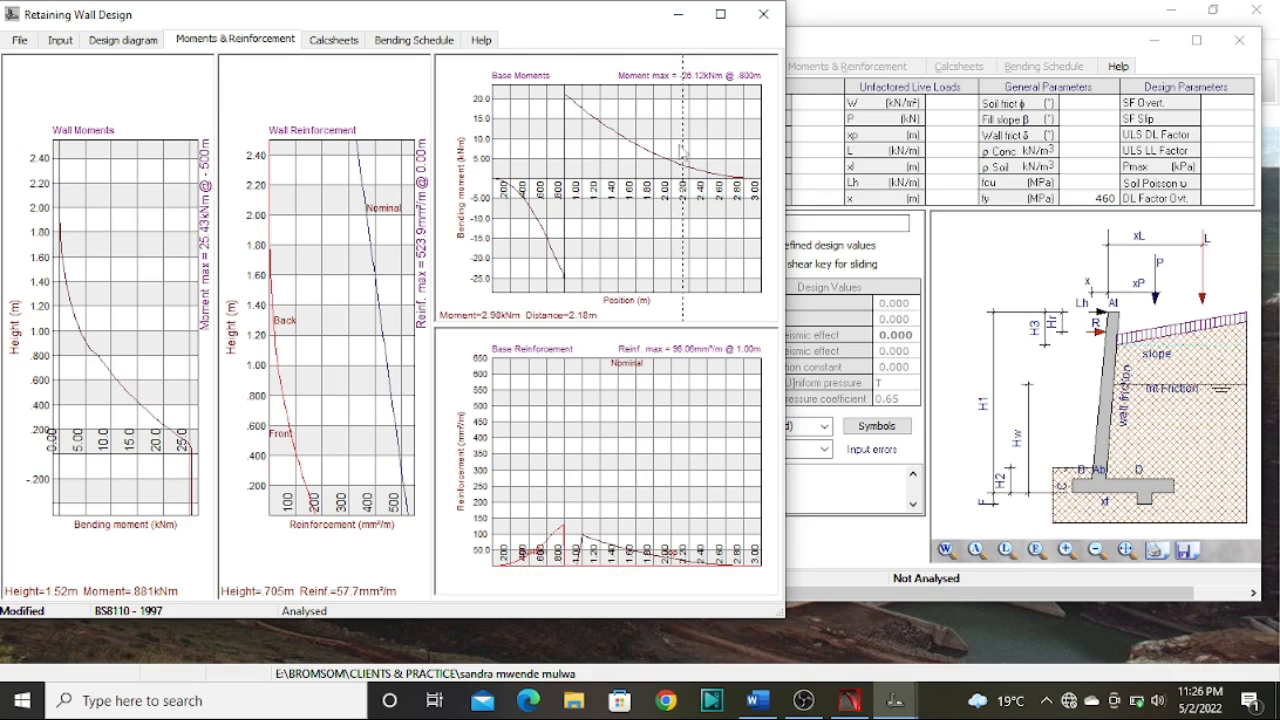
{"action": "left_click", "coordinate": [60, 42]}
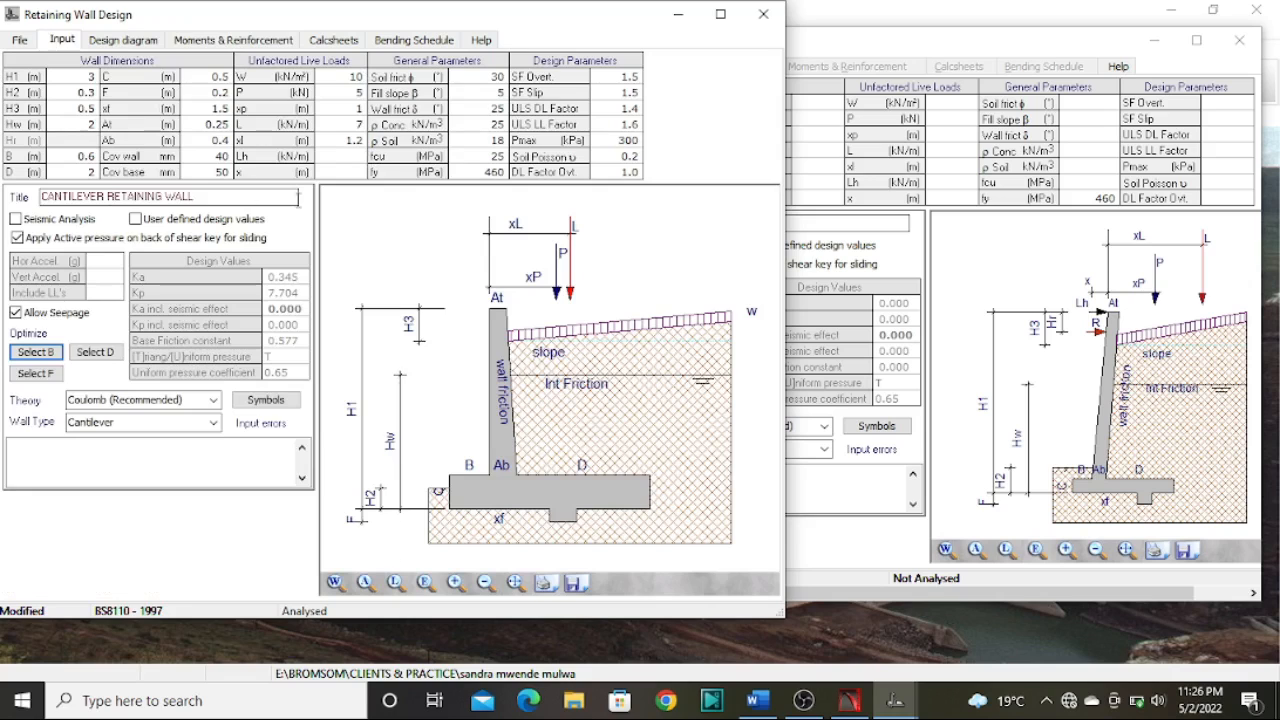
{"action": "left_click", "coordinate": [232, 40]}
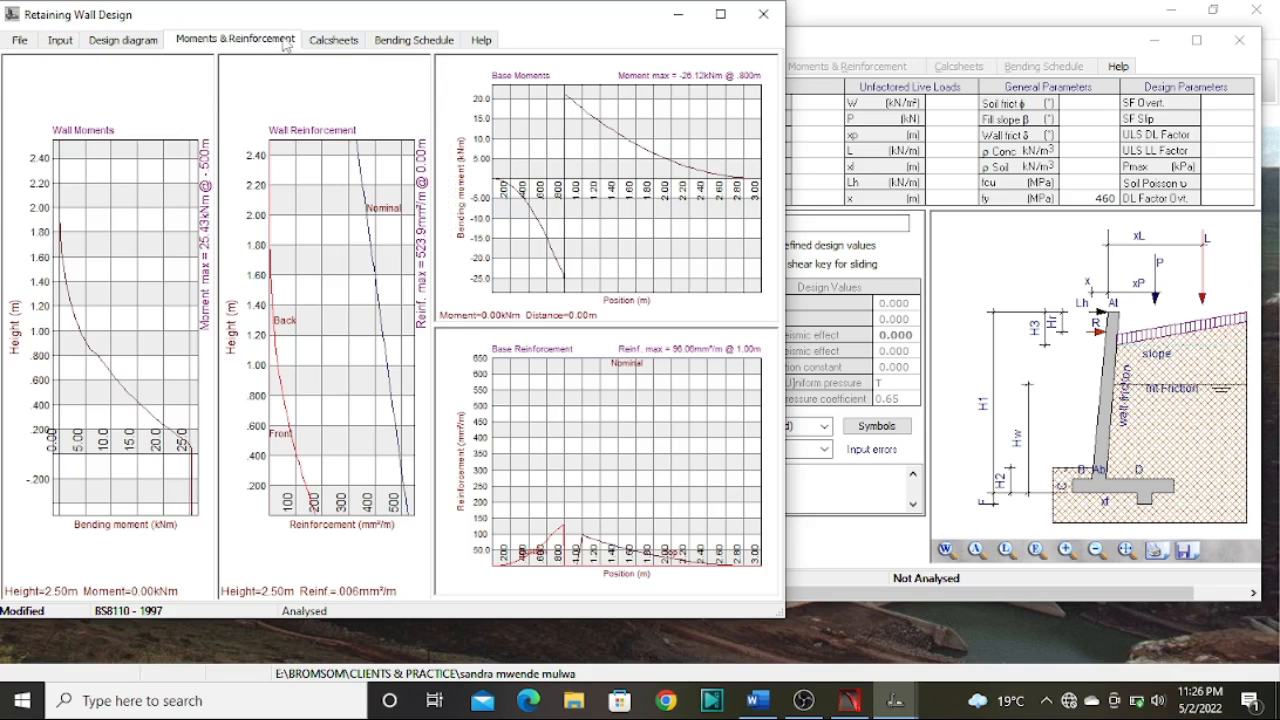
Examine the calculation sheets and their output options, leaving the options dialog without applying changes
{"action": "left_click", "coordinate": [330, 42]}
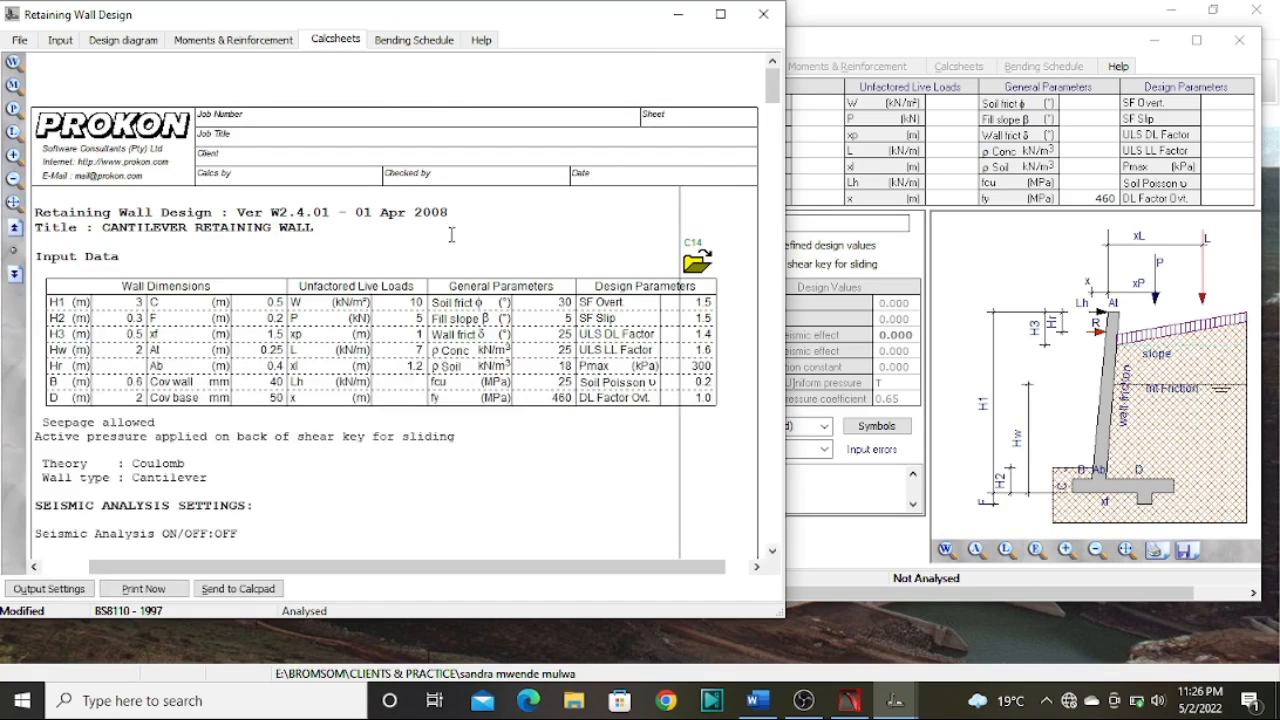
{"action": "scroll", "coordinate": [434, 349], "scroll_direction": "down", "scroll_amount": 10}
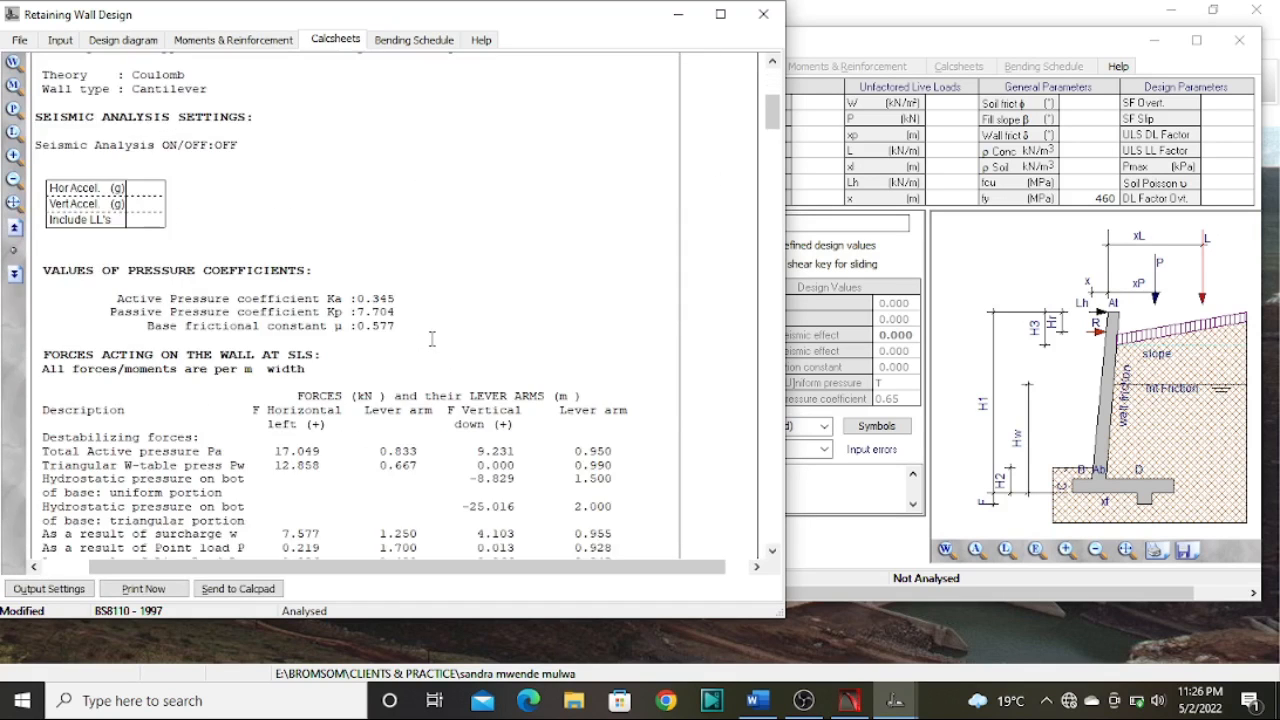
{"action": "left_click", "coordinate": [40, 590]}
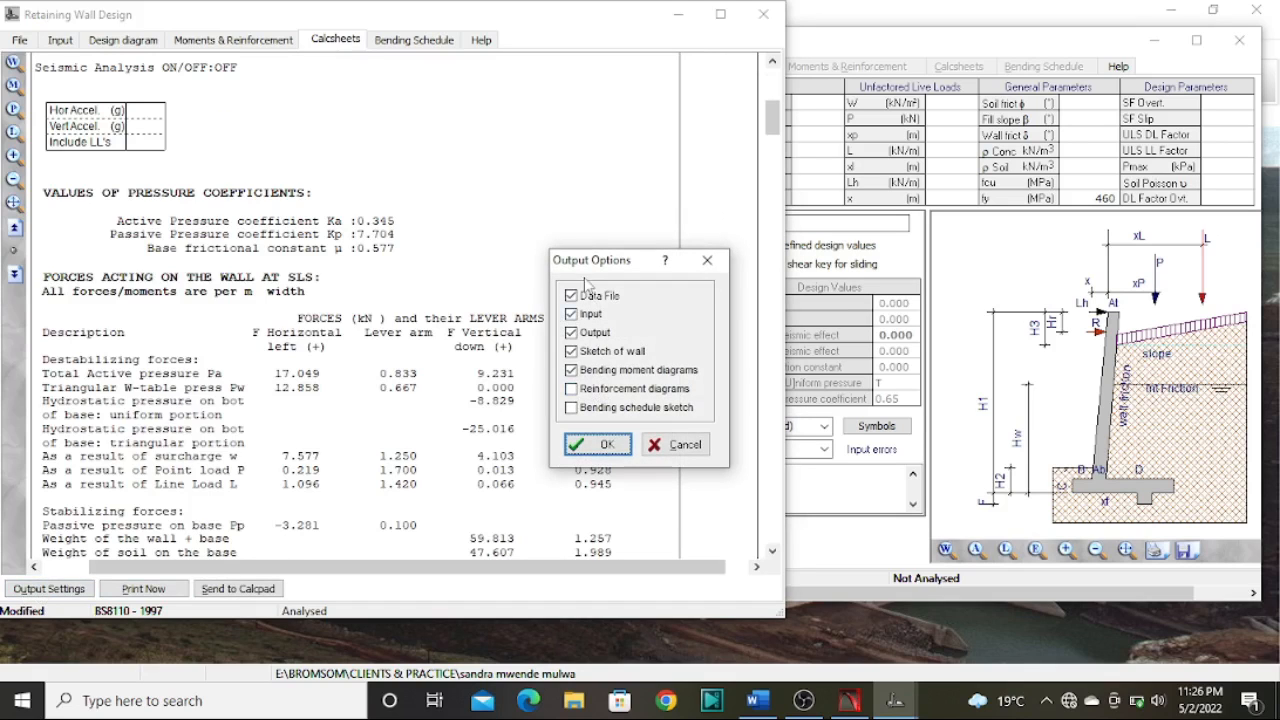
{"action": "left_click", "coordinate": [571, 407]}
{"action": "left_click", "coordinate": [571, 370]}
{"action": "left_click", "coordinate": [571, 407]}
{"action": "left_click", "coordinate": [706, 261]}
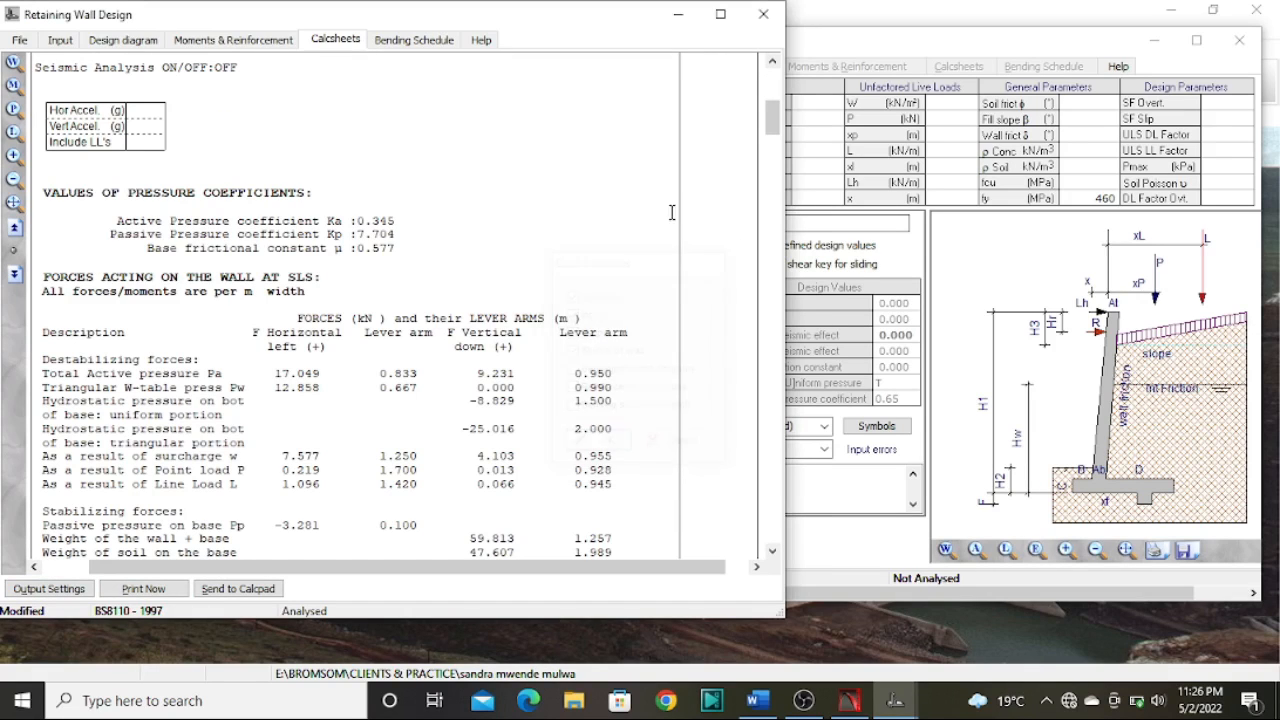
Show the wall's bending schedule, close the second retaining wall window, and maximize the remaining one
{"action": "left_click", "coordinate": [414, 42]}
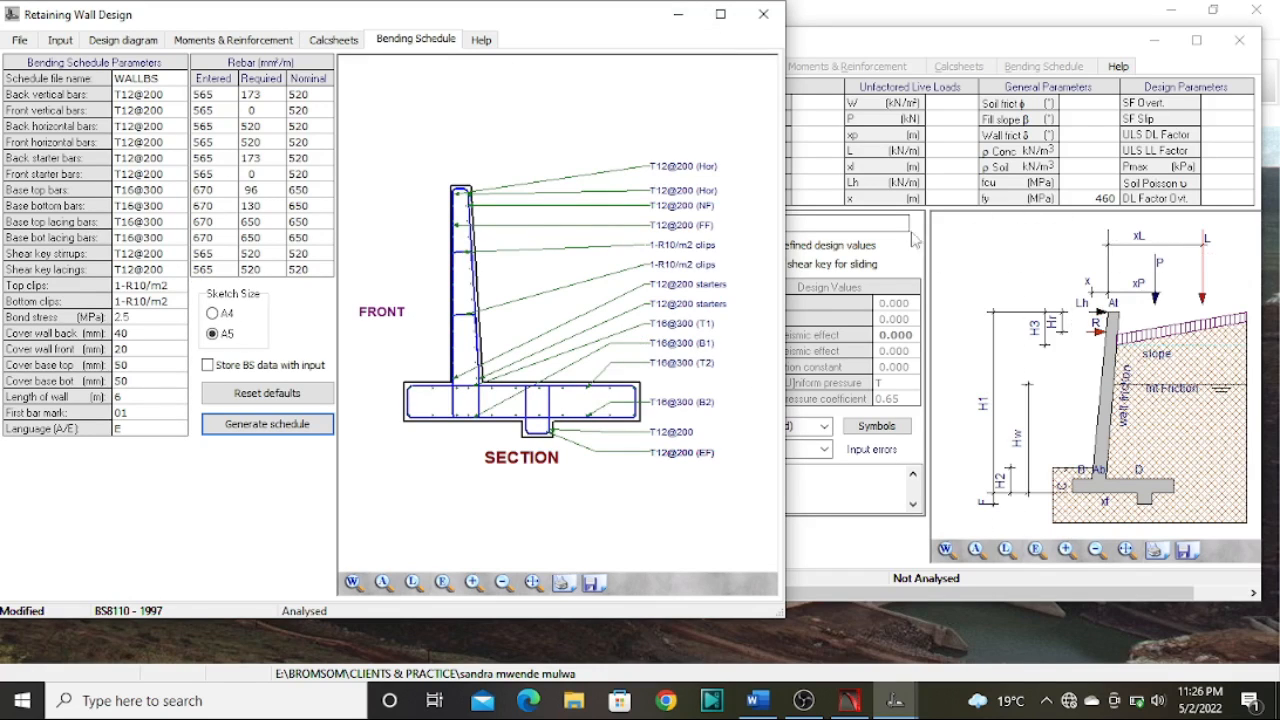
{"action": "left_click", "coordinate": [1236, 40]}
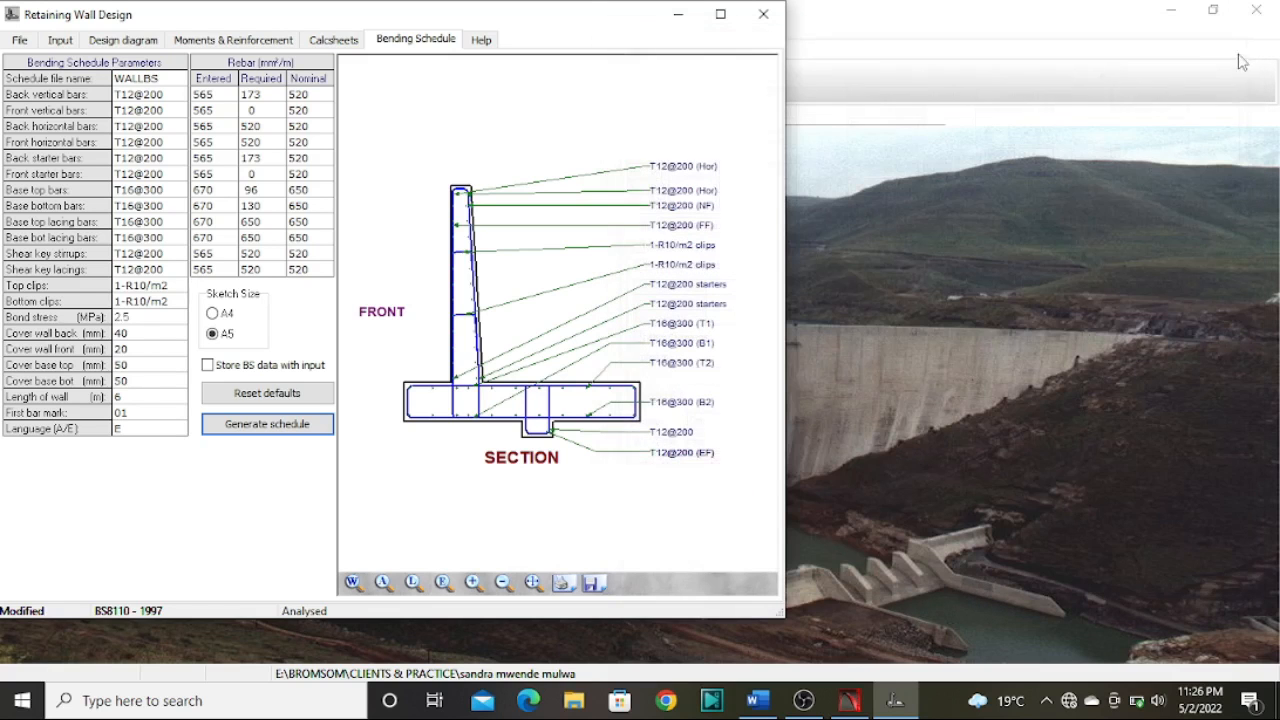
{"action": "left_click", "coordinate": [731, 20]}
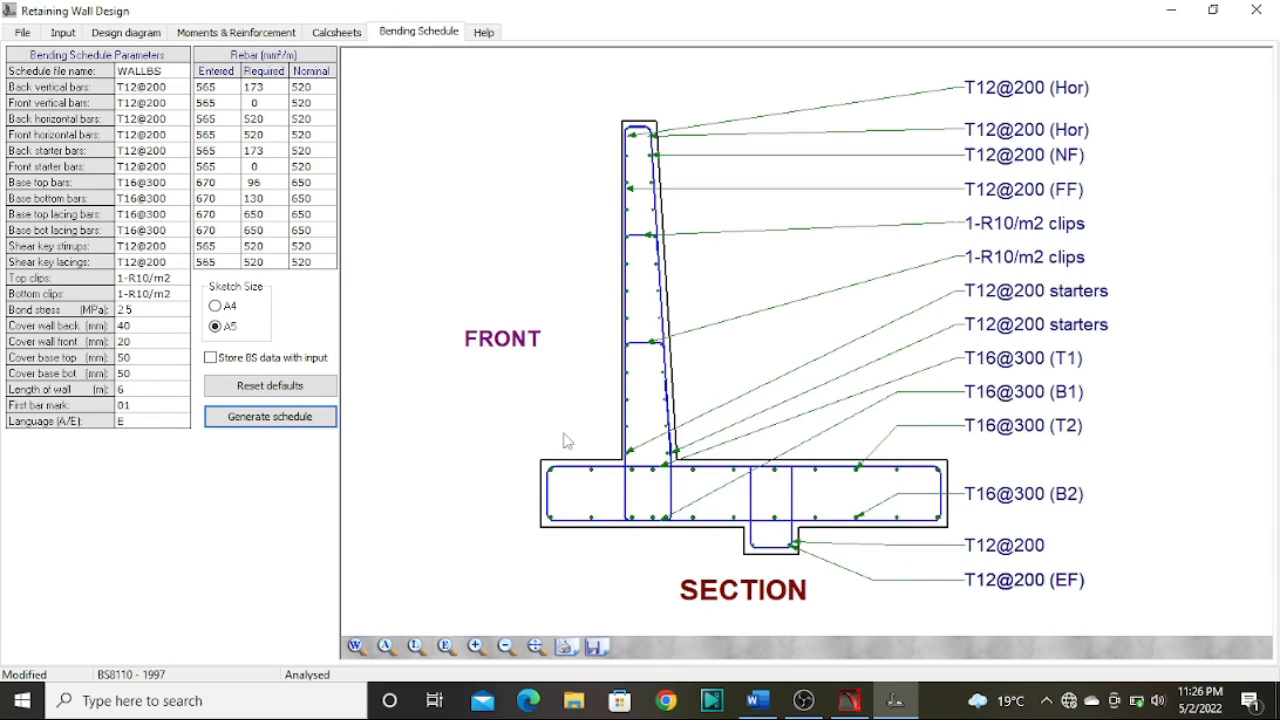
Set the back vertical bars in the bending schedule to T16@200
{"action": "left_click", "coordinate": [156, 90]}
{"action": "left_click", "coordinate": [146, 104]}
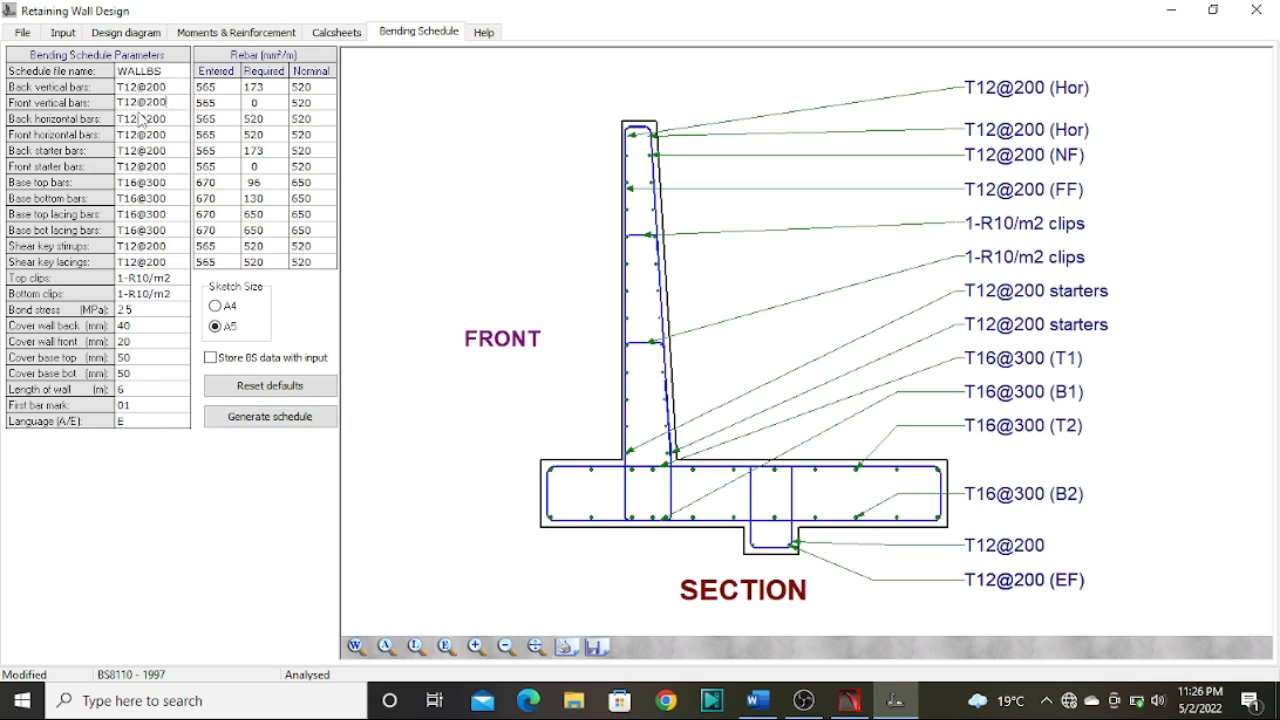
{"action": "left_click", "coordinate": [141, 88]}
{"action": "type", "text": "6"}
{"action": "left_click", "coordinate": [273, 91]}
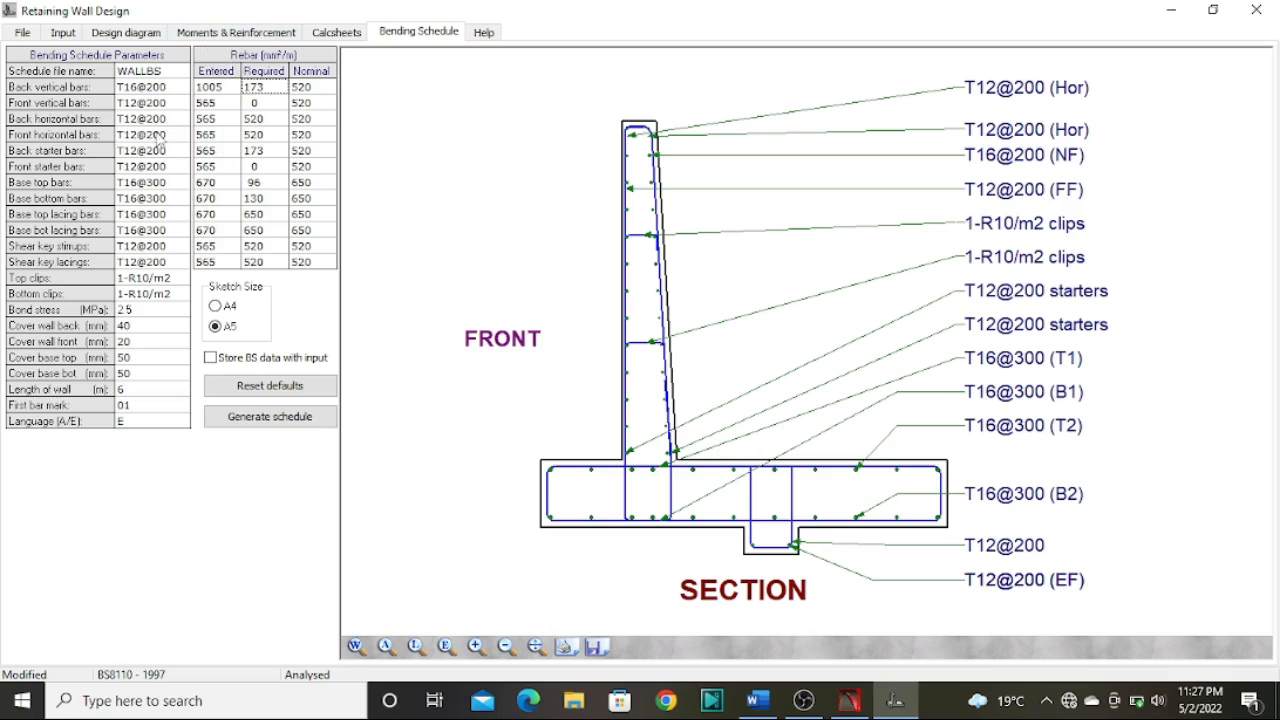
Try T10@200 for the front vertical bars and restore them to T12@200
{"action": "left_click", "coordinate": [144, 104]}
{"action": "left_click", "coordinate": [218, 121]}
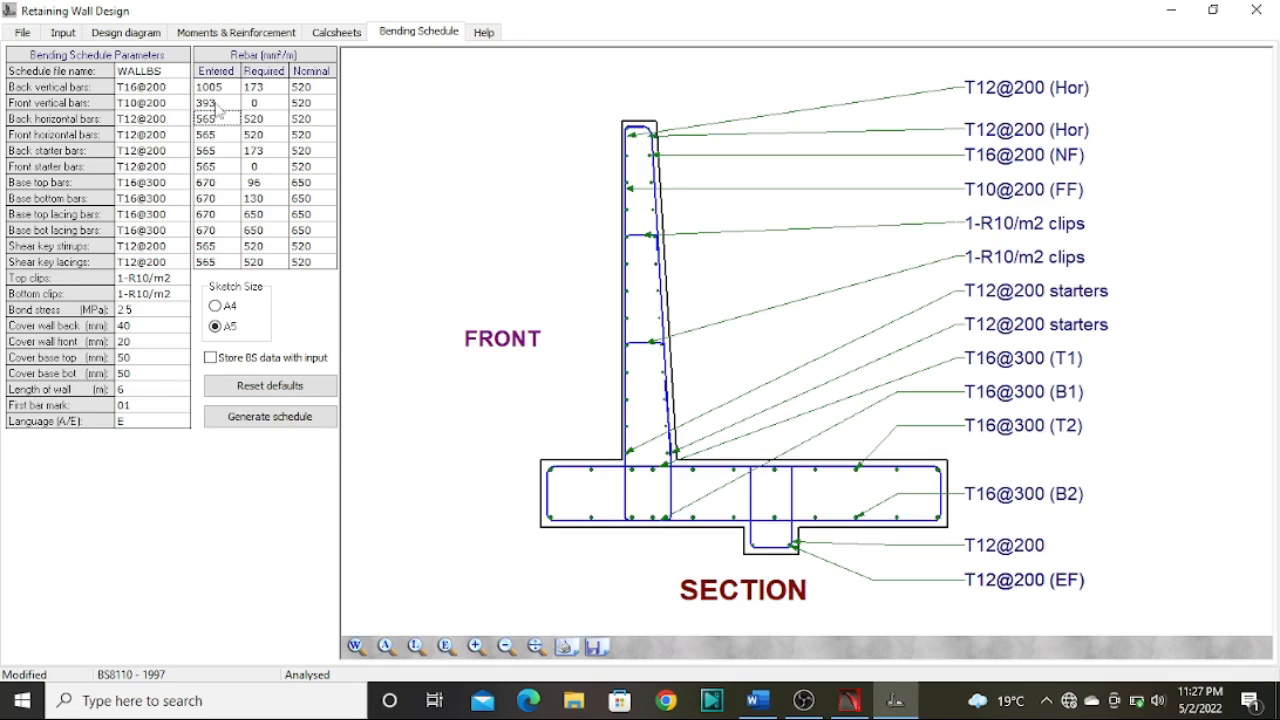
{"action": "left_click", "coordinate": [143, 103]}
{"action": "type", "text": "2"}
{"action": "left_click", "coordinate": [184, 200]}
Set the base top bars in the bending schedule to T12@150
{"action": "left_click", "coordinate": [134, 186]}
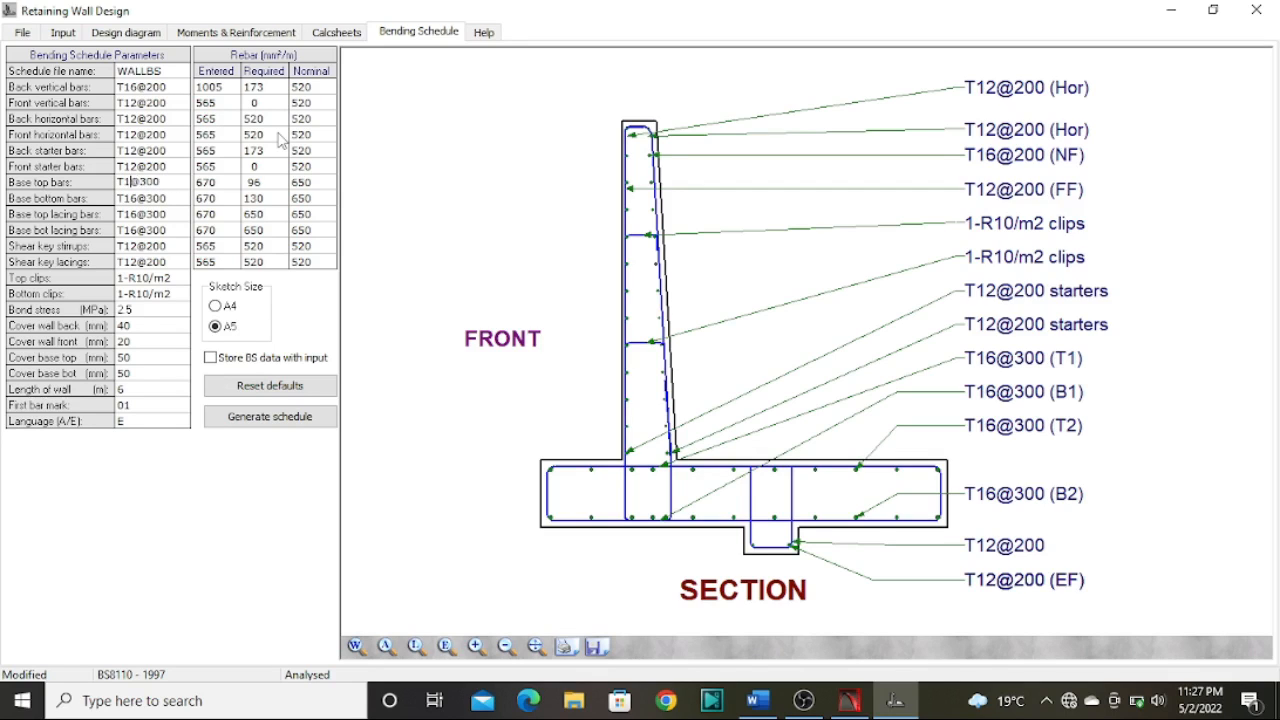
{"action": "type", "text": "1"}
{"action": "left_click", "coordinate": [212, 186]}
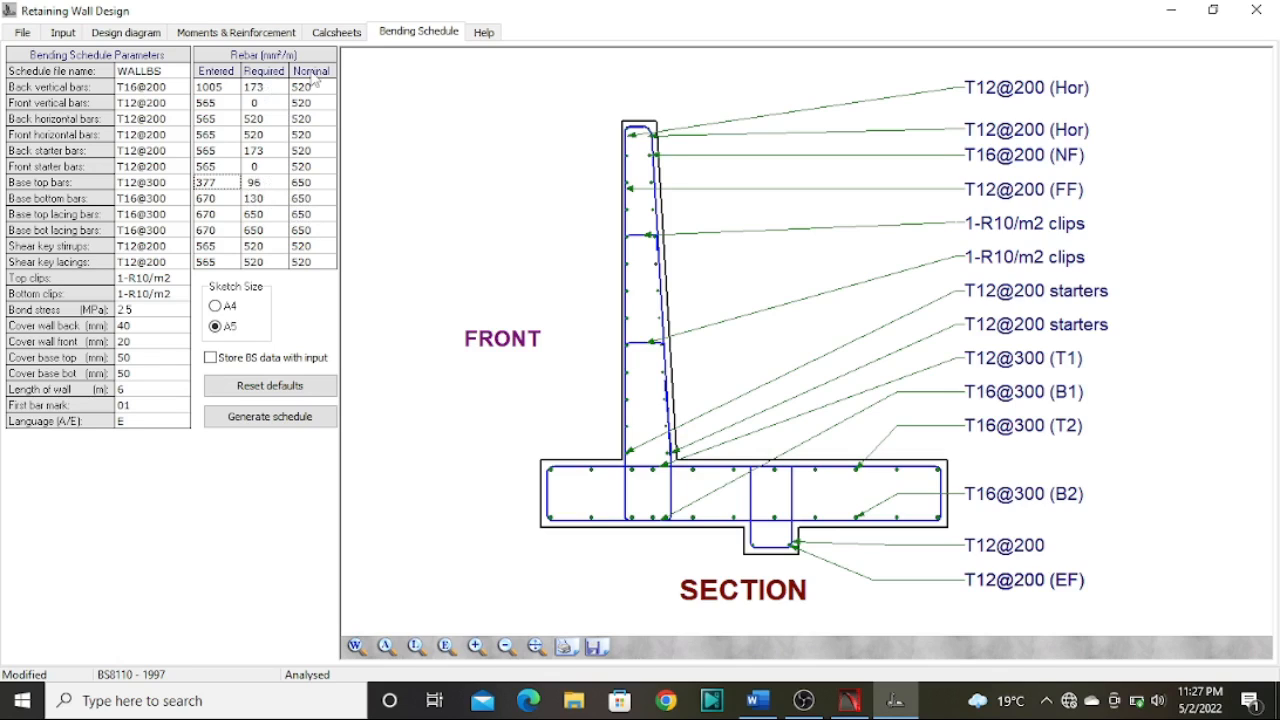
{"action": "left_click", "coordinate": [156, 184]}
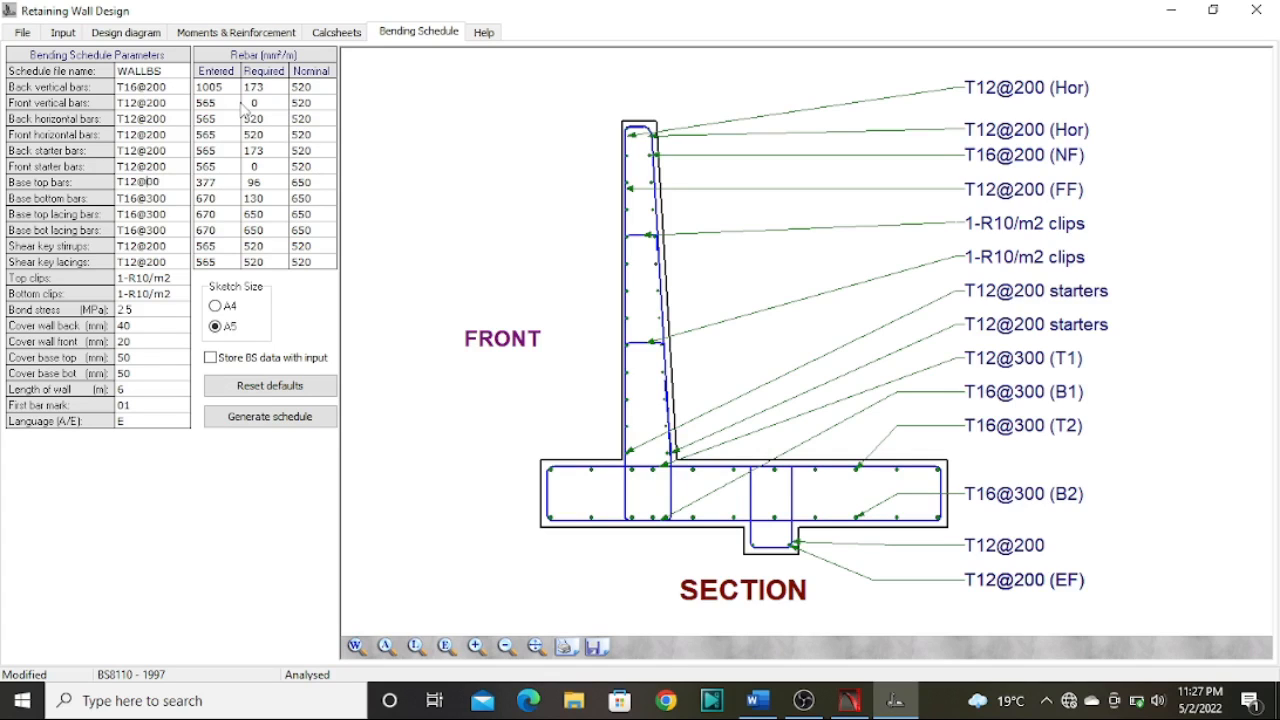
{"action": "left_click", "coordinate": [228, 200]}
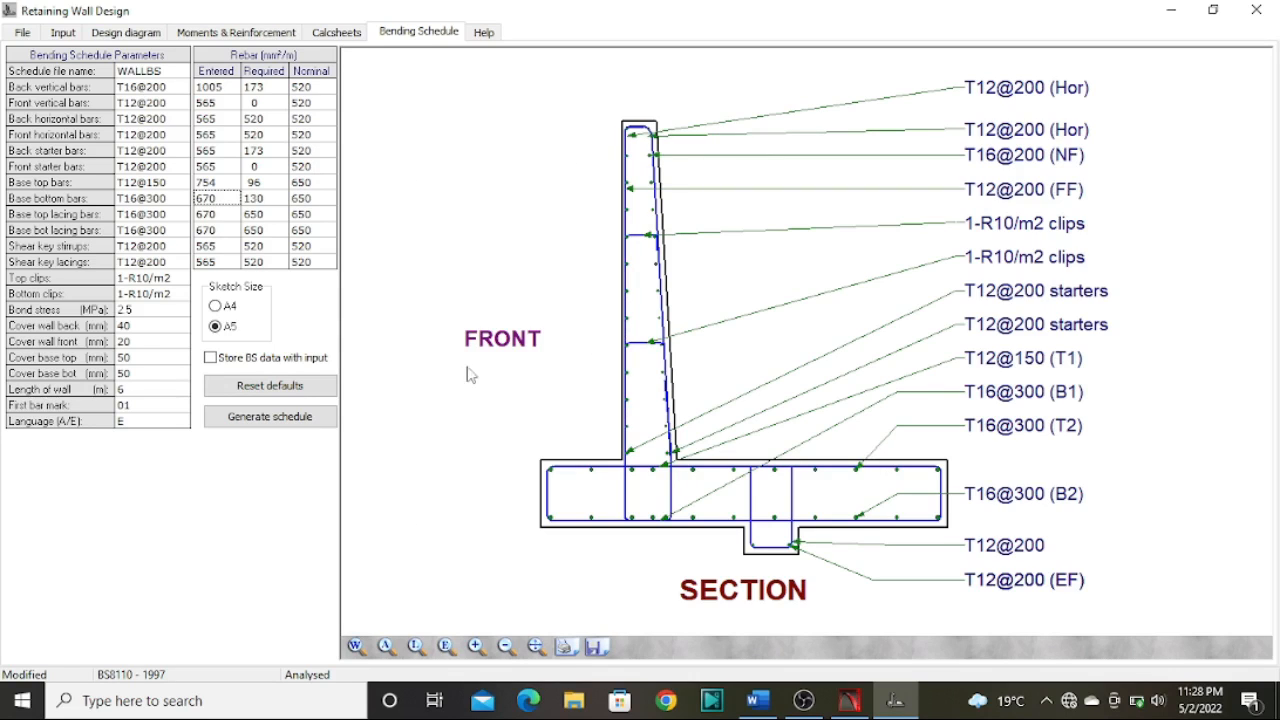
Generate the WALLBS bending schedule and close its preview window
{"action": "left_click", "coordinate": [268, 418]}
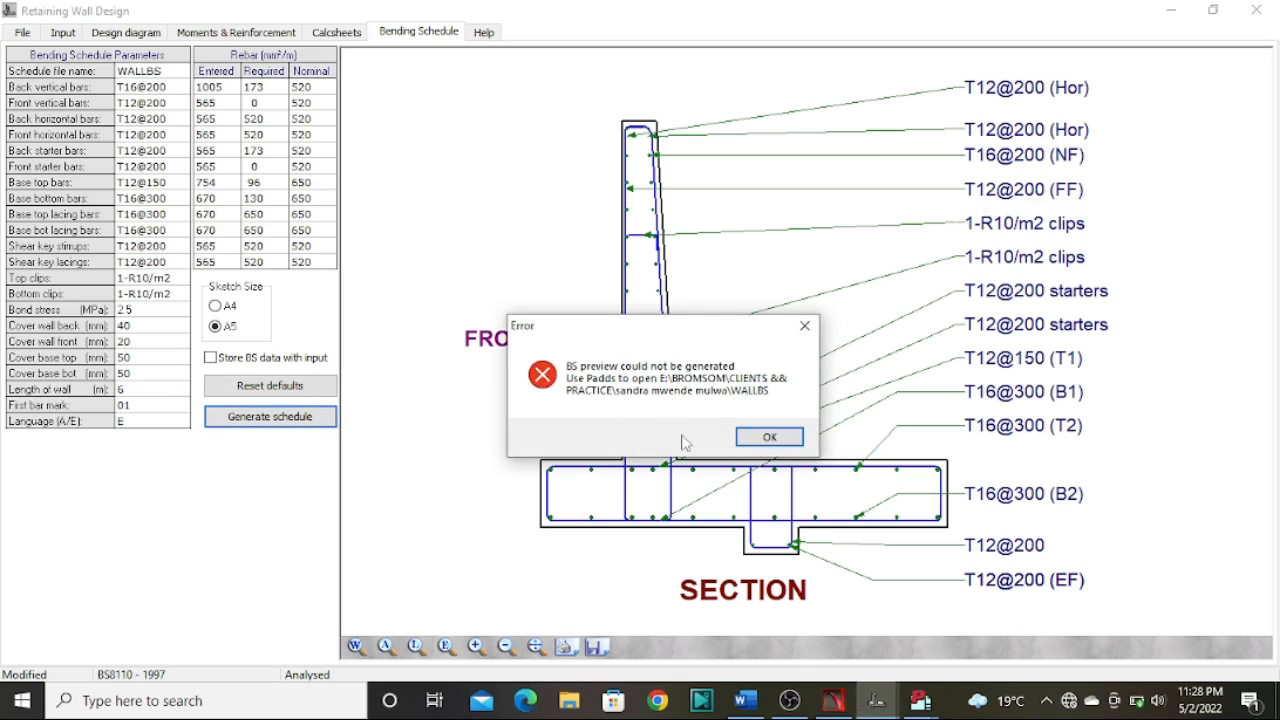
{"action": "left_click", "coordinate": [785, 440]}
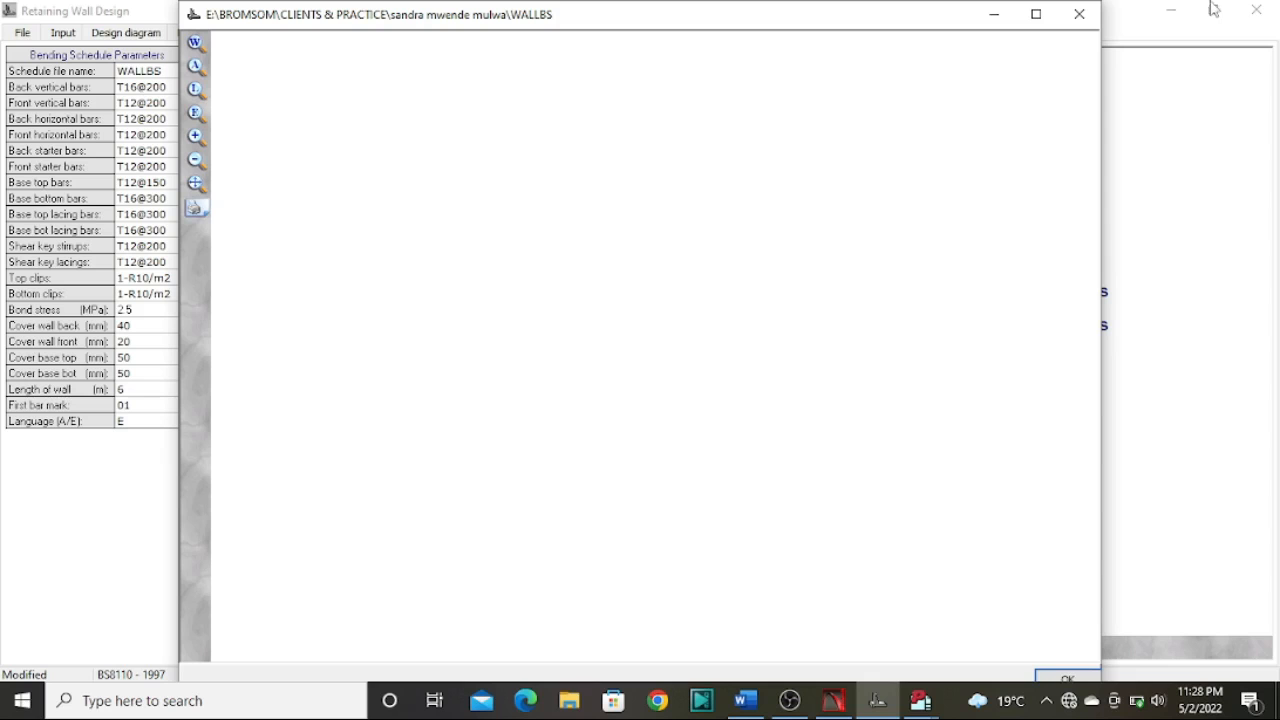
{"action": "left_click", "coordinate": [1079, 14]}
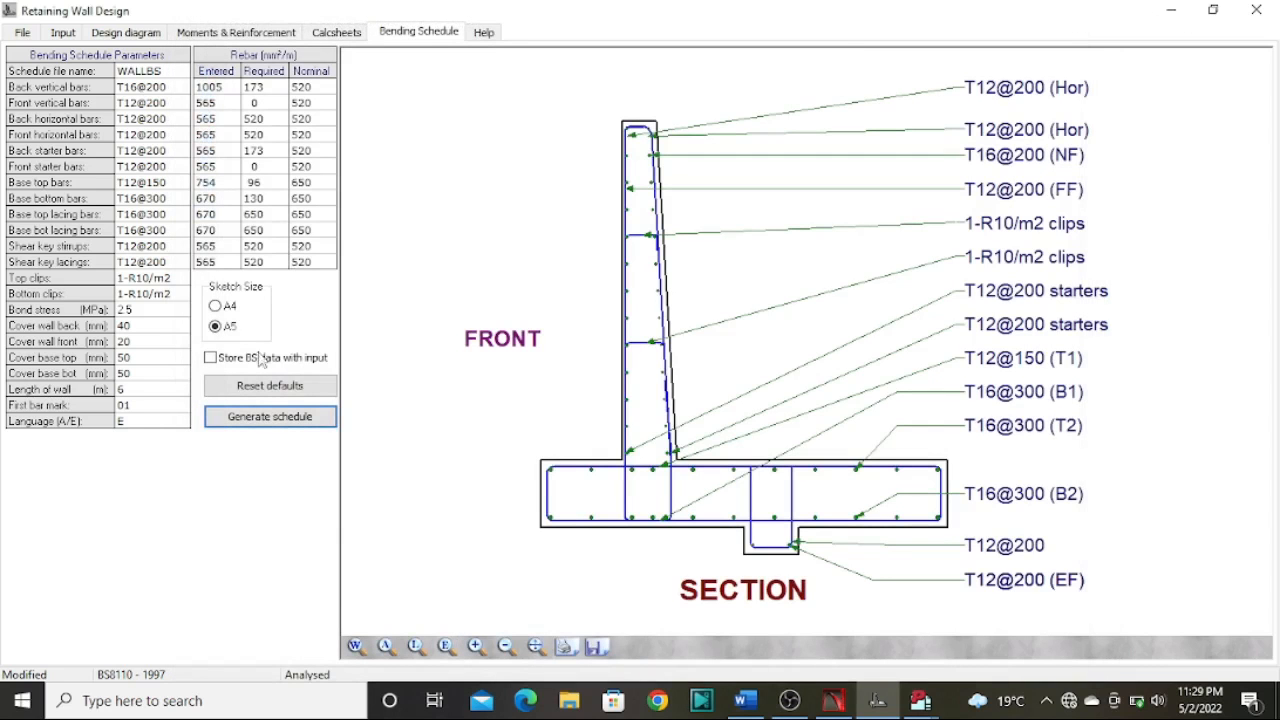